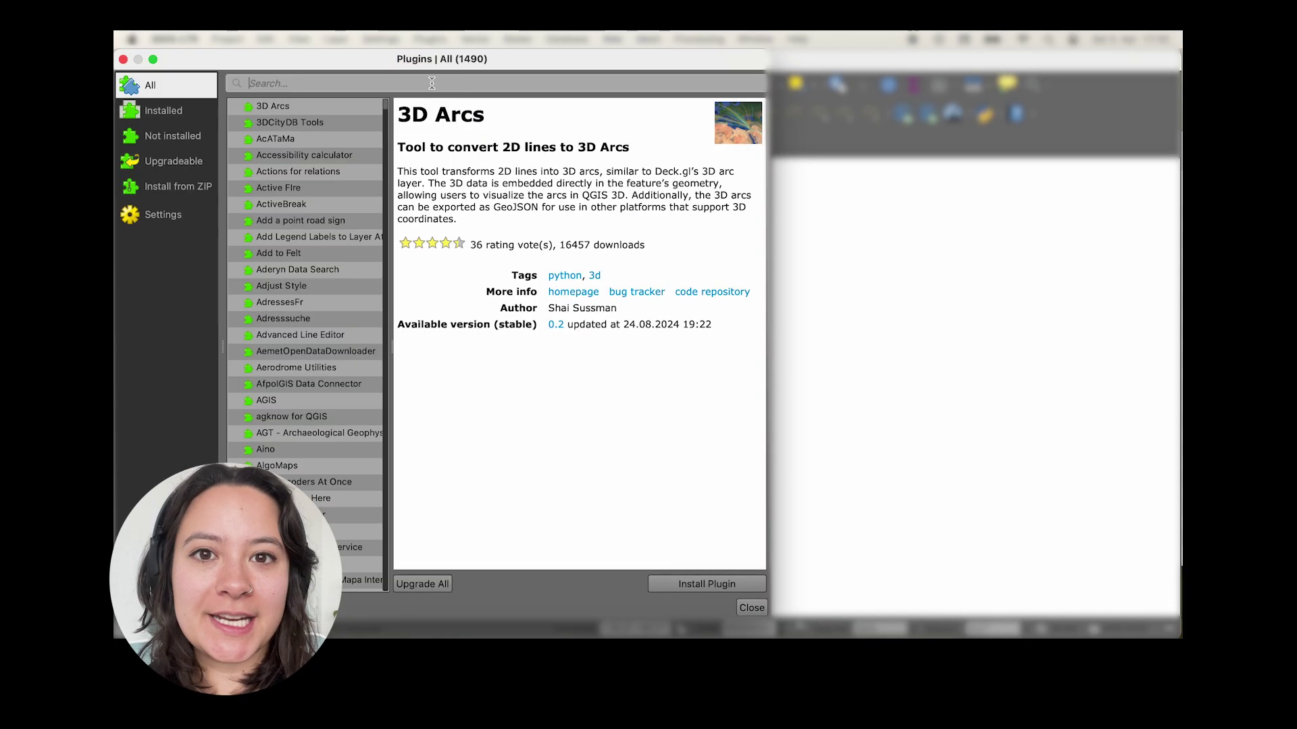
Search the plugin manager for 'globe' and install the Globe Builder plugin
{"action": "type", "text": "globe"}
{"action": "left_click", "coordinate": [273, 106]}
{"action": "left_click", "coordinate": [707, 584]}
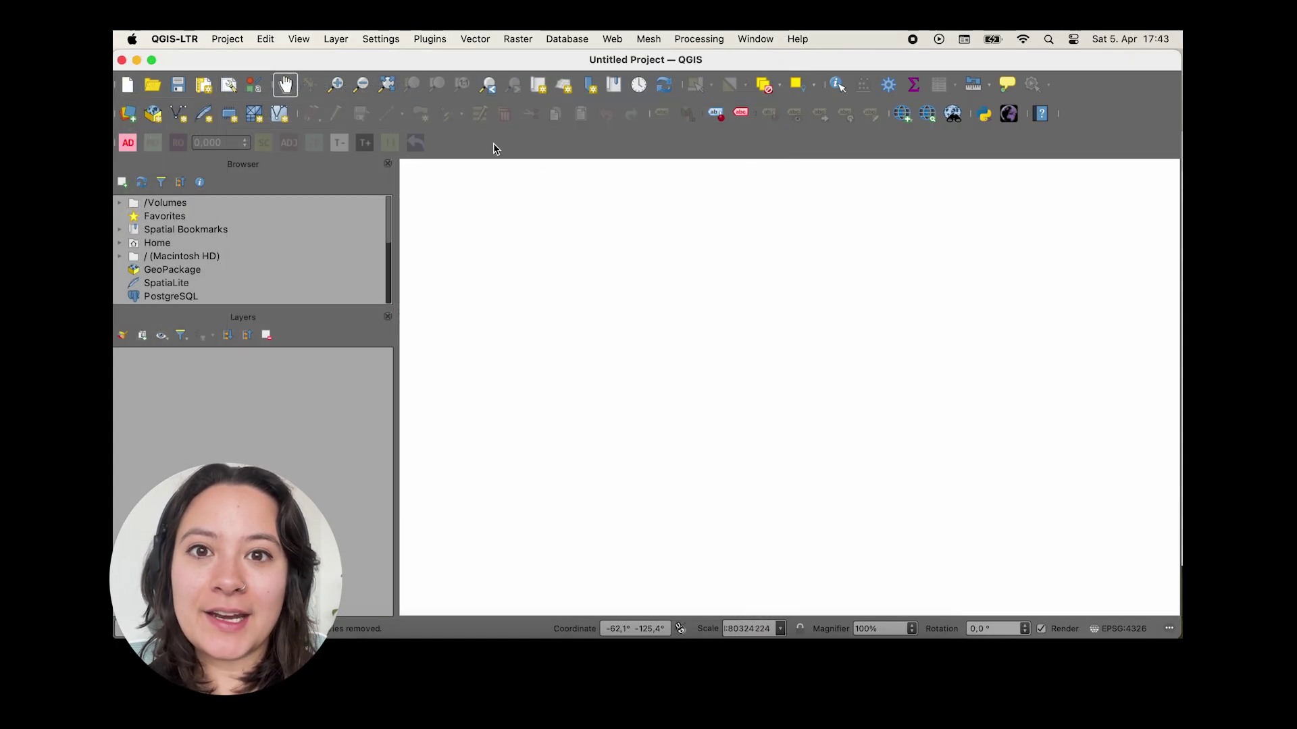
In Globe Builder, centre the globe at -40,30 and turn off the graticules source
{"action": "left_click", "coordinate": [430, 38]}
{"action": "mouse_move", "coordinate": [466, 108]}
{"action": "left_click", "coordinate": [646, 108]}
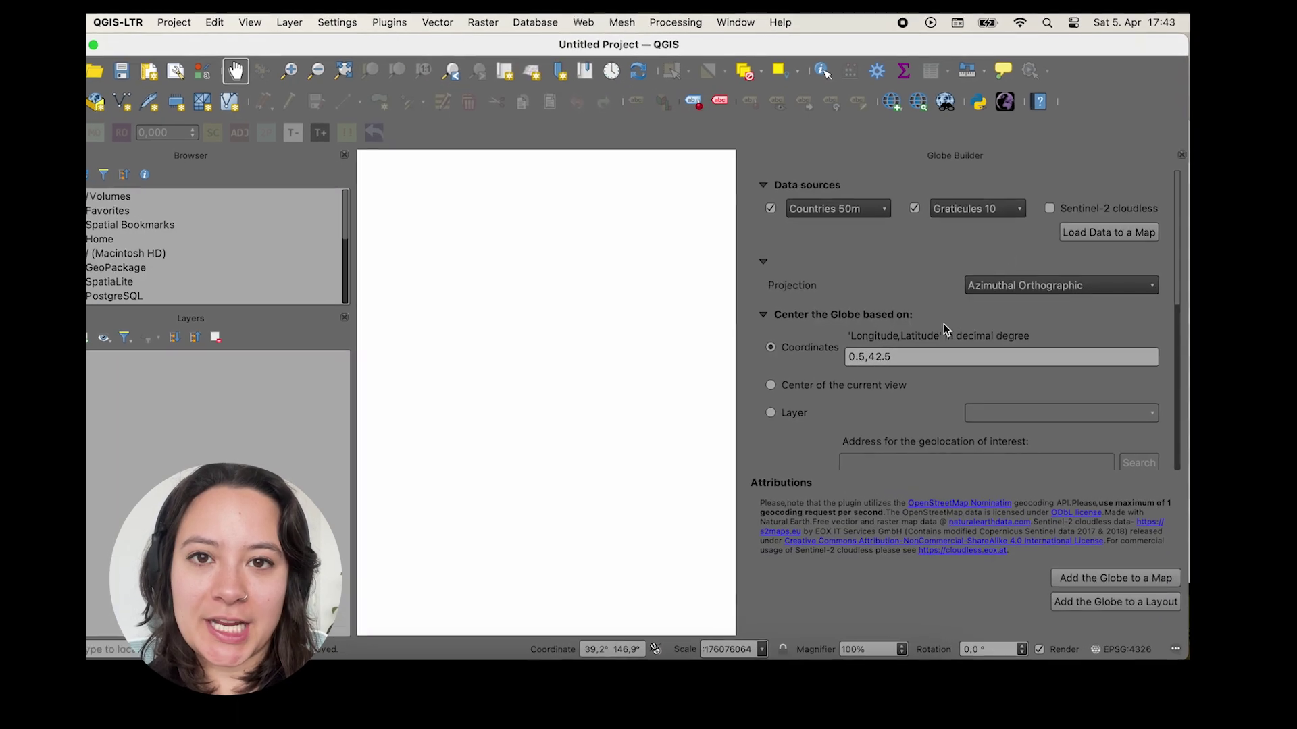
{"action": "triple_click", "coordinate": [853, 354]}
{"action": "type", "text": "-40,30"}
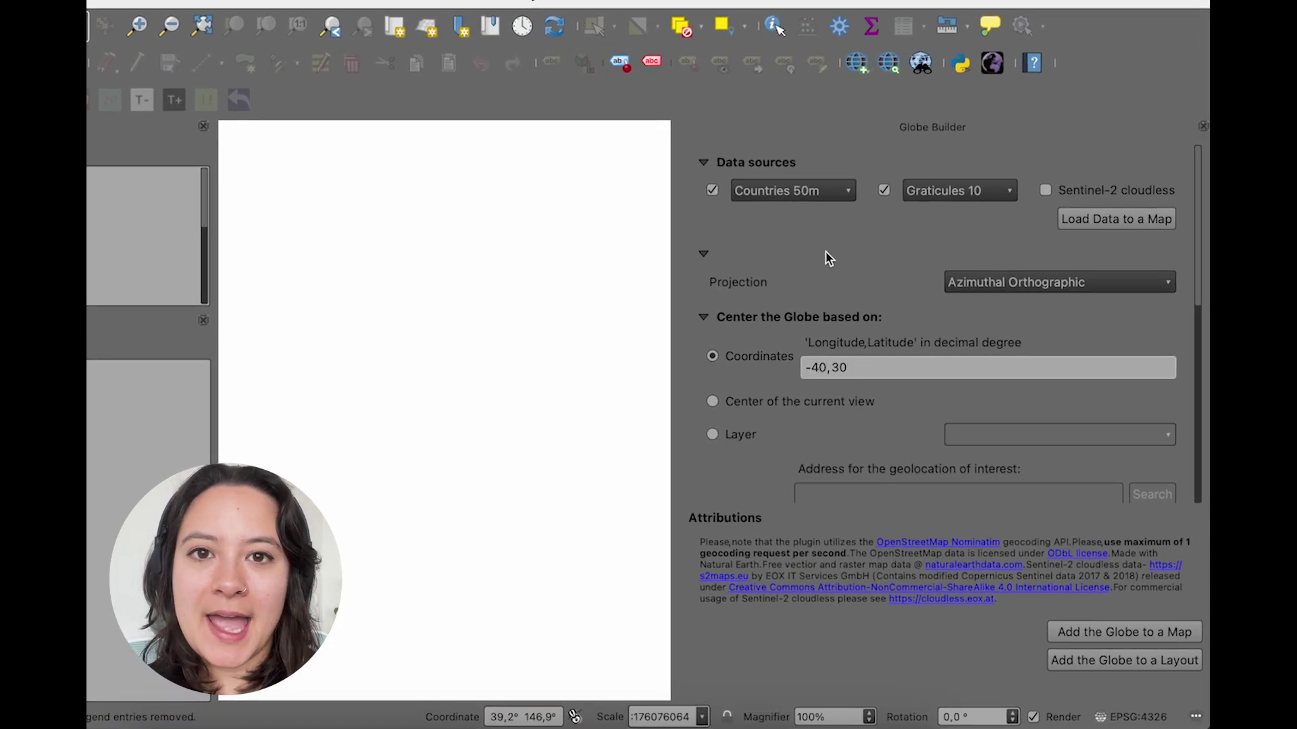
{"action": "left_click", "coordinate": [885, 191]}
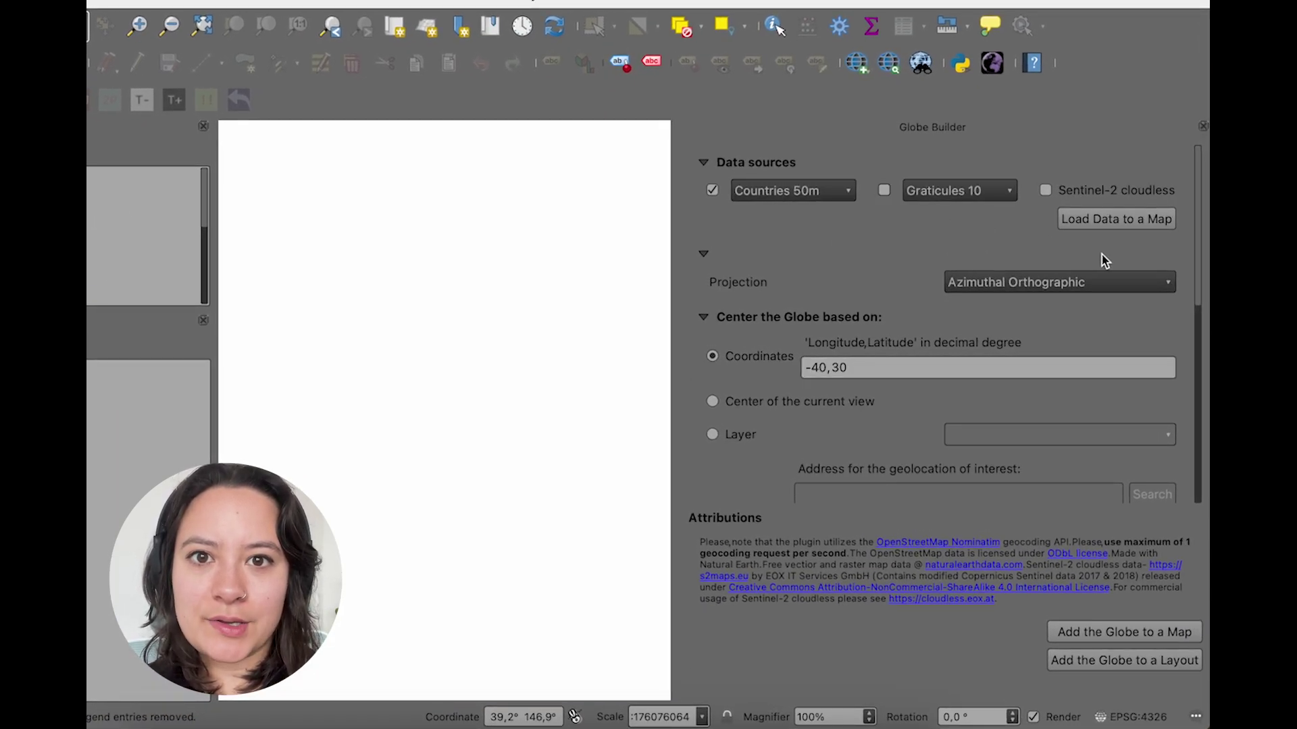
{"action": "left_click_drag", "start_coordinate": [1197, 318], "coordinate": [1197, 295]}
{"action": "scroll", "coordinate": [1199, 297], "scroll_direction": "down", "scroll_amount": 10}
Change the globe background colour, make the countries black, and add the globe to the map
{"action": "left_click", "coordinate": [945, 272]}
{"action": "left_click", "coordinate": [712, 526]}
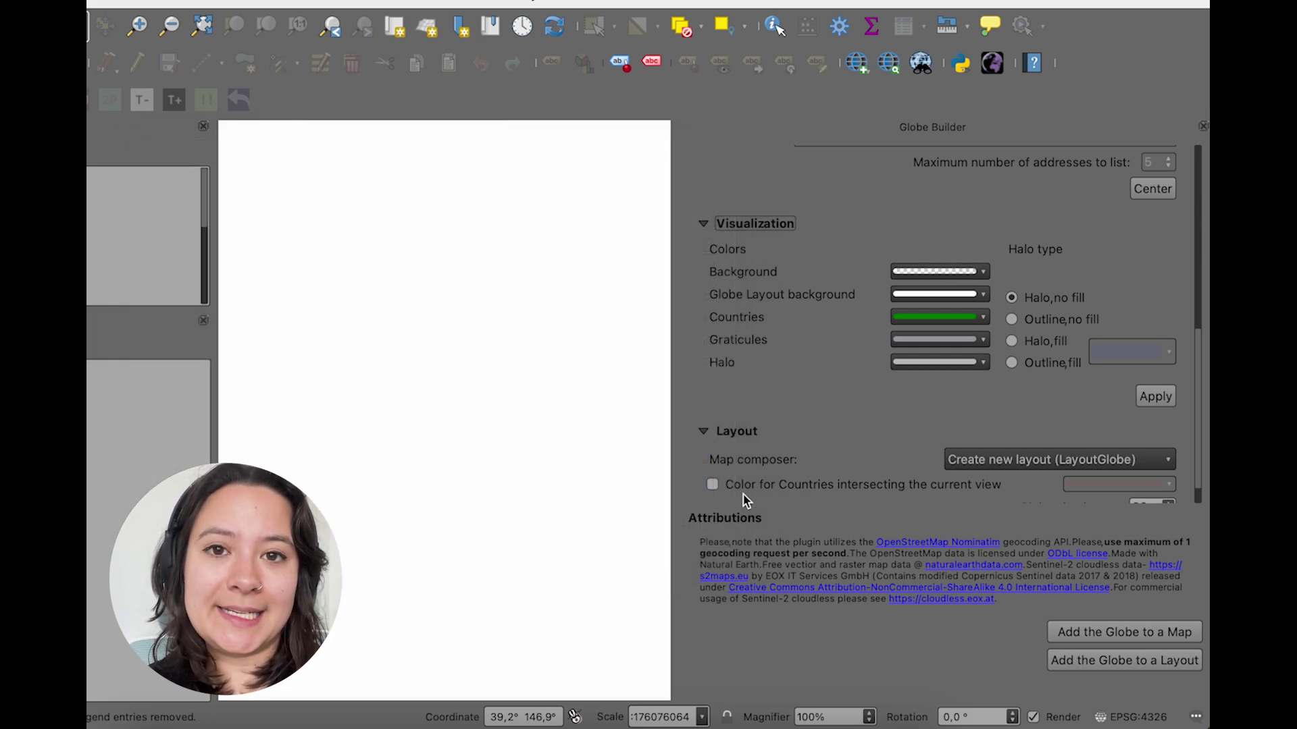
{"action": "left_click", "coordinate": [905, 318]}
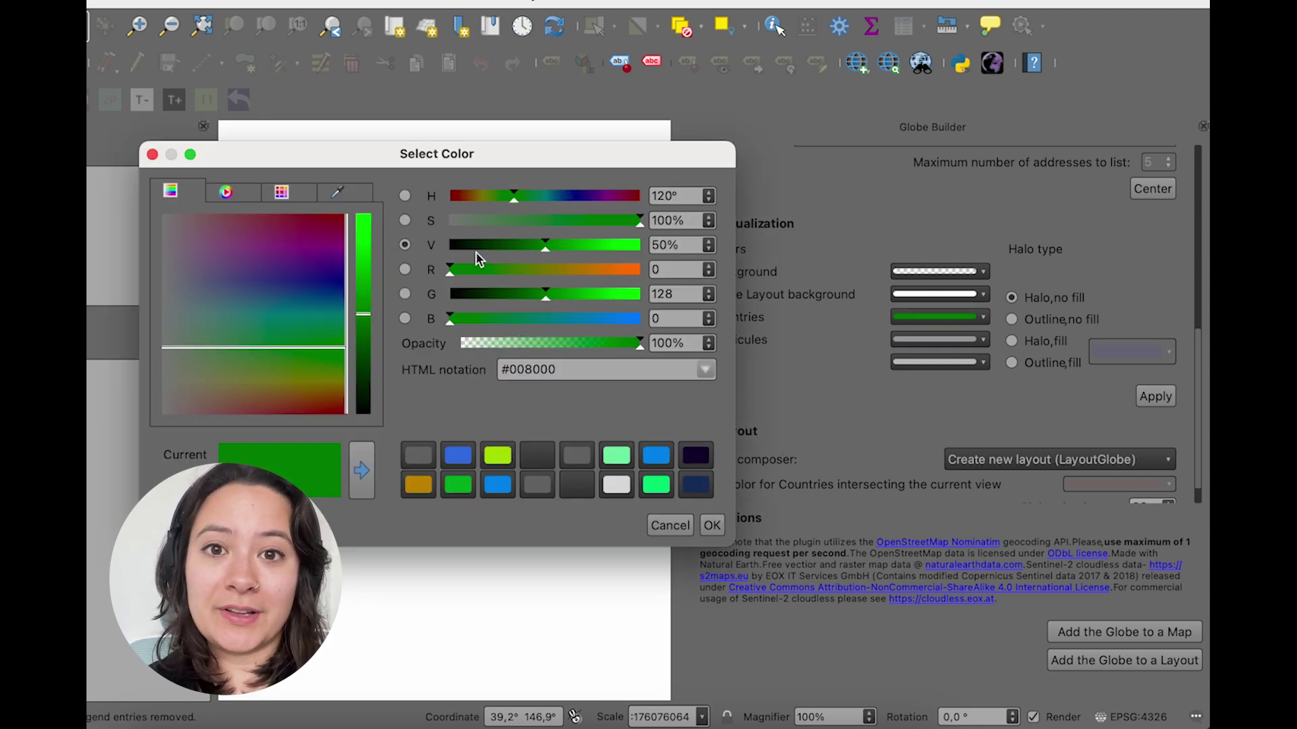
{"action": "left_click_drag", "start_coordinate": [475, 253], "coordinate": [450, 248]}
{"action": "left_click", "coordinate": [712, 526]}
{"action": "left_click", "coordinate": [1112, 639]}
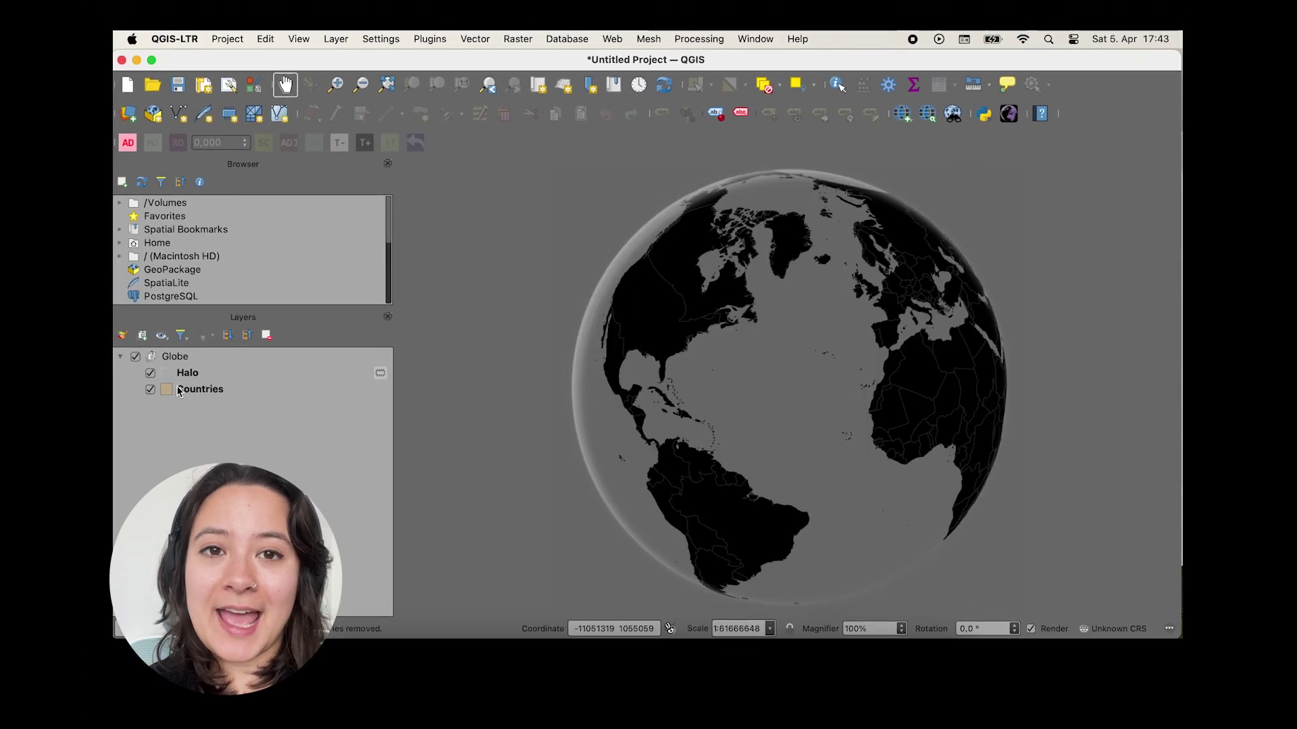
Set the Countries layer's simple fill outline colour to black
{"action": "double_click", "coordinate": [112, 460]}
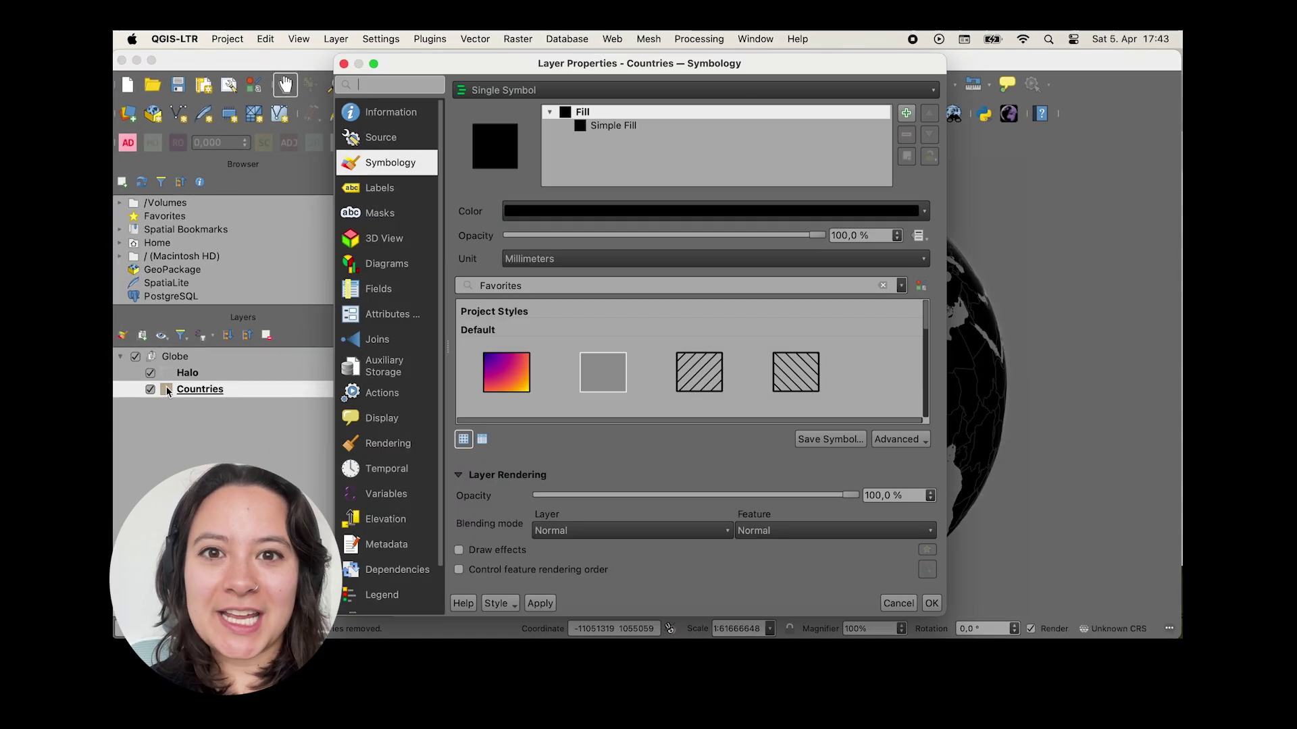
{"action": "left_click", "coordinate": [613, 126]}
{"action": "left_click", "coordinate": [784, 288]}
{"action": "left_click_drag", "start_coordinate": [599, 254], "coordinate": [578, 255]}
{"action": "left_click", "coordinate": [753, 473]}
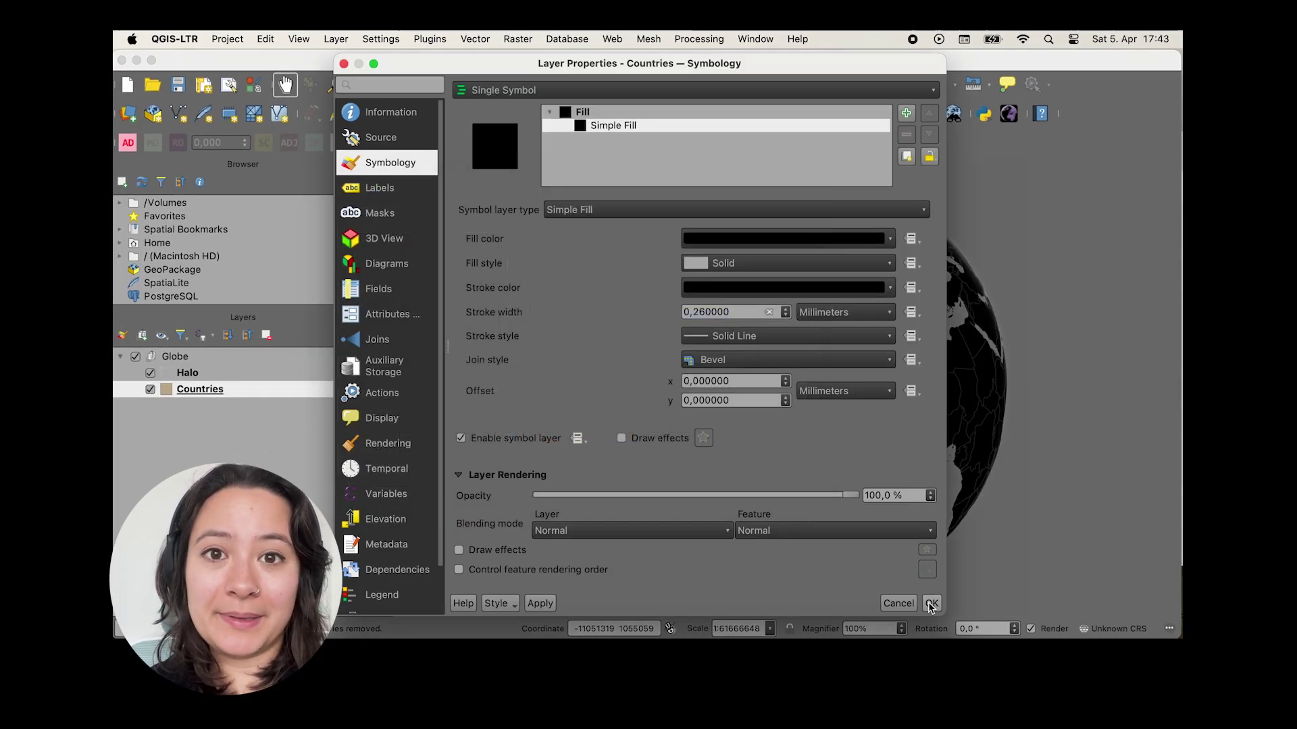
{"action": "left_click", "coordinate": [931, 604]}
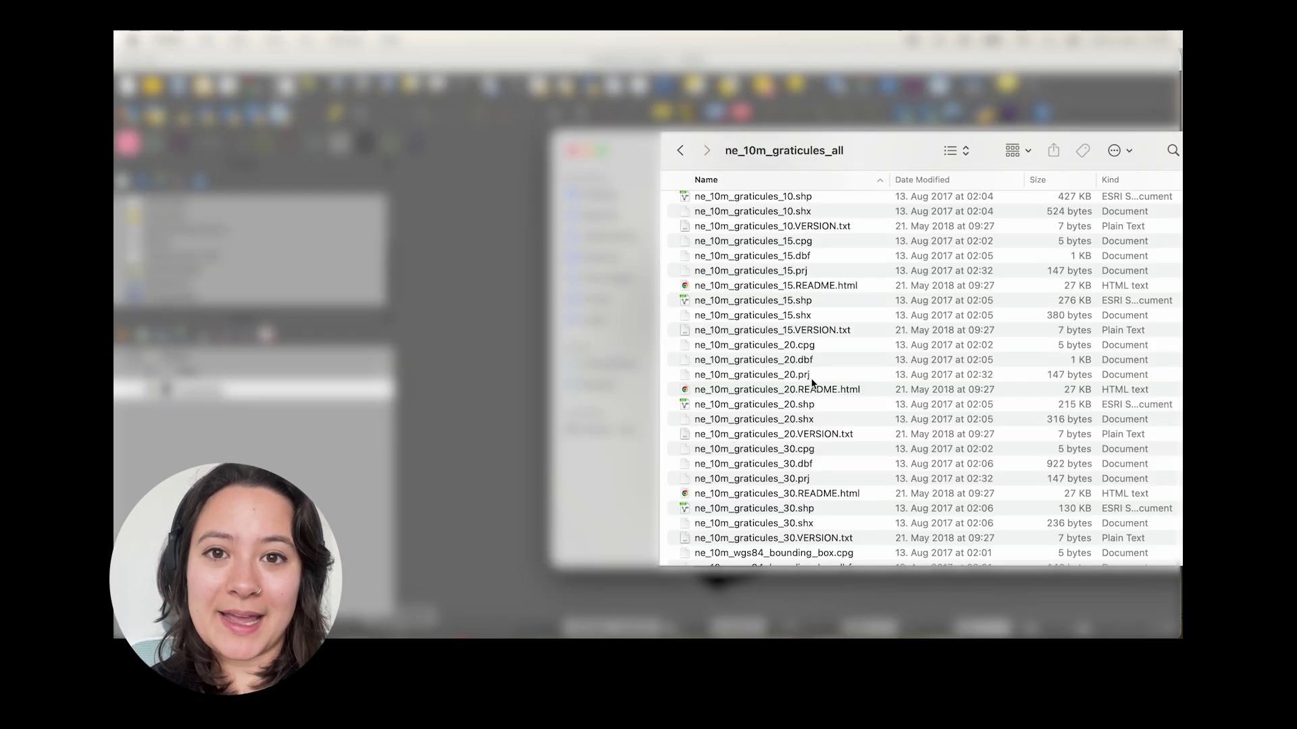
Drag ne_10m_graticules_30.shp from Finder into the QGIS Layers panel
{"action": "left_click_drag", "start_coordinate": [783, 508], "coordinate": [437, 519]}
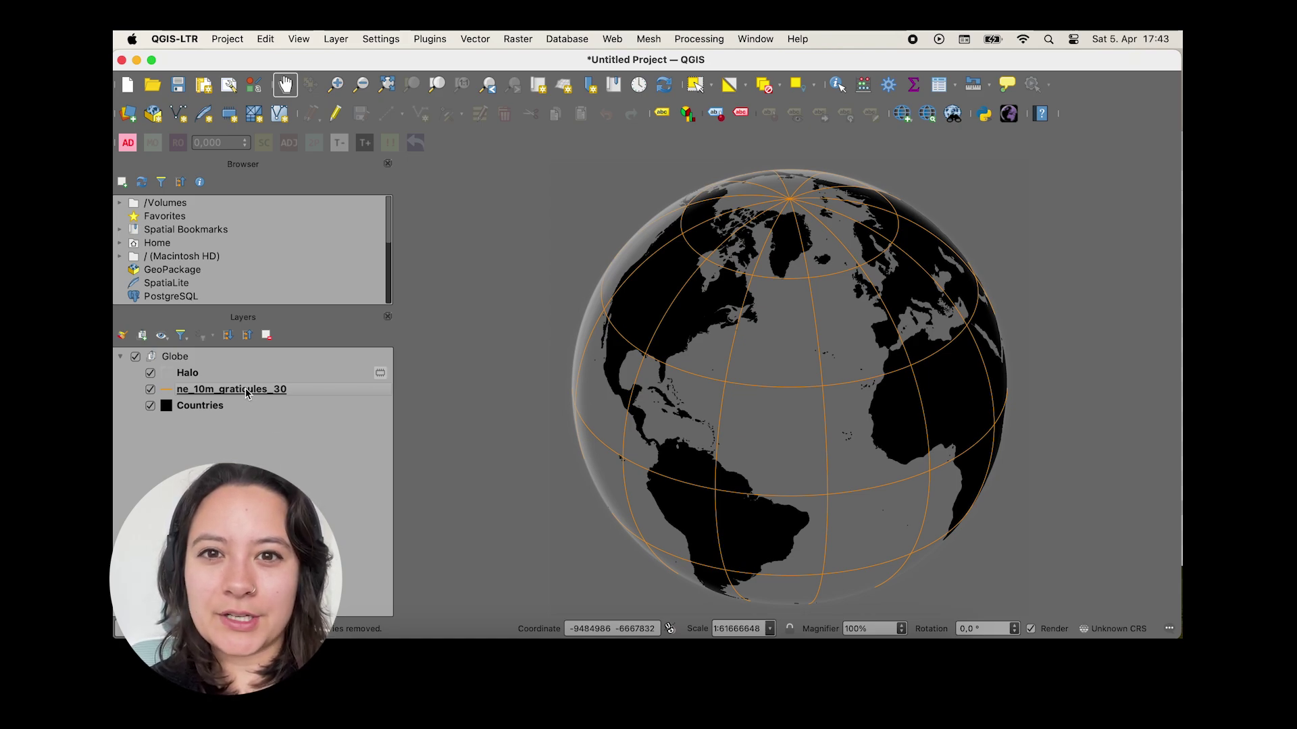
Place ne_10m_graticules_30 below Countries and style its lines grey #6c6c6c at 0.4 mm width
{"action": "left_click_drag", "start_coordinate": [247, 394], "coordinate": [270, 408]}
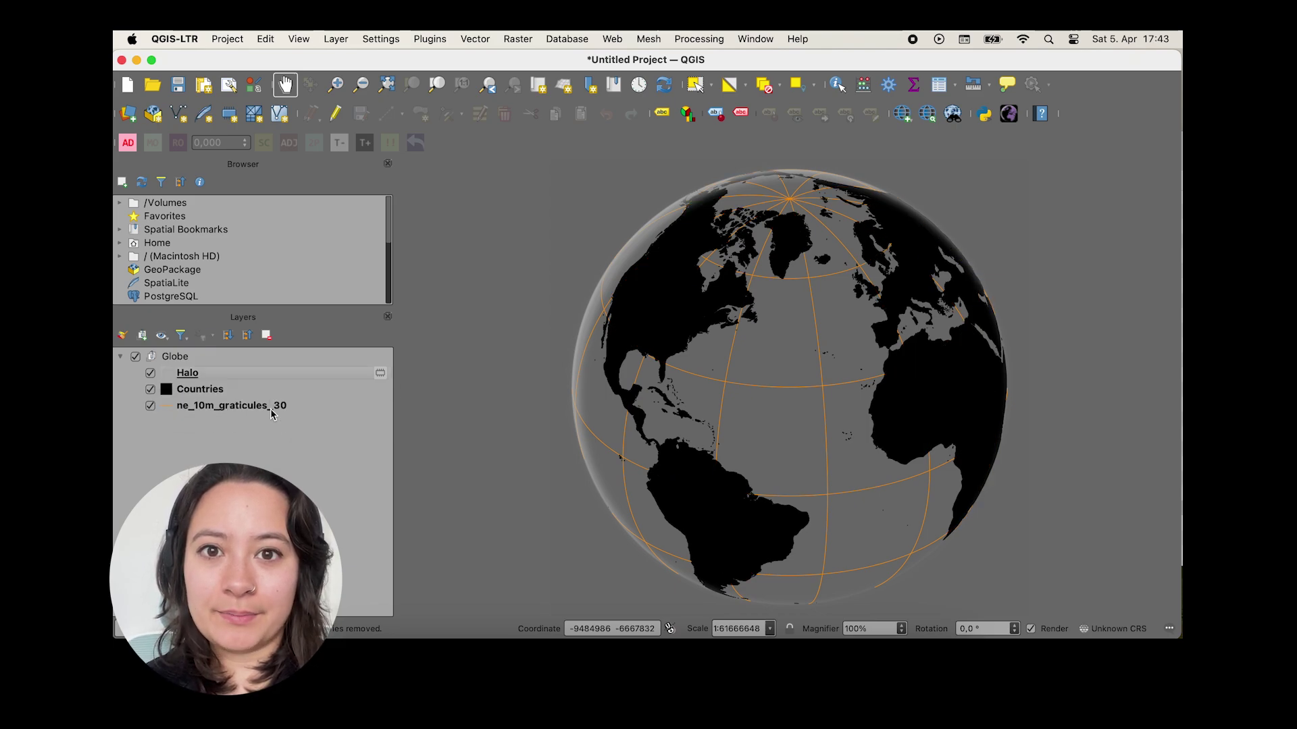
{"action": "left_click", "coordinate": [166, 409]}
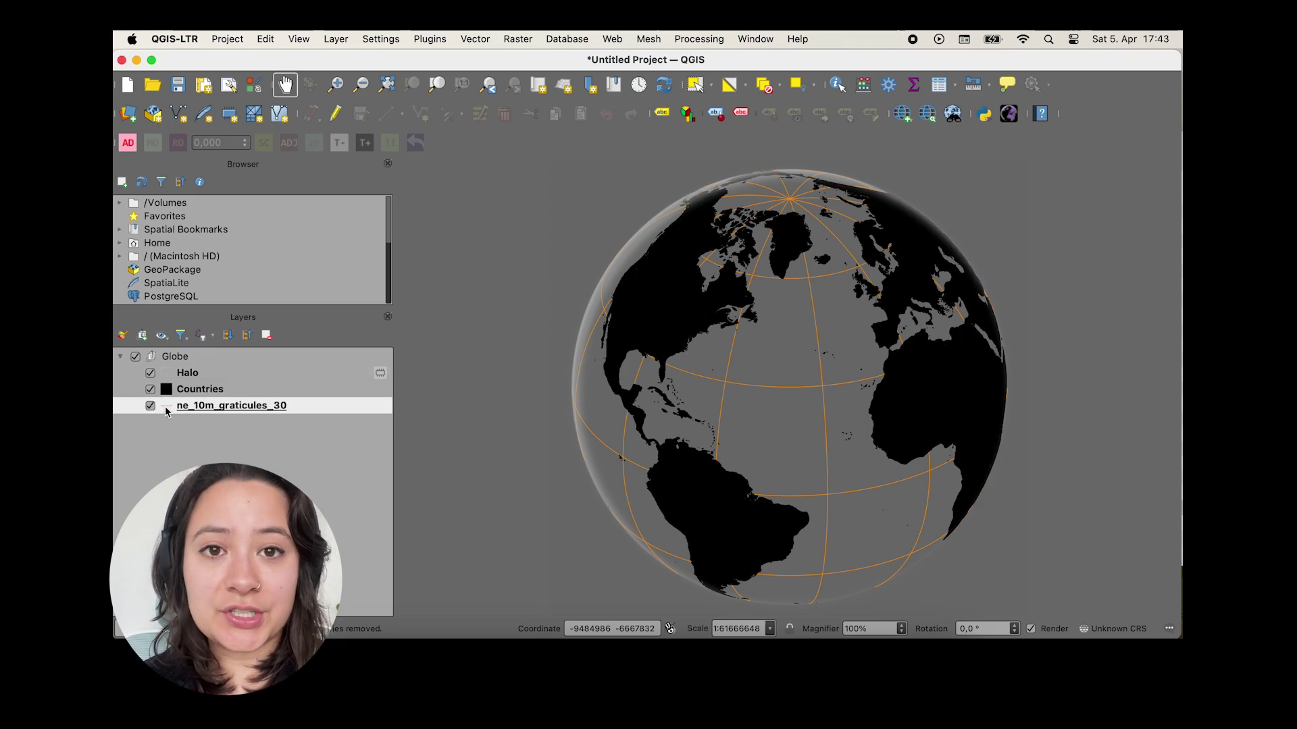
{"action": "double_click", "coordinate": [166, 409]}
{"action": "left_click", "coordinate": [547, 213]}
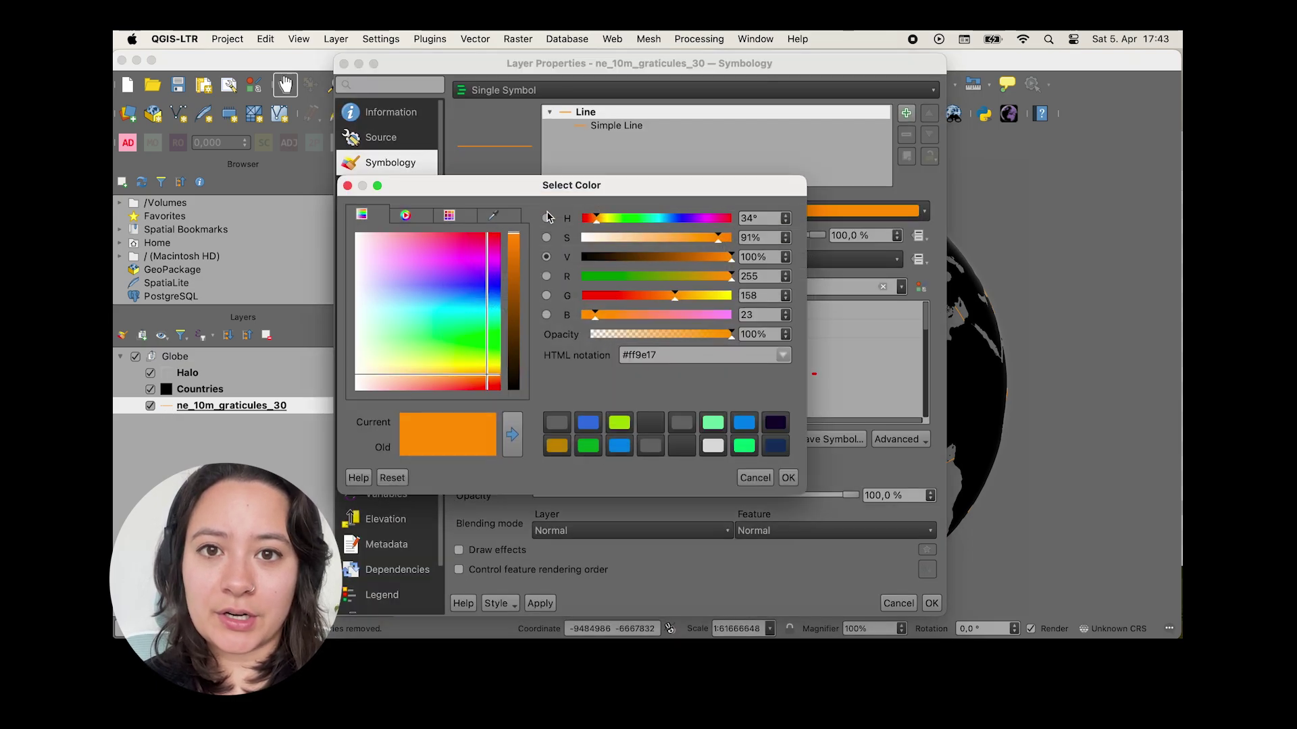
{"action": "left_click", "coordinate": [682, 425]}
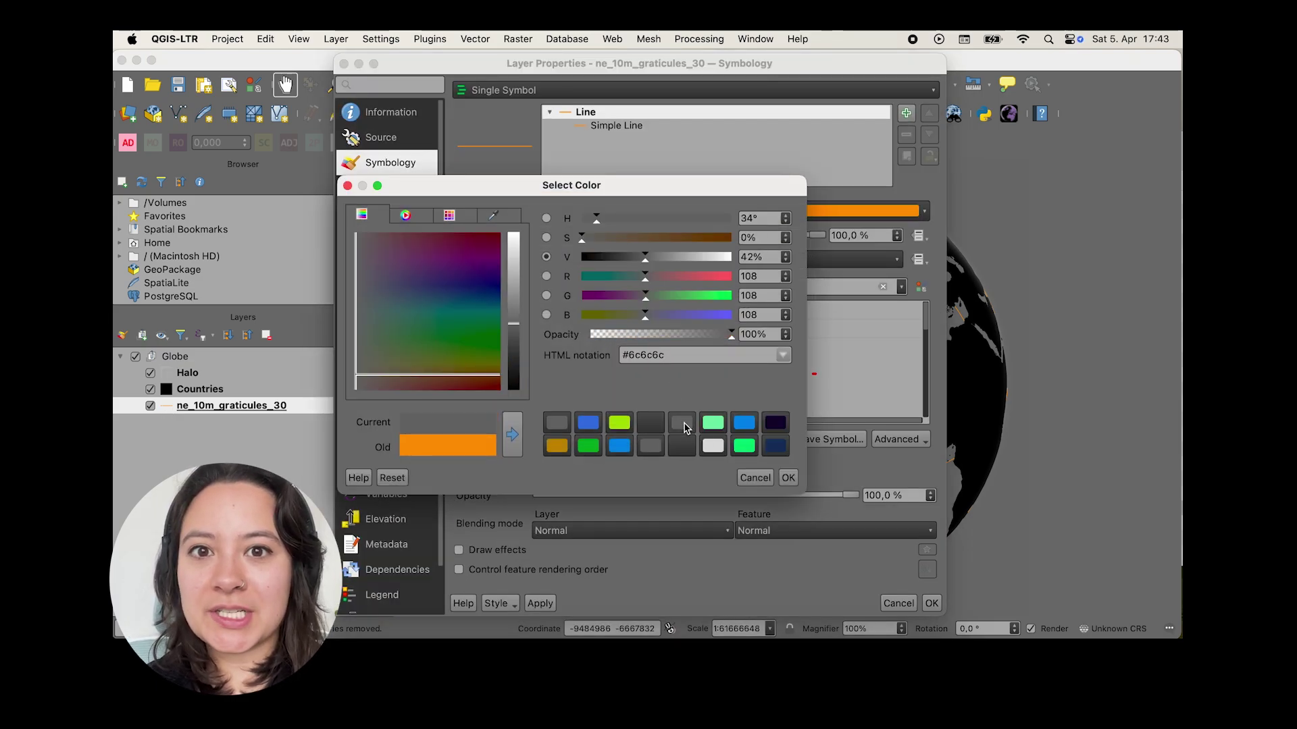
{"action": "left_click", "coordinate": [788, 478]}
{"action": "left_click", "coordinate": [528, 259]}
{"action": "key", "text": "BackSpace"}
{"action": "key", "text": "BackSpace"}
{"action": "type", "text": "4000"}
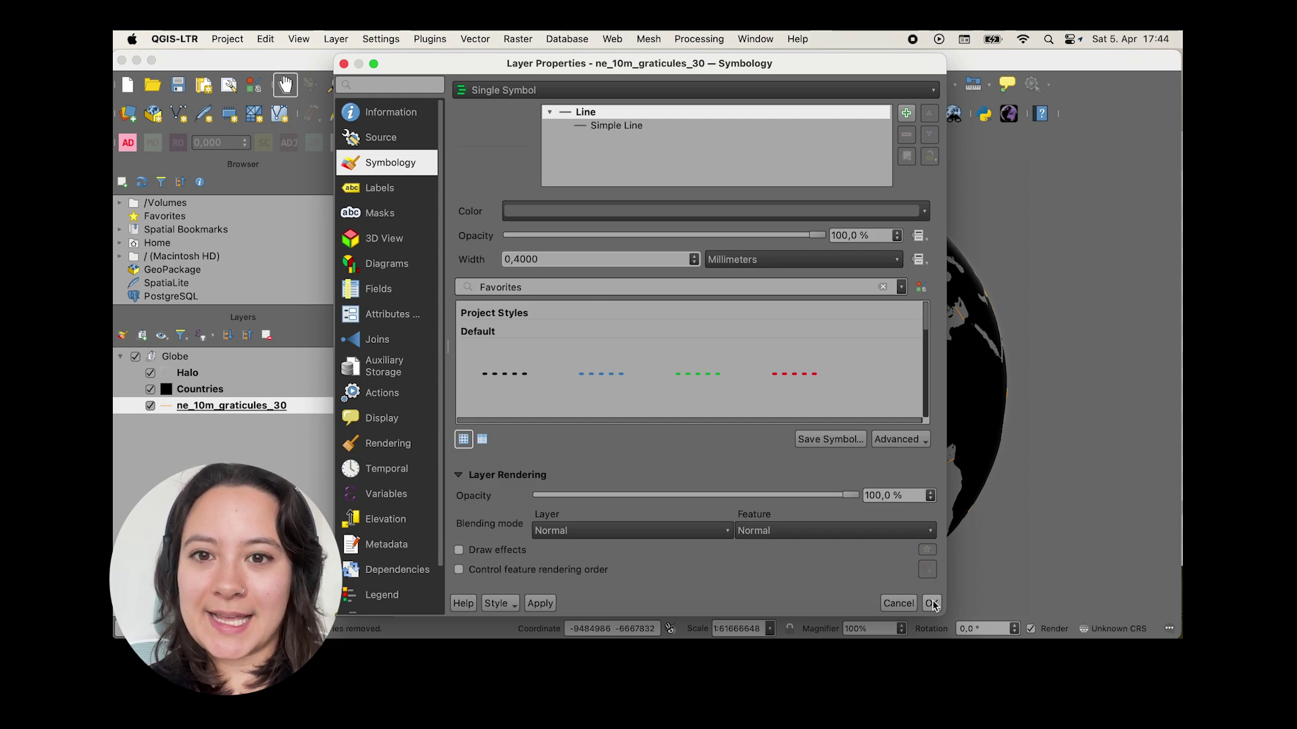
{"action": "left_click", "coordinate": [931, 604]}
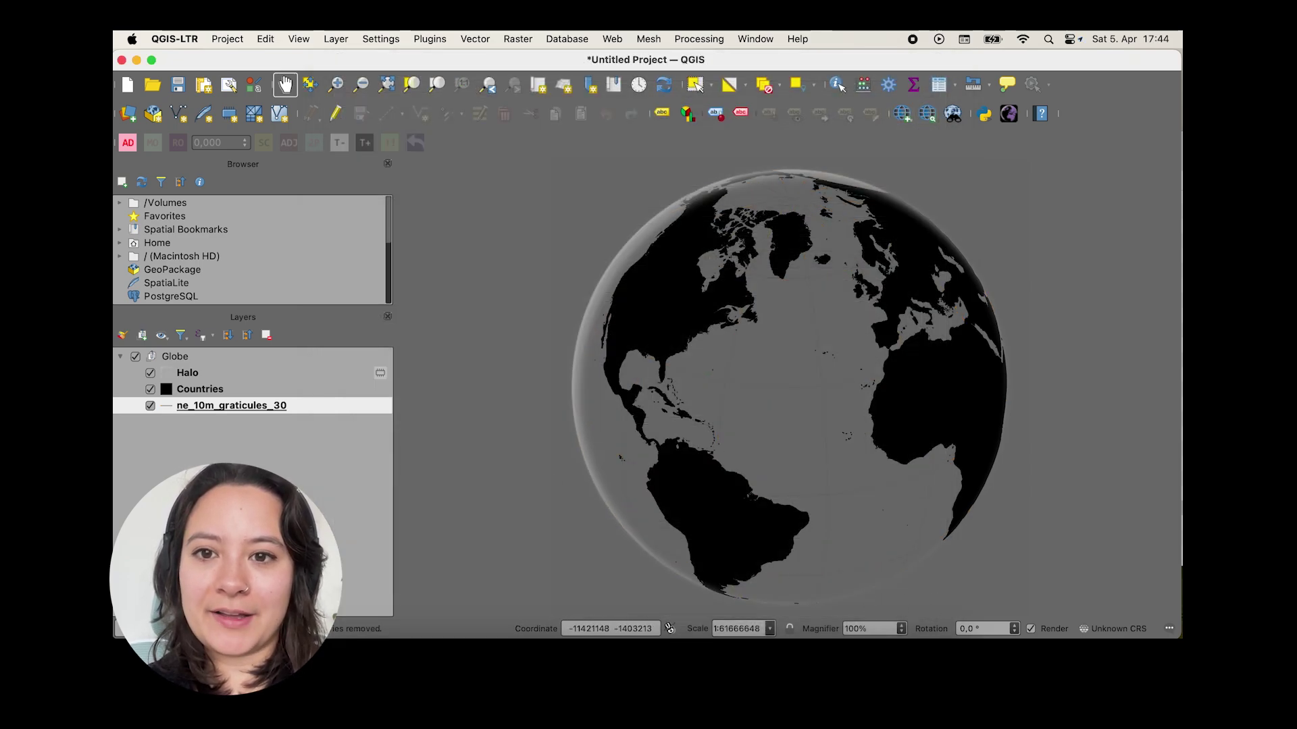
Remove the Halo layer and save the project as Plankton_Automation
{"action": "left_click", "coordinate": [187, 373]}
{"action": "key", "text": "ctrl+d"}
{"action": "left_click", "coordinate": [719, 365]}
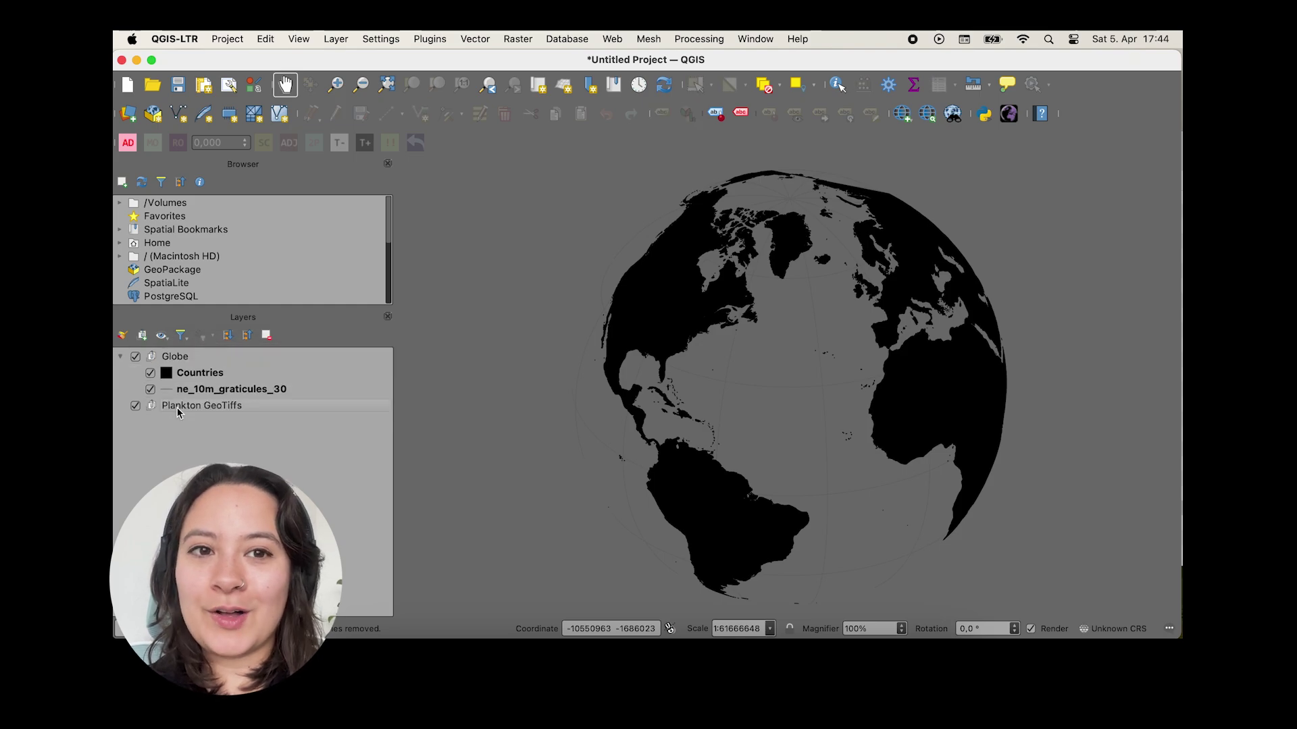
{"action": "left_click", "coordinate": [179, 410]}
{"action": "left_click", "coordinate": [178, 84]}
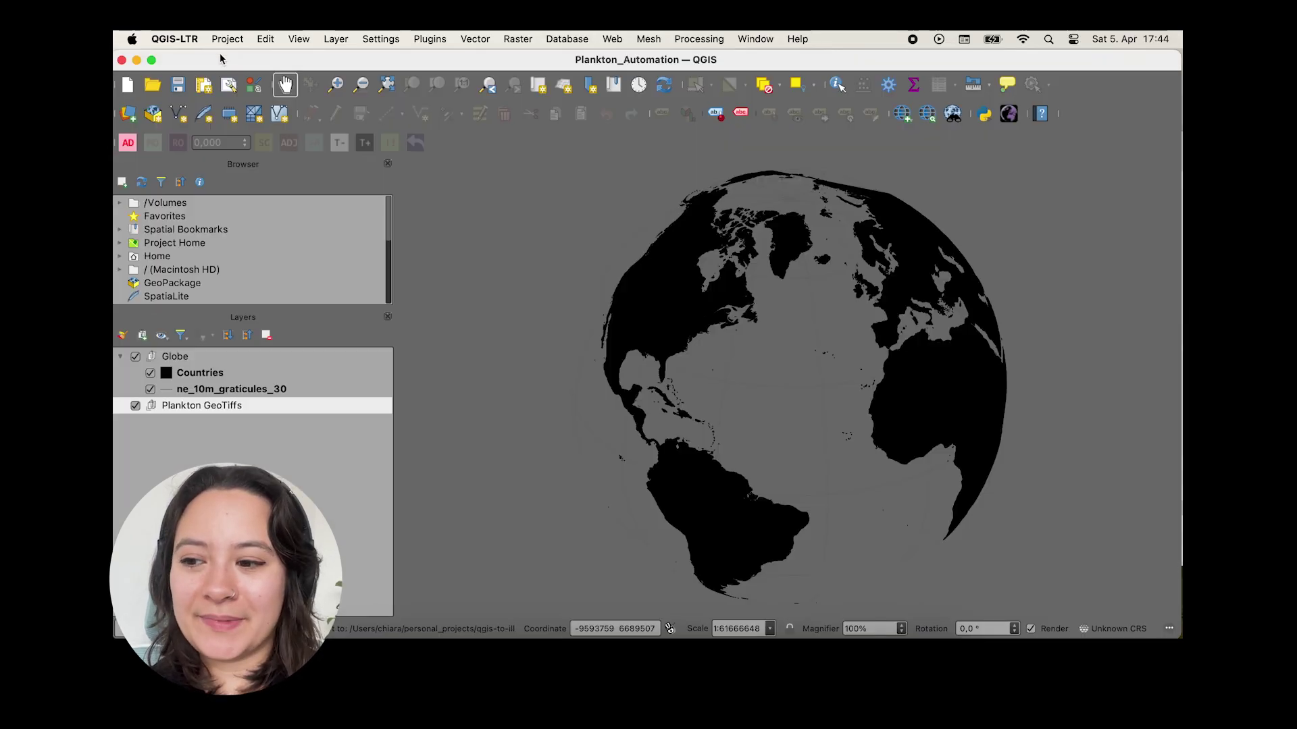
Create a print layout named Globe with a page height of 420
{"action": "left_click", "coordinate": [227, 39]}
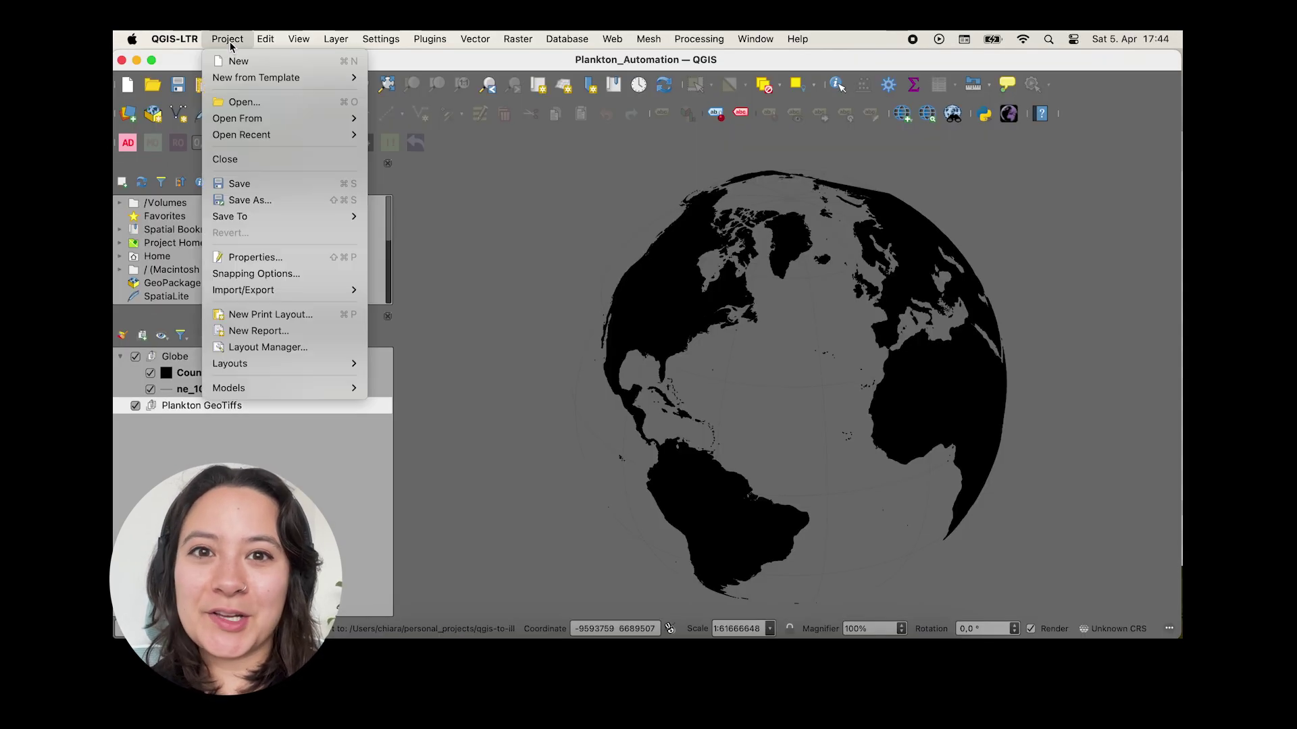
{"action": "left_click", "coordinate": [278, 315]}
{"action": "type", "text": "Globe"}
{"action": "key", "text": "Return"}
{"action": "triple_click", "coordinate": [956, 295]}
{"action": "type", "text": "420"}
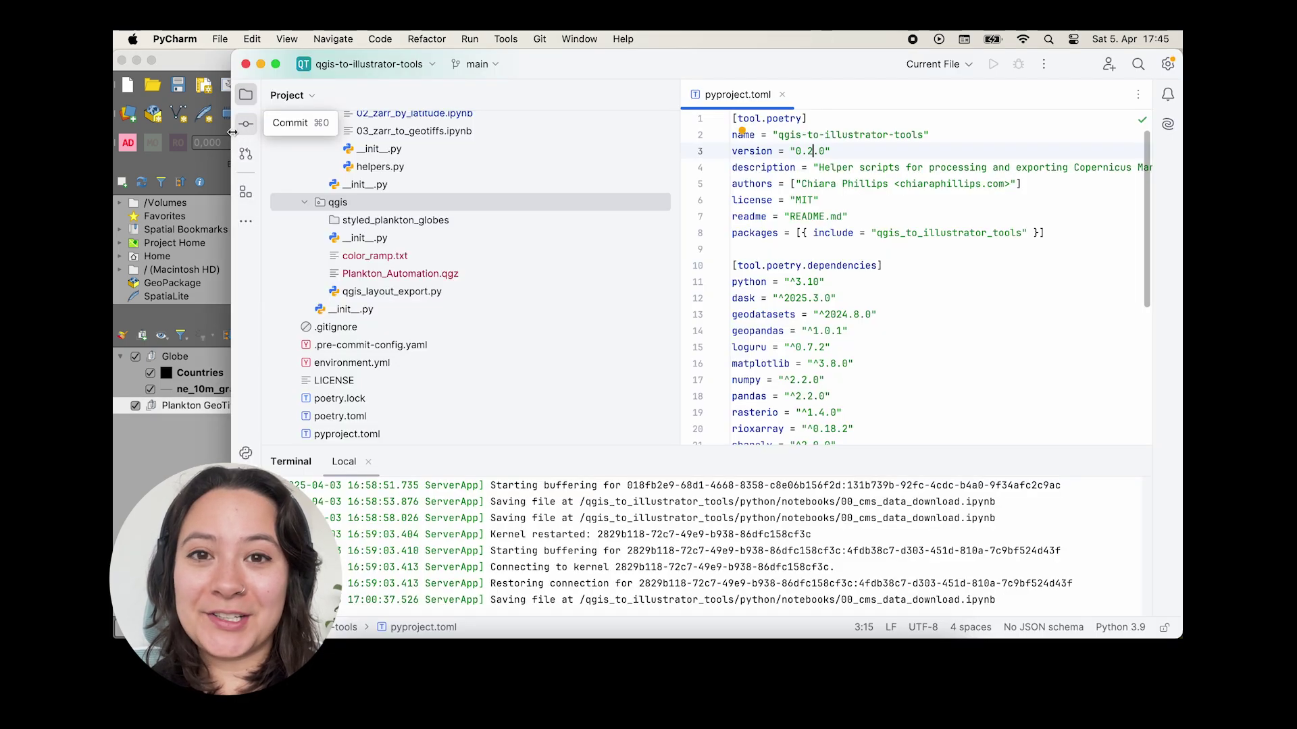
{"action": "left_click_drag", "start_coordinate": [232, 132], "coordinate": [606, 132]}
Shift-select every cmems raster in PyCharm's project tree and drop them into QGIS's Layers panel
{"action": "scroll", "coordinate": [750, 260], "scroll_direction": "up", "scroll_amount": 15}
{"action": "scroll", "coordinate": [749, 260], "scroll_direction": "up", "scroll_amount": 8}
{"action": "left_click", "coordinate": [783, 289]}
{"action": "scroll", "coordinate": [784, 290], "scroll_direction": "down", "scroll_amount": 15}
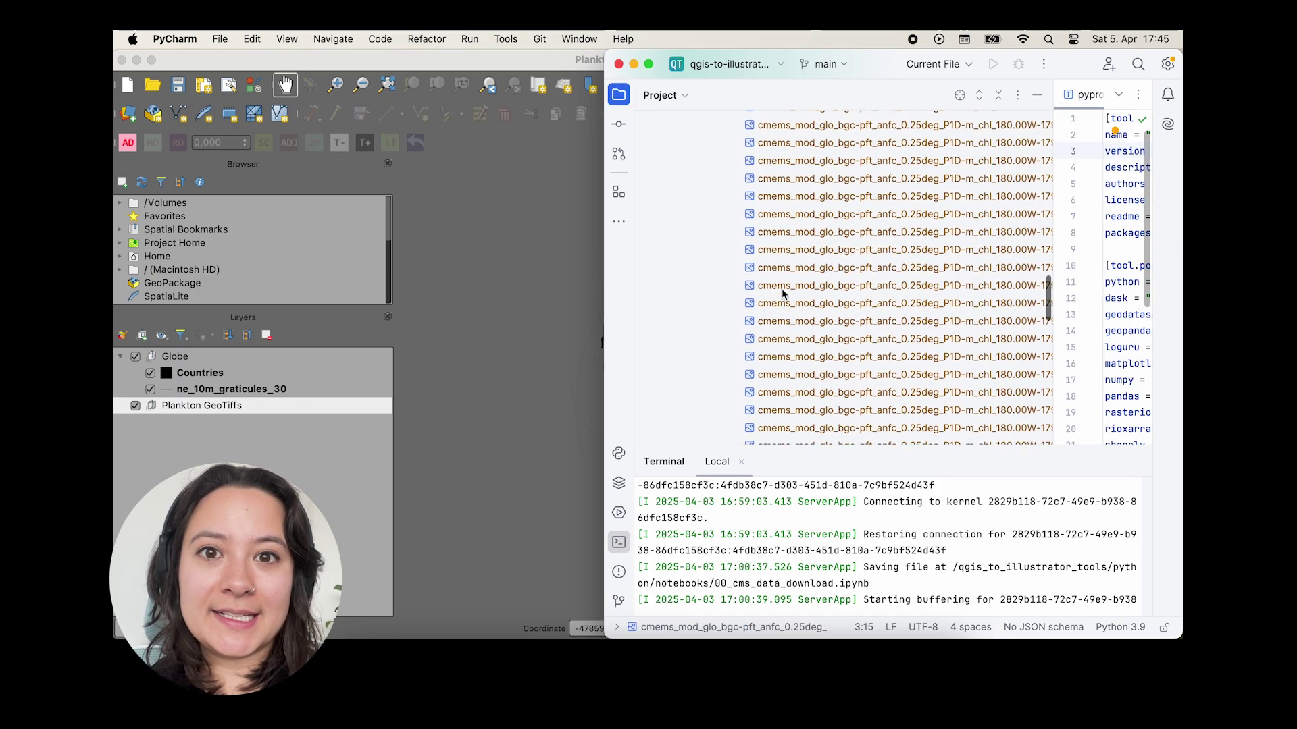
{"action": "scroll", "coordinate": [784, 293], "scroll_direction": "up", "scroll_amount": 8}
{"action": "left_click", "coordinate": [782, 398], "text": "shift"}
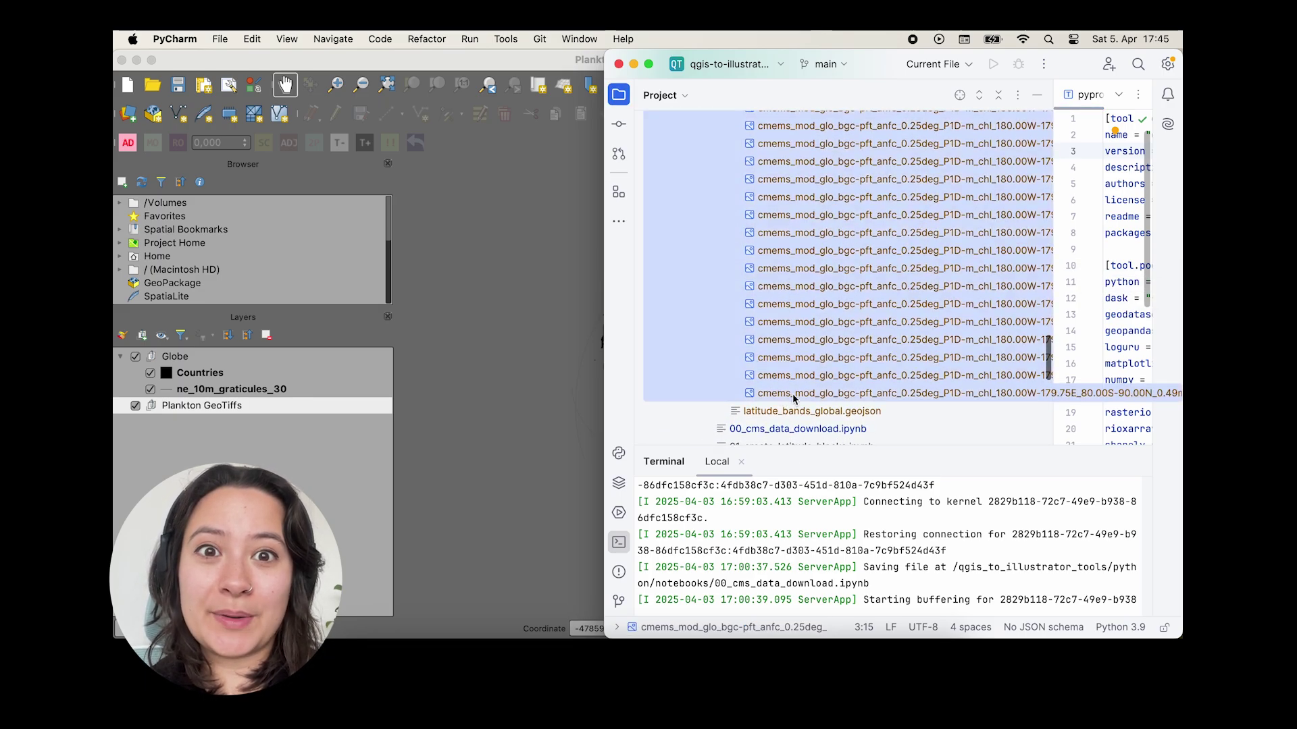
{"action": "left_click_drag", "start_coordinate": [781, 399], "coordinate": [188, 408]}
{"action": "left_click", "coordinate": [189, 408]}
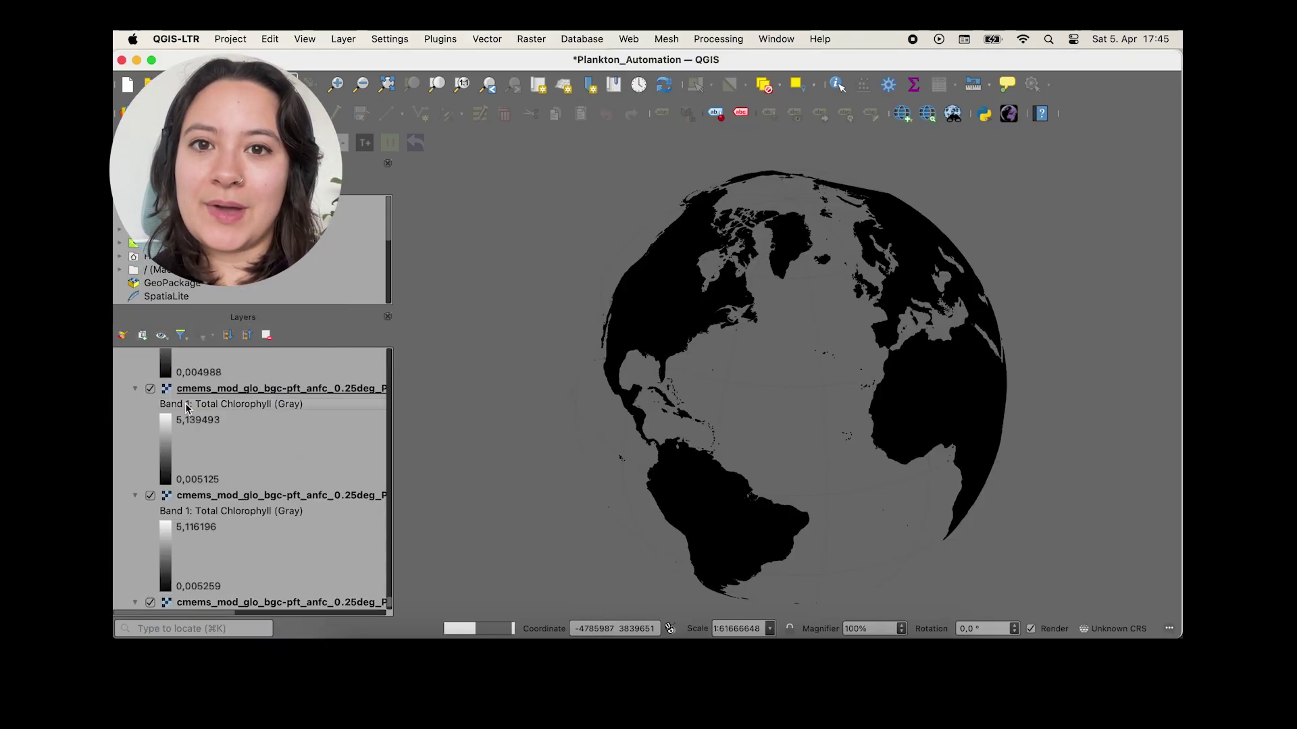
Hide all layers and collapse the whole layer tree
{"action": "left_click", "coordinate": [161, 335]}
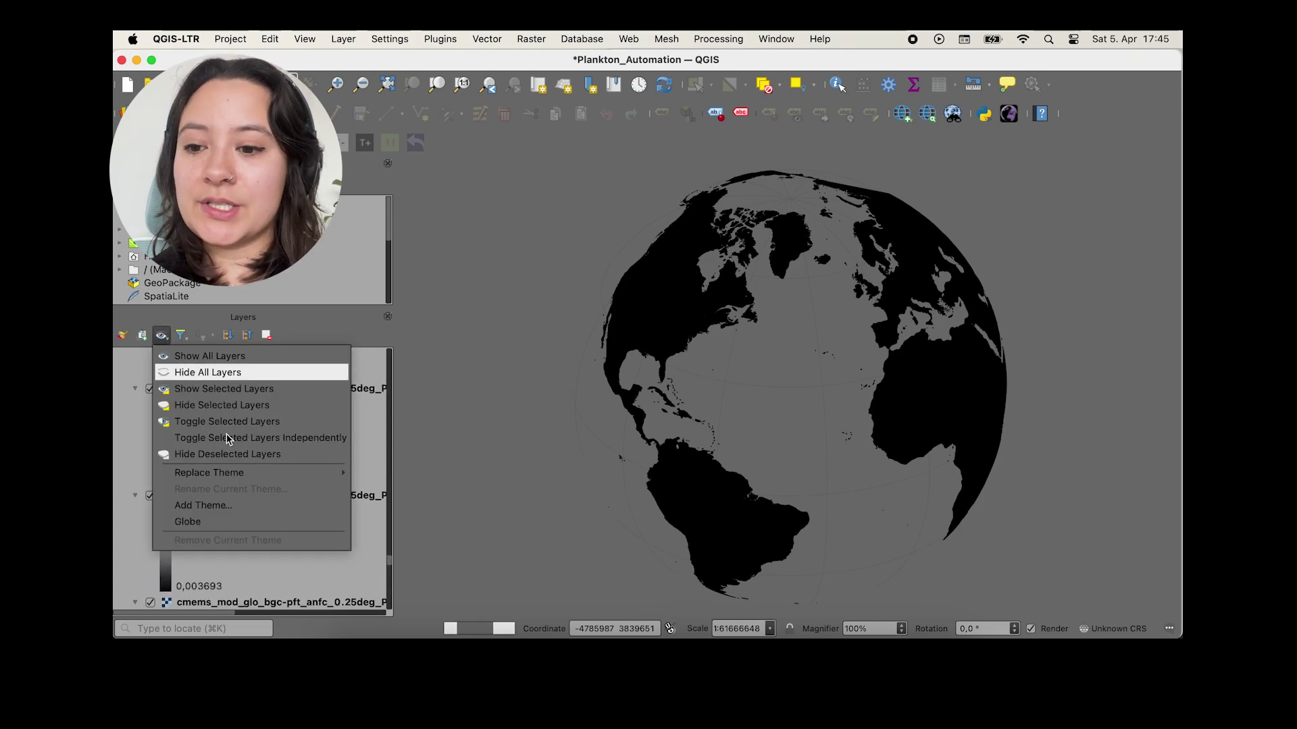
{"action": "left_click", "coordinate": [209, 372]}
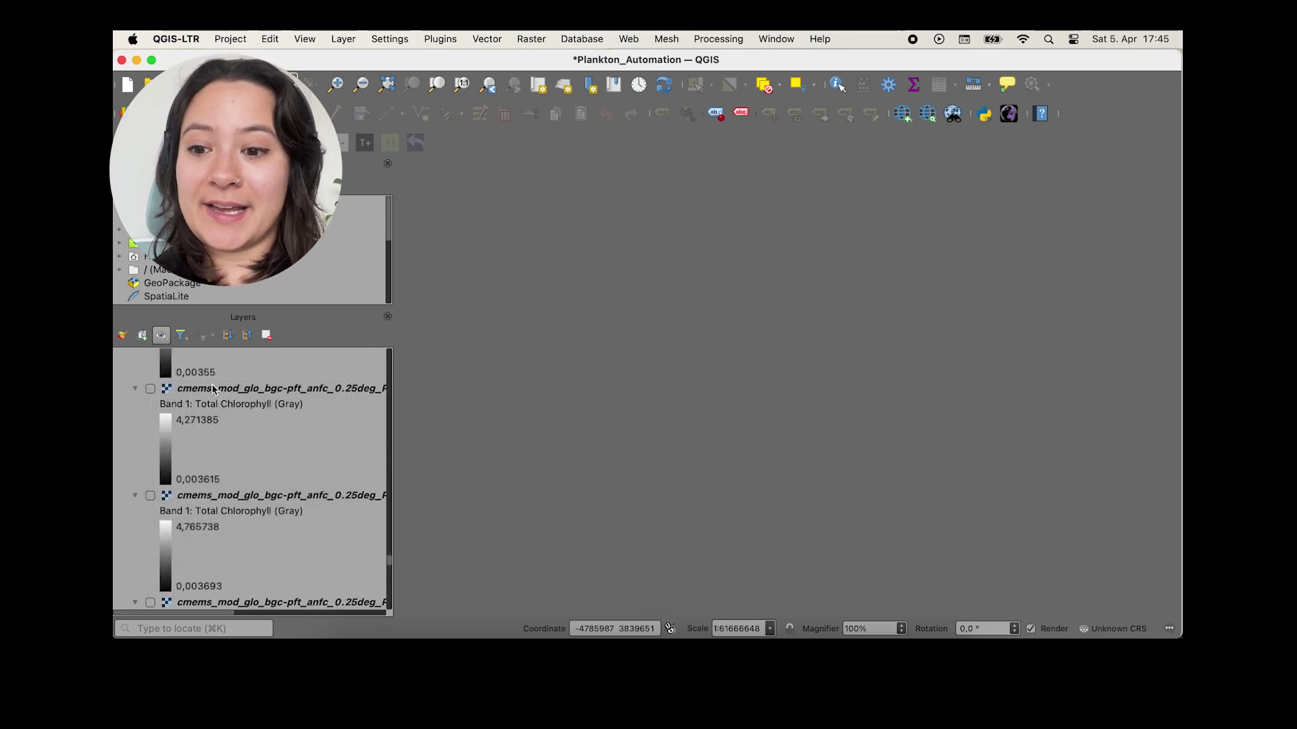
{"action": "scroll", "coordinate": [212, 390], "scroll_direction": "up", "scroll_amount": 2}
{"action": "scroll", "coordinate": [212, 389], "scroll_direction": "up", "scroll_amount": 3}
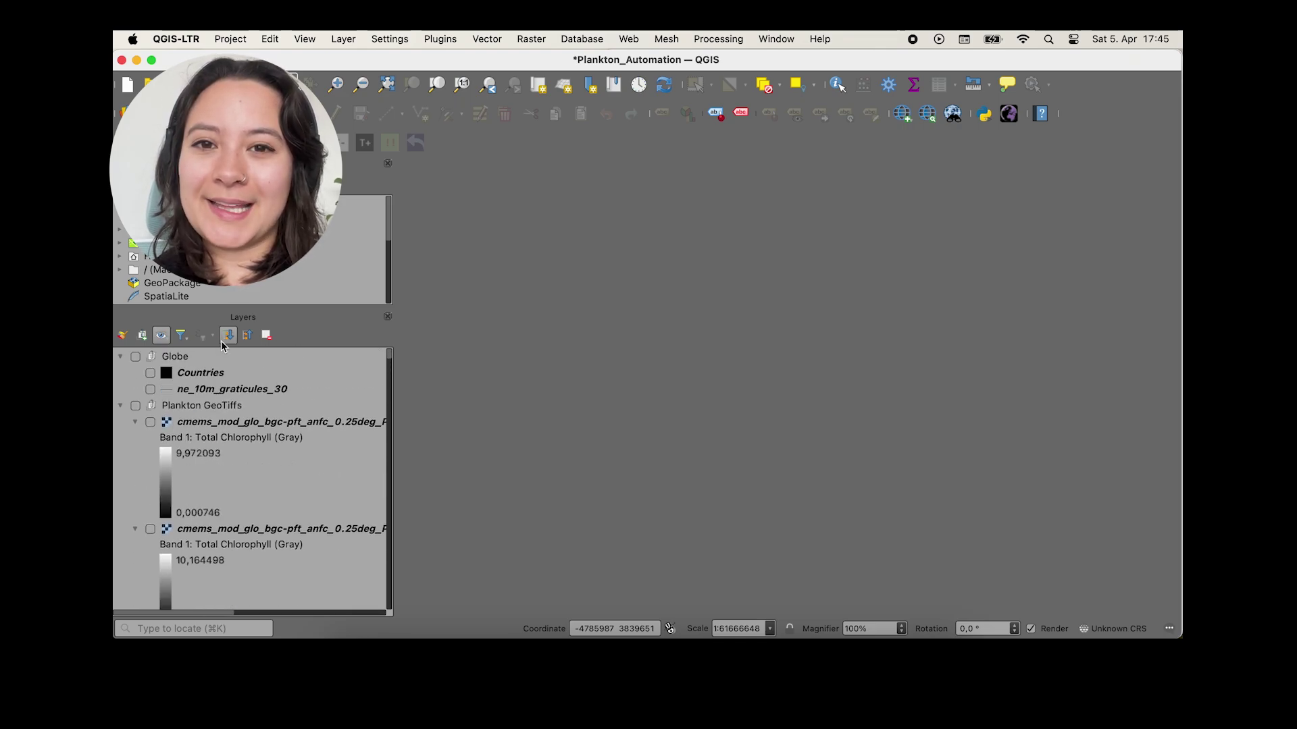
{"action": "left_click", "coordinate": [247, 335]}
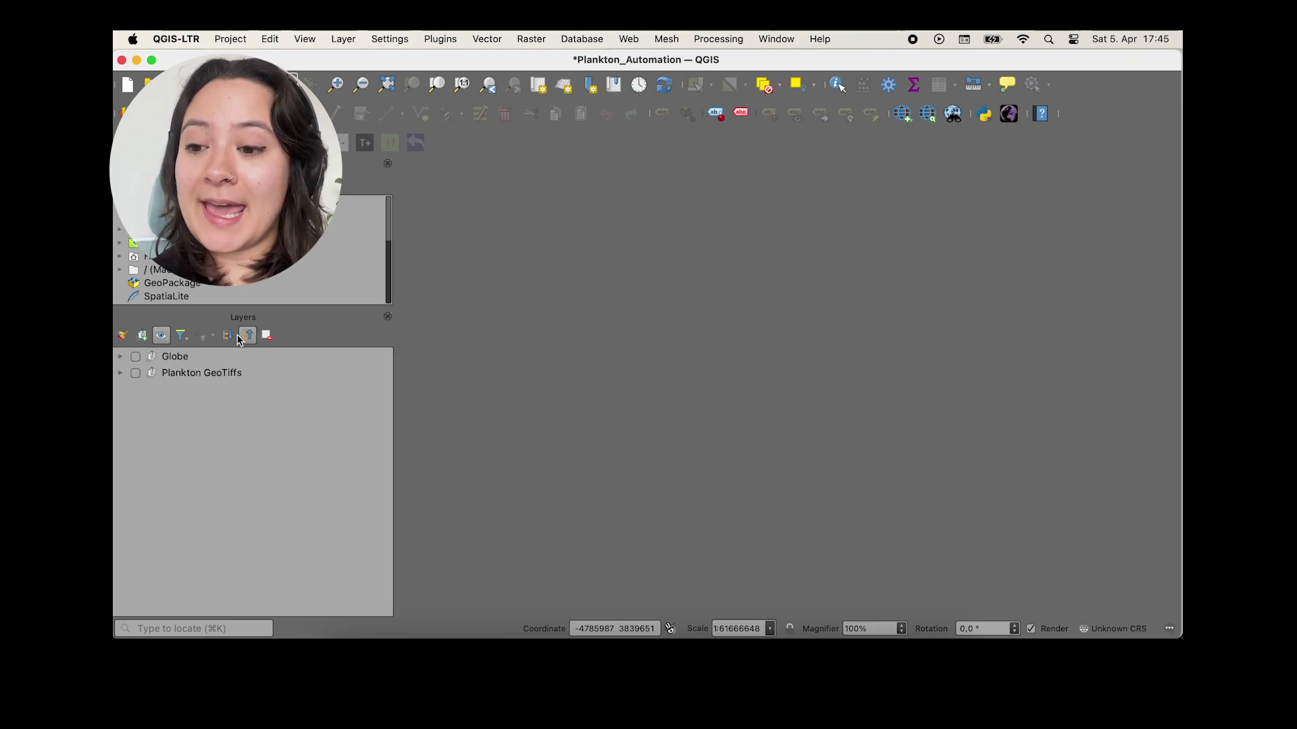
Make the Globe group, Countries, ne_10m_graticules_30 and the first chlorophyll layer visible
{"action": "left_click", "coordinate": [120, 372]}
{"action": "left_click", "coordinate": [122, 356]}
{"action": "left_click", "coordinate": [135, 357]}
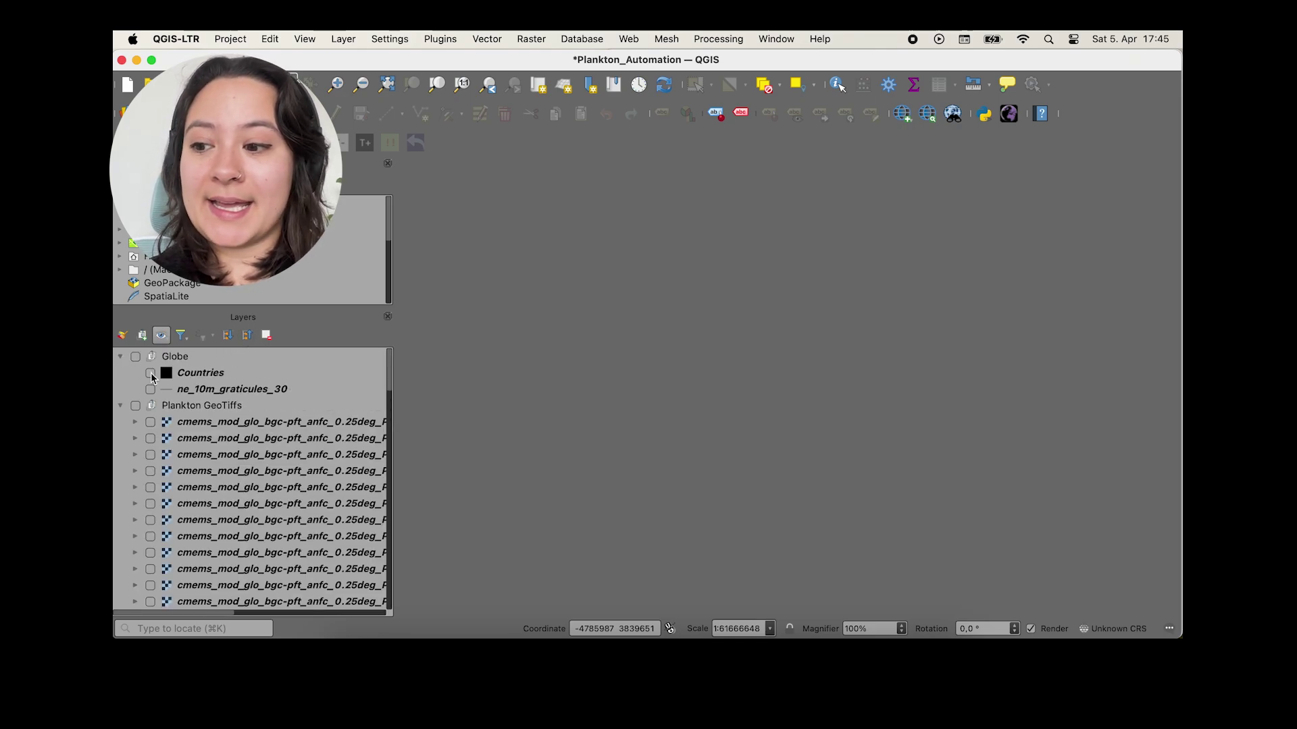
{"action": "left_click", "coordinate": [150, 373]}
{"action": "left_click", "coordinate": [150, 390]}
{"action": "left_click", "coordinate": [150, 422]}
{"action": "left_click", "coordinate": [135, 421]}
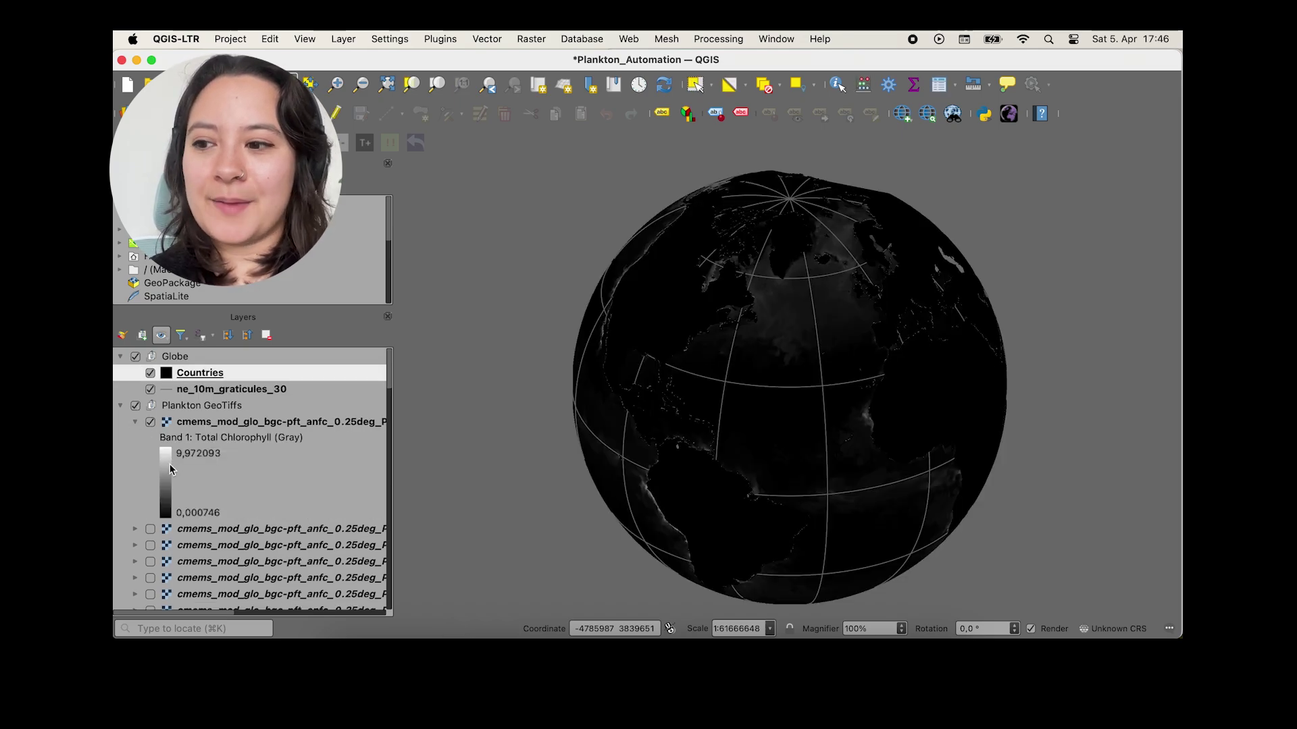
Switch the first chlorophyll layer's render type to Singleband pseudocolor
{"action": "left_click", "coordinate": [169, 464]}
{"action": "double_click", "coordinate": [169, 470]}
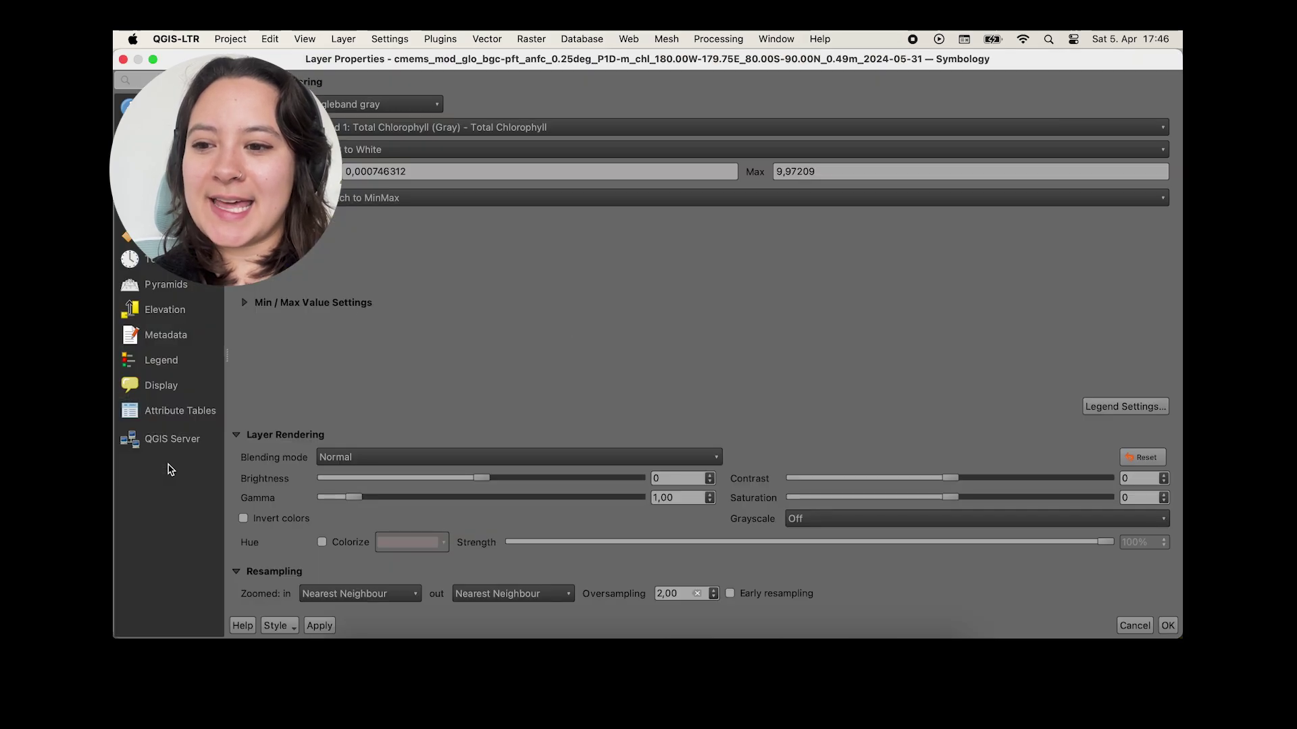
{"action": "left_click", "coordinate": [427, 102]}
{"action": "left_click", "coordinate": [420, 120]}
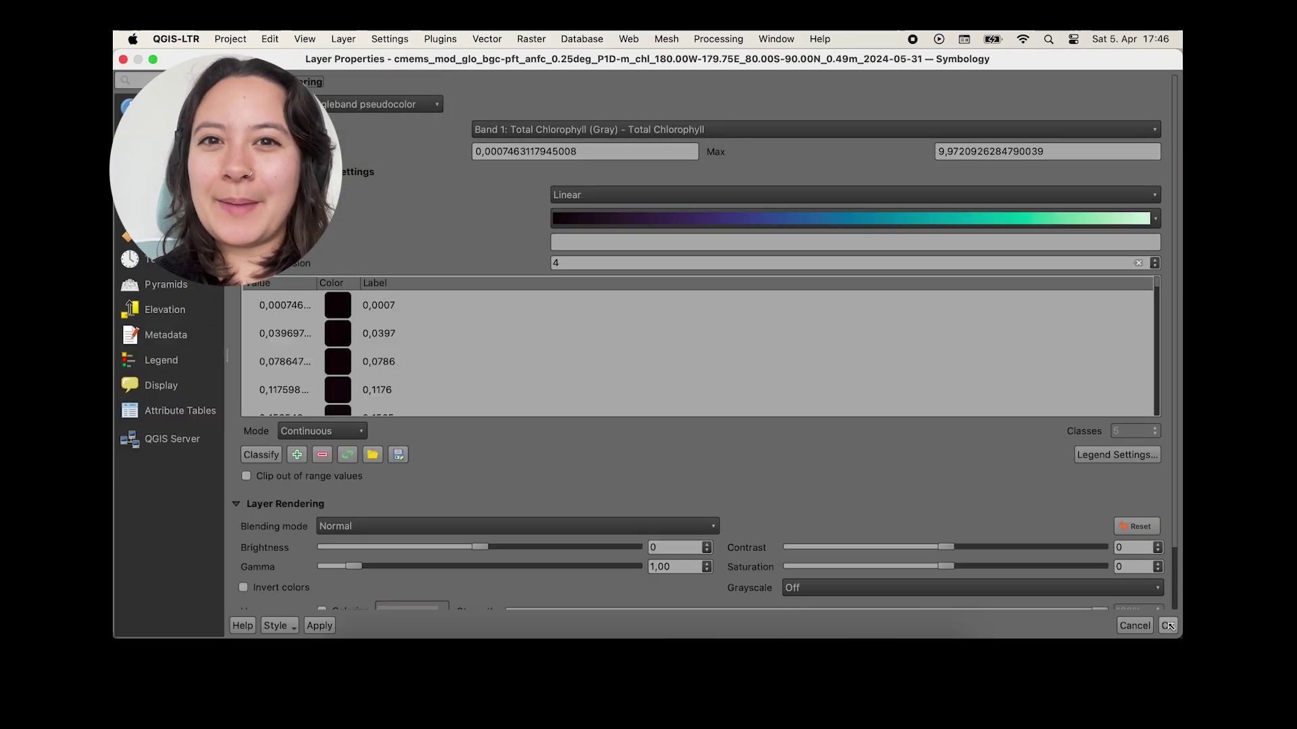
{"action": "left_click", "coordinate": [1168, 625]}
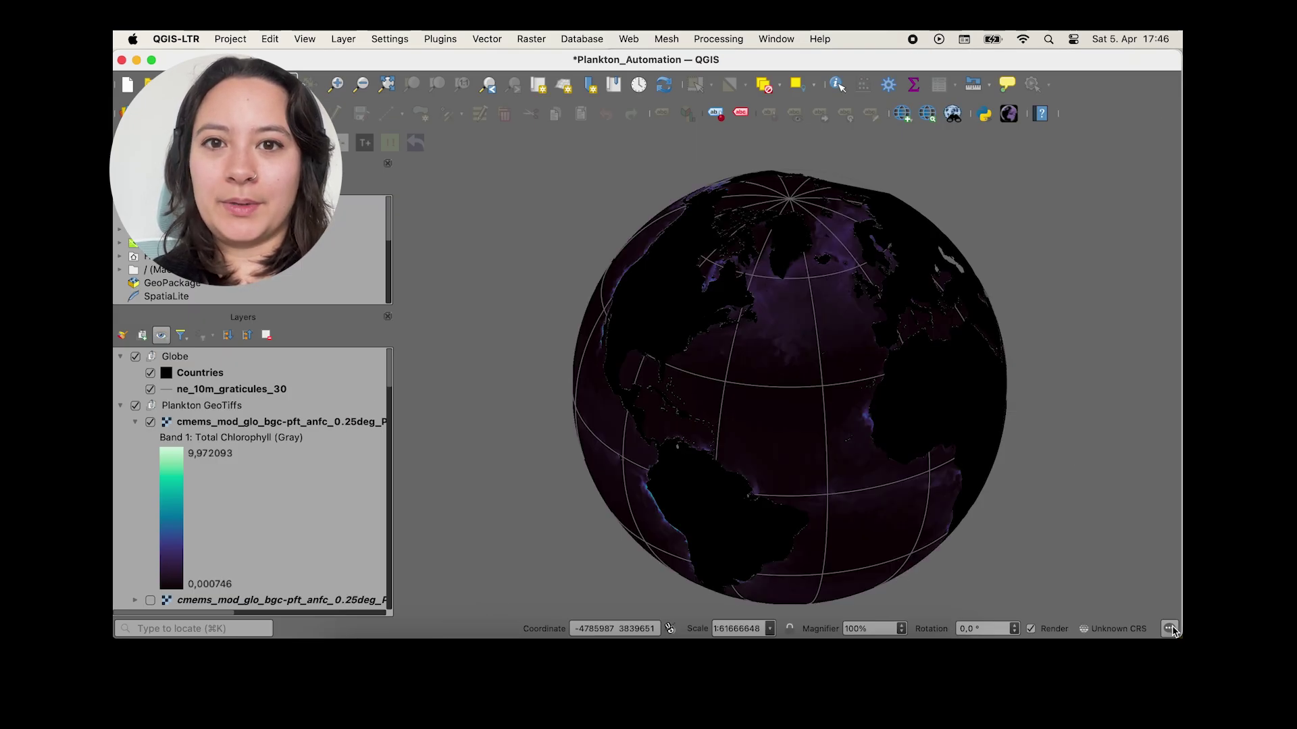
Change the chlorophyll layer's classification mode to Quantile
{"action": "double_click", "coordinate": [162, 501]}
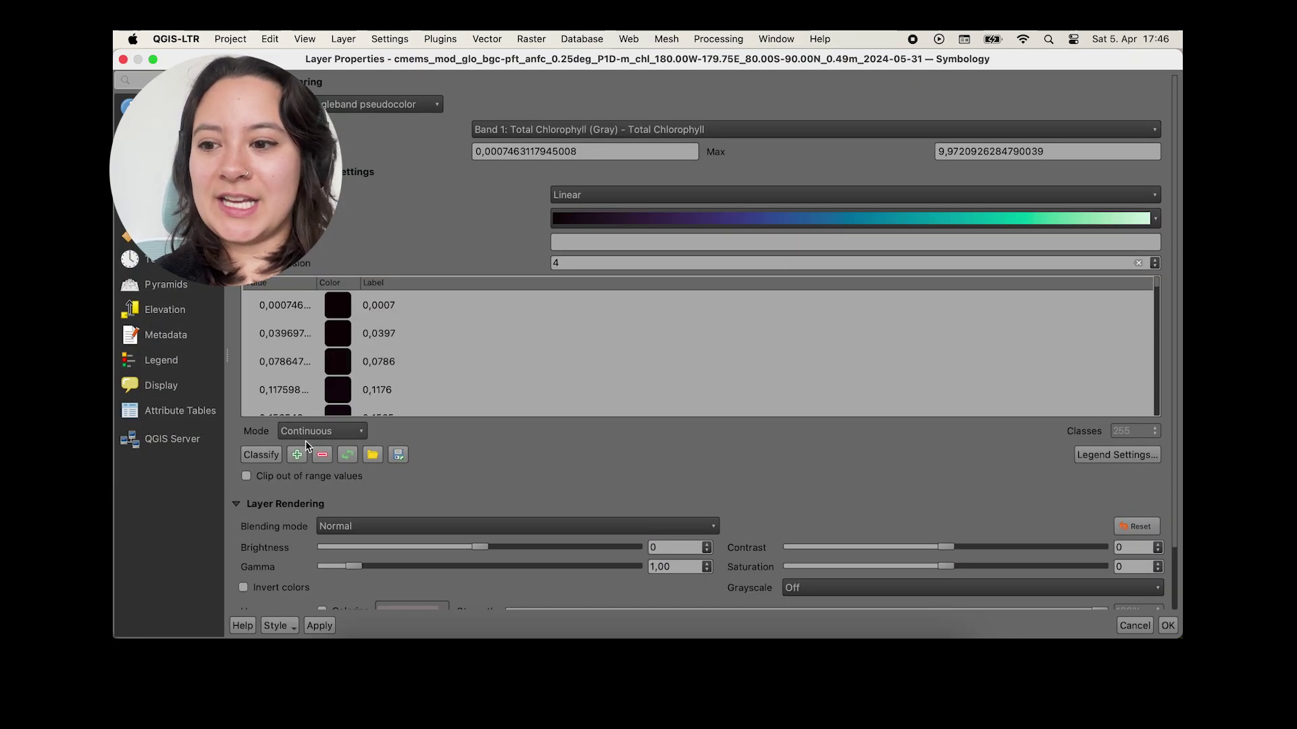
{"action": "left_click", "coordinate": [321, 431]}
{"action": "left_click", "coordinate": [322, 461]}
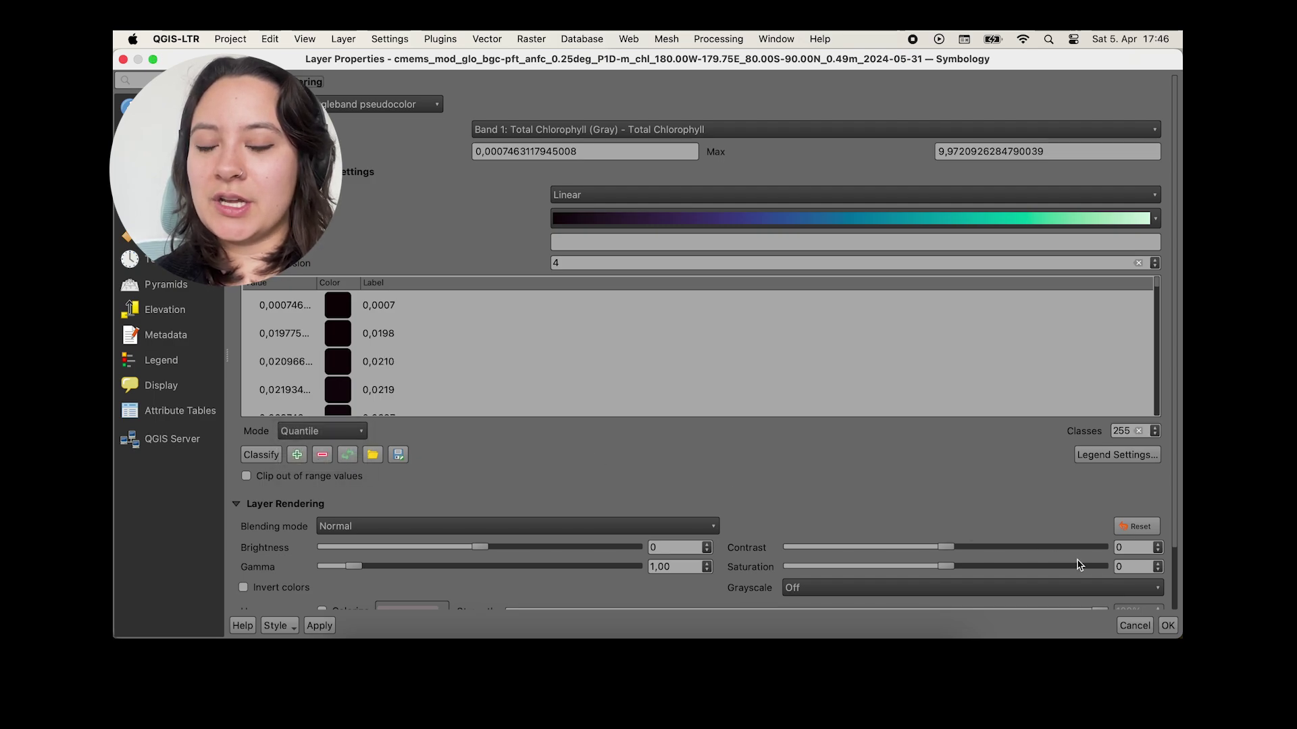
{"action": "left_click", "coordinate": [1168, 626]}
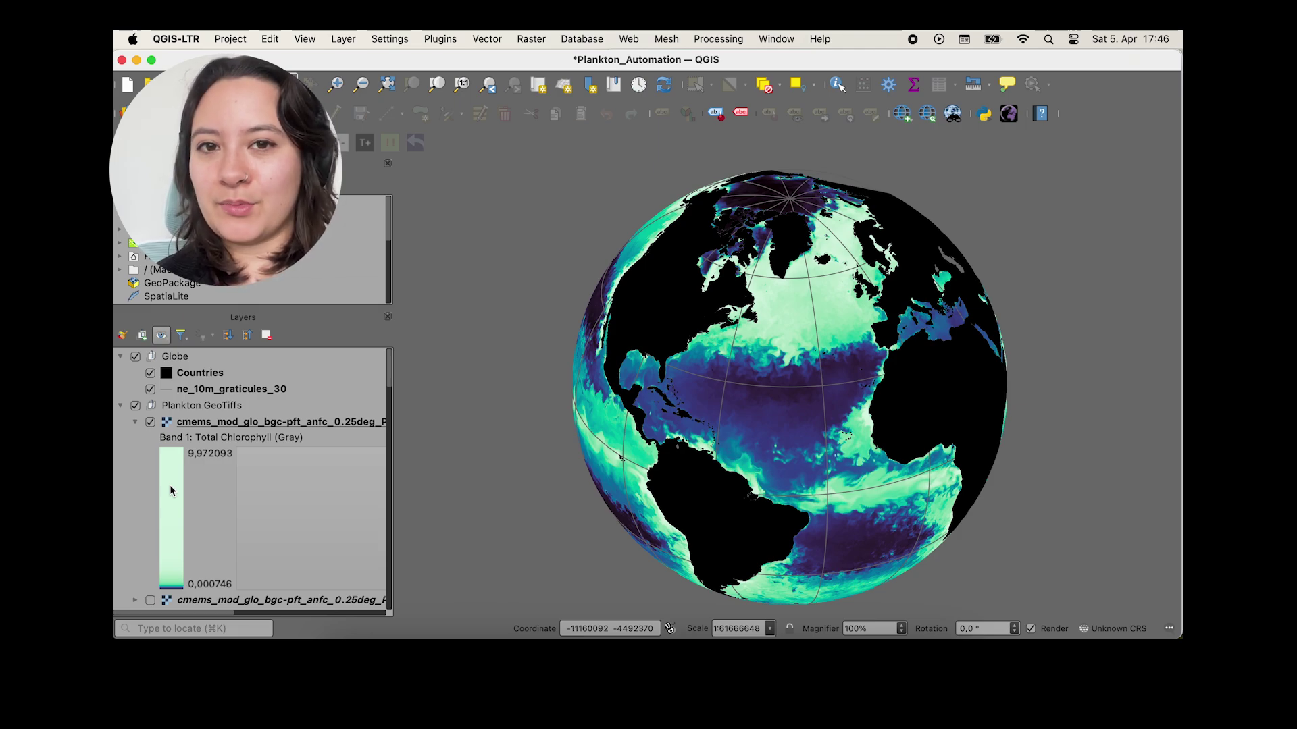
Edit the chlorophyll class values to 0, 0.5, 1, 1.5 and 2
{"action": "double_click", "coordinate": [171, 491]}
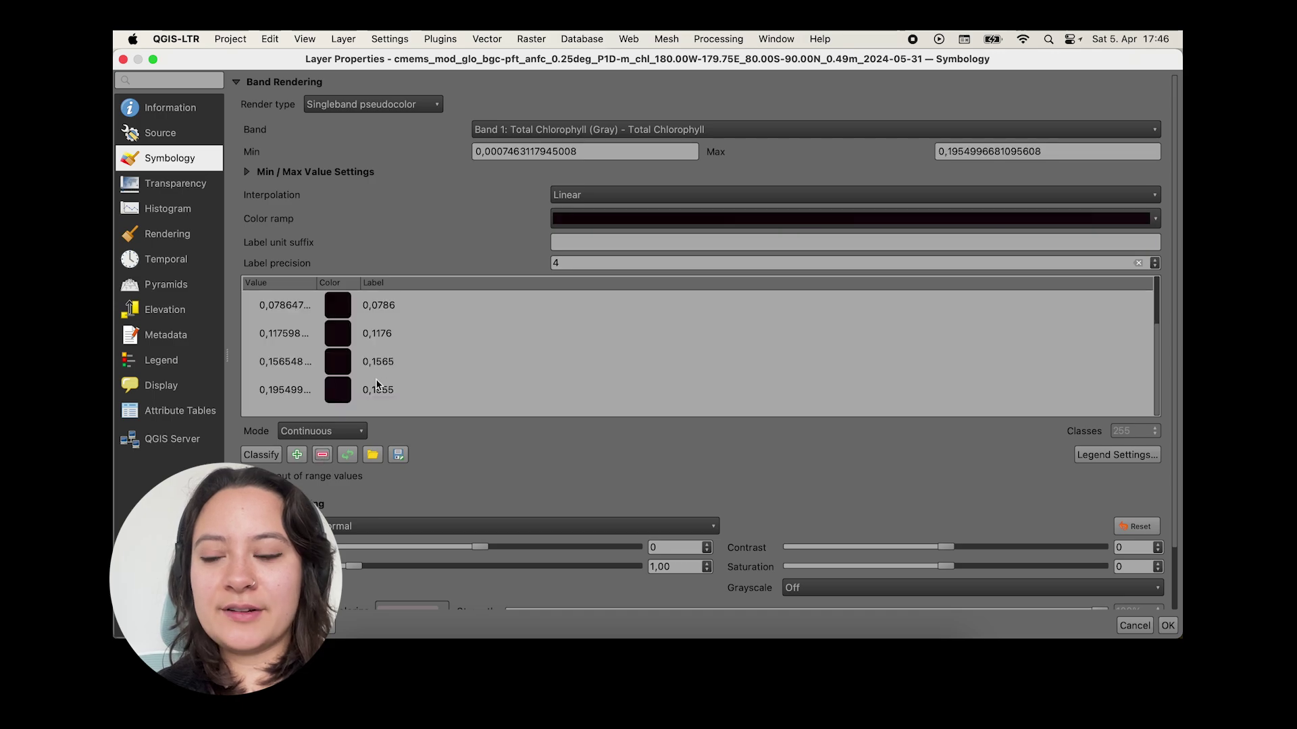
{"action": "double_click", "coordinate": [283, 305]}
{"action": "type", "text": "0"}
{"action": "key", "text": "Return"}
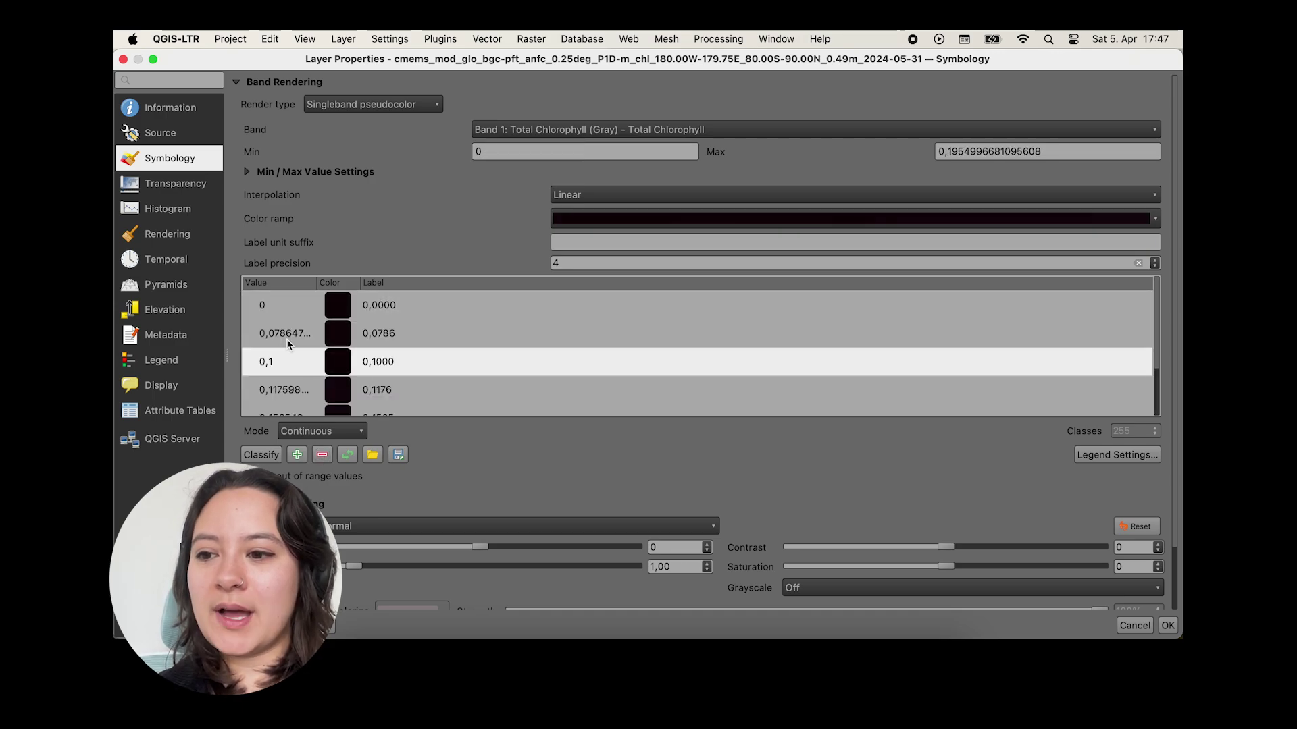
{"action": "double_click", "coordinate": [283, 333]}
{"action": "type", "text": ".5"}
{"action": "key", "text": "Return"}
{"action": "type", "text": "1.5"}
{"action": "key", "text": "Return"}
{"action": "type", "text": "2"}
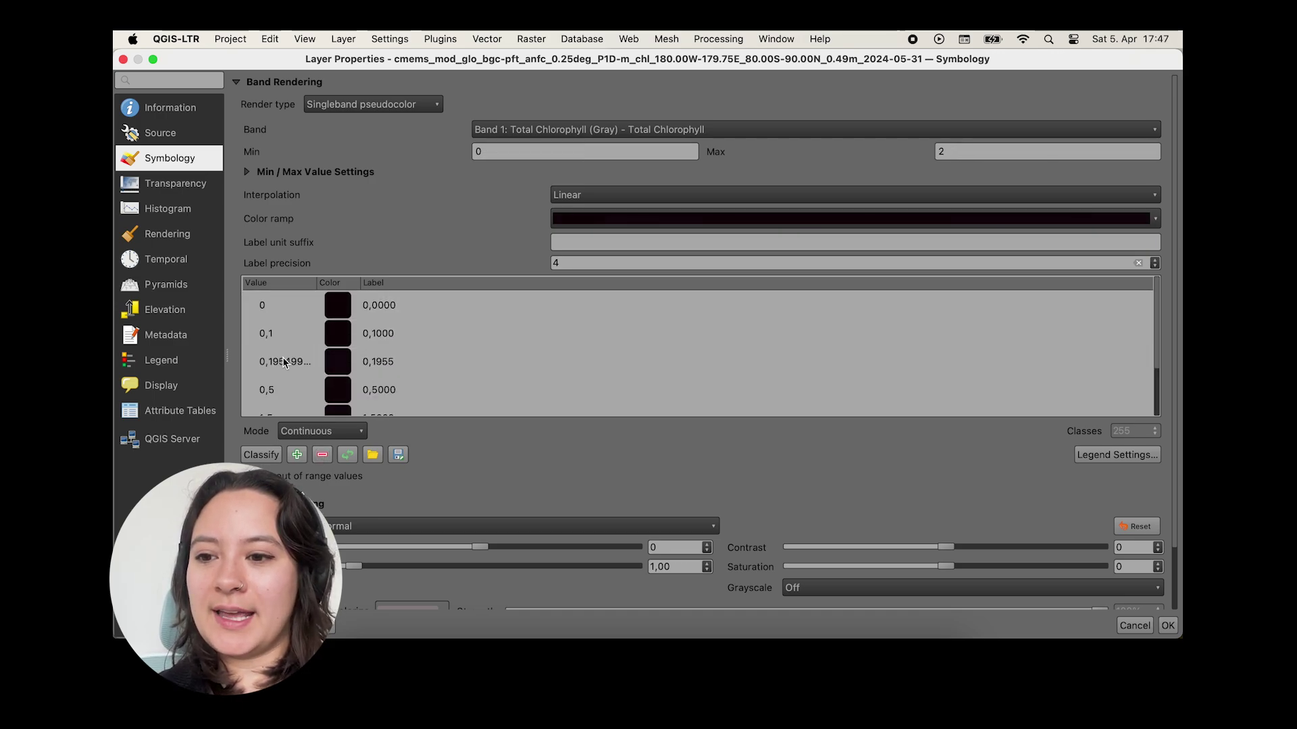
{"action": "key", "text": "Return"}
{"action": "double_click", "coordinate": [283, 305]}
{"action": "type", "text": "1"}
{"action": "key", "text": "Return"}
{"action": "scroll", "coordinate": [336, 325], "scroll_direction": "up", "scroll_amount": 2}
Recolour the classes blue, bright green, pale green and light grey, then apply
{"action": "left_click", "coordinate": [338, 304]}
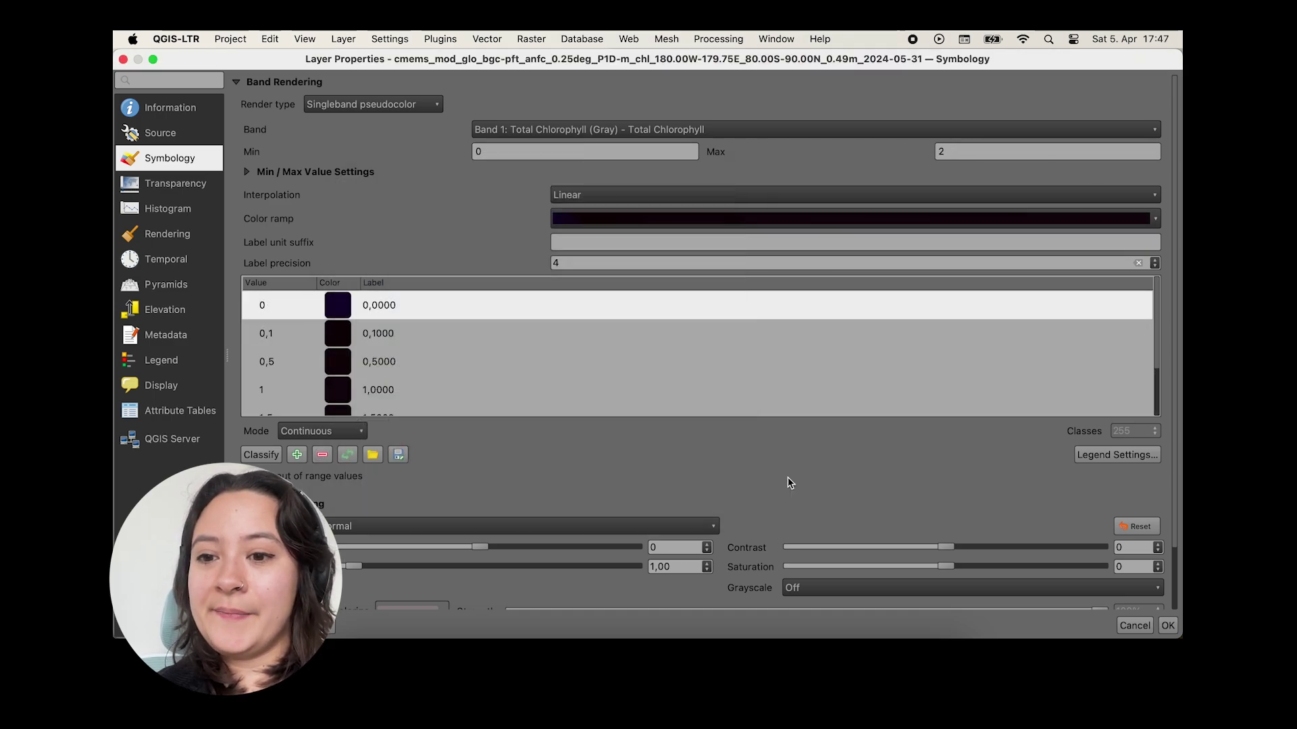
{"action": "left_click", "coordinate": [338, 333]}
{"action": "double_click", "coordinate": [338, 362]}
{"action": "left_click", "coordinate": [788, 477]}
{"action": "scroll", "coordinate": [338, 361], "scroll_direction": "down", "scroll_amount": 2}
{"action": "double_click", "coordinate": [338, 333]}
{"action": "left_click", "coordinate": [788, 477]}
{"action": "double_click", "coordinate": [338, 362]}
{"action": "left_click", "coordinate": [788, 477]}
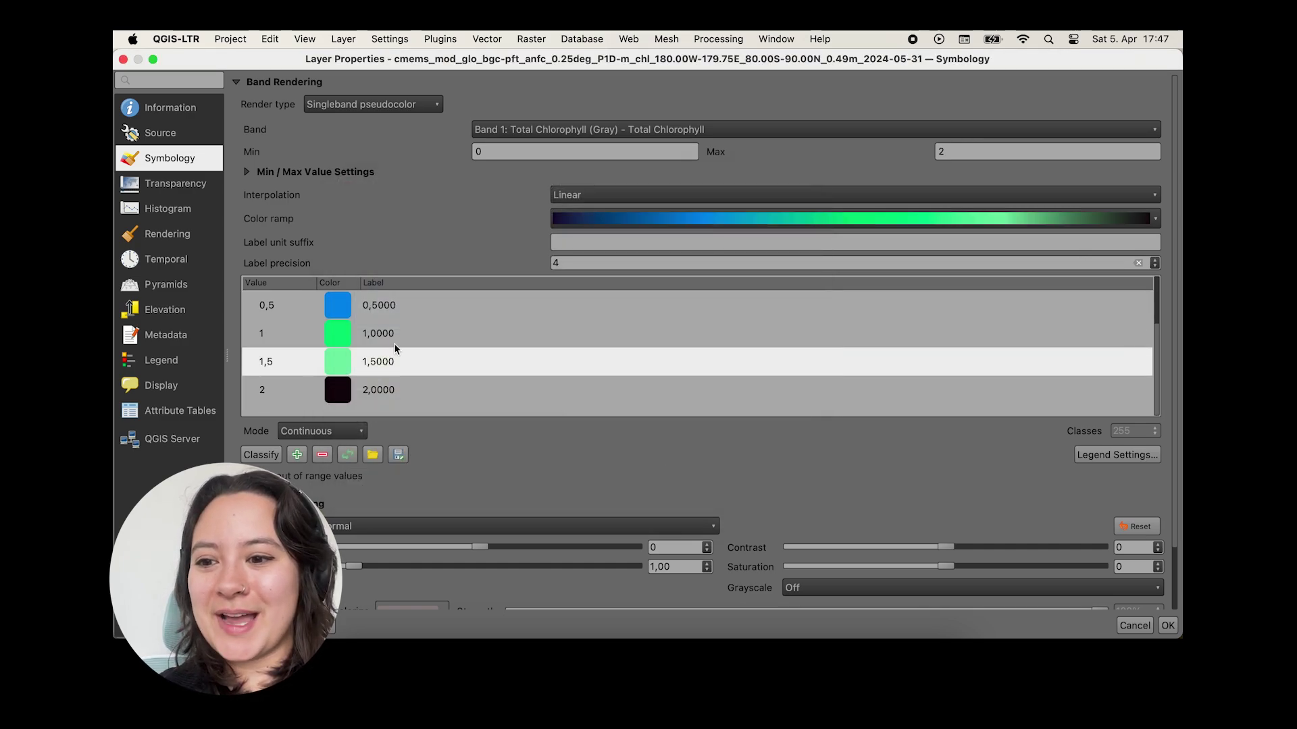
{"action": "double_click", "coordinate": [337, 390]}
{"action": "left_click", "coordinate": [788, 477]}
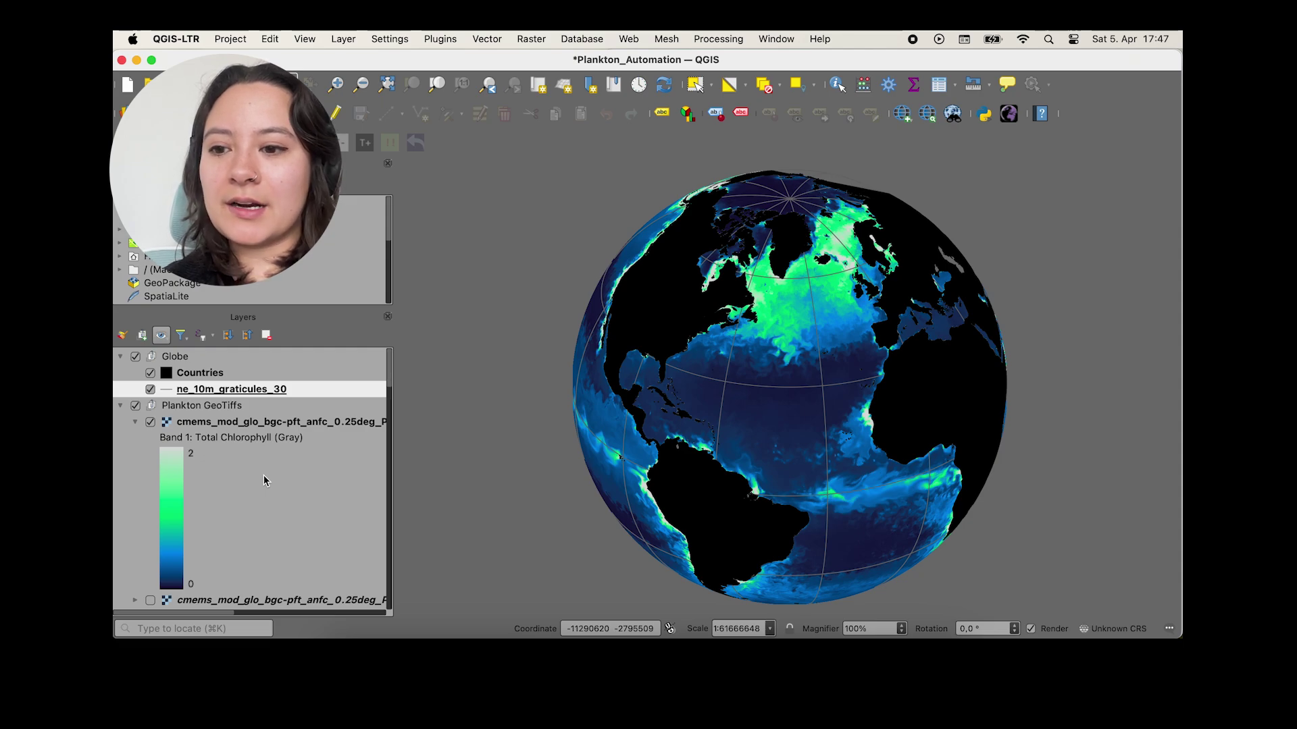
Copy the first chlorophyll layer's style
{"action": "right_click", "coordinate": [295, 423]}
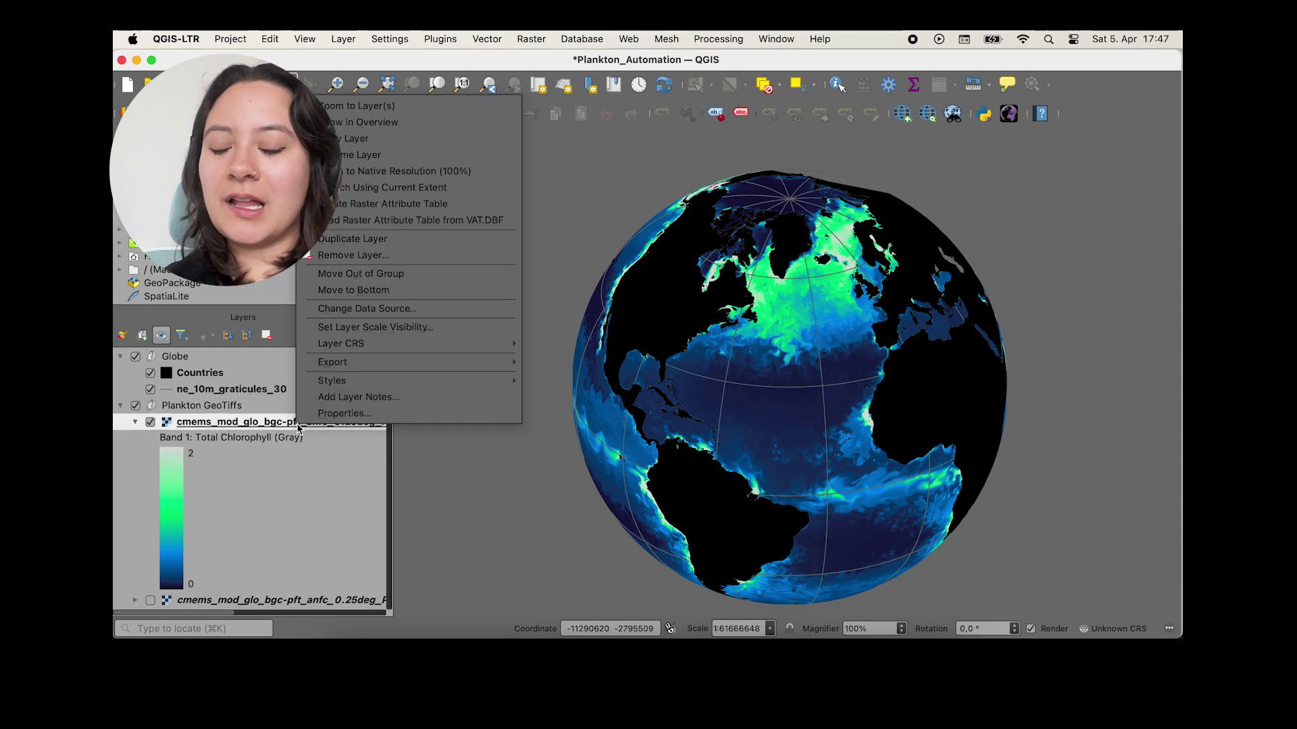
{"action": "mouse_move", "coordinate": [399, 386]}
{"action": "left_click", "coordinate": [560, 380]}
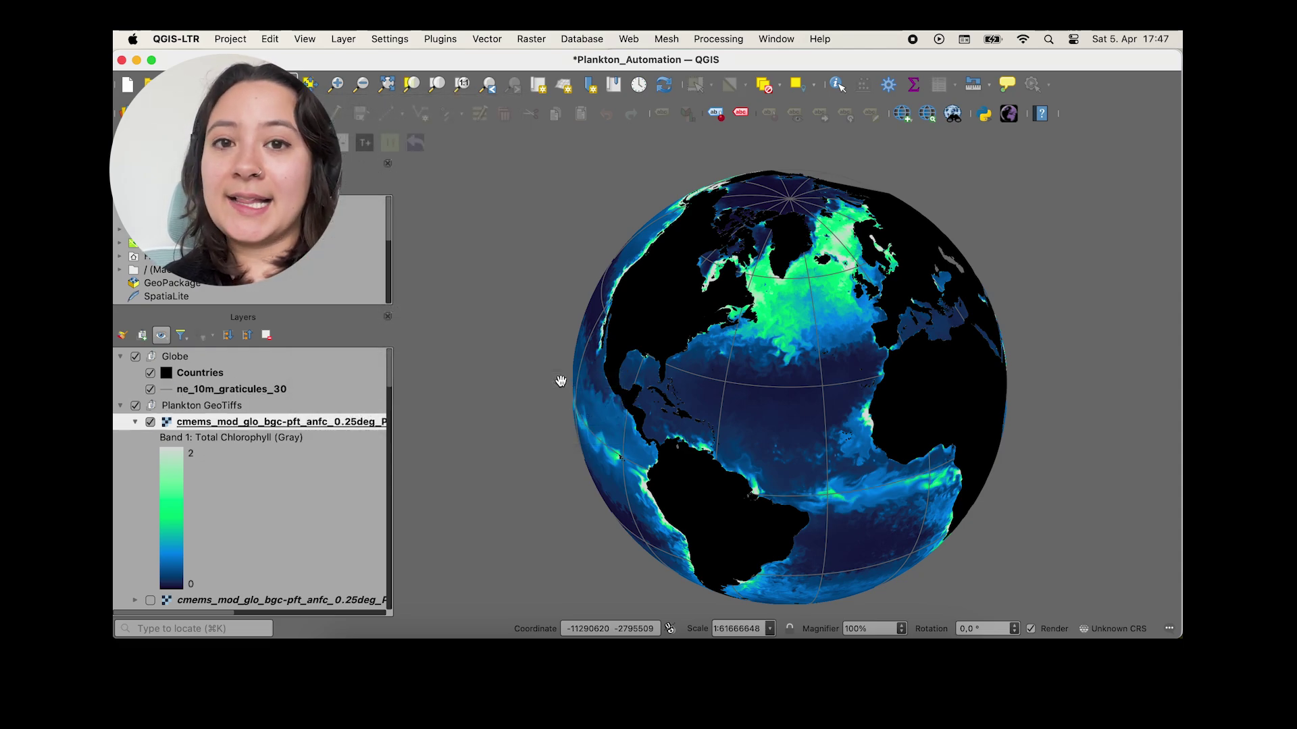
{"action": "left_click", "coordinate": [135, 422]}
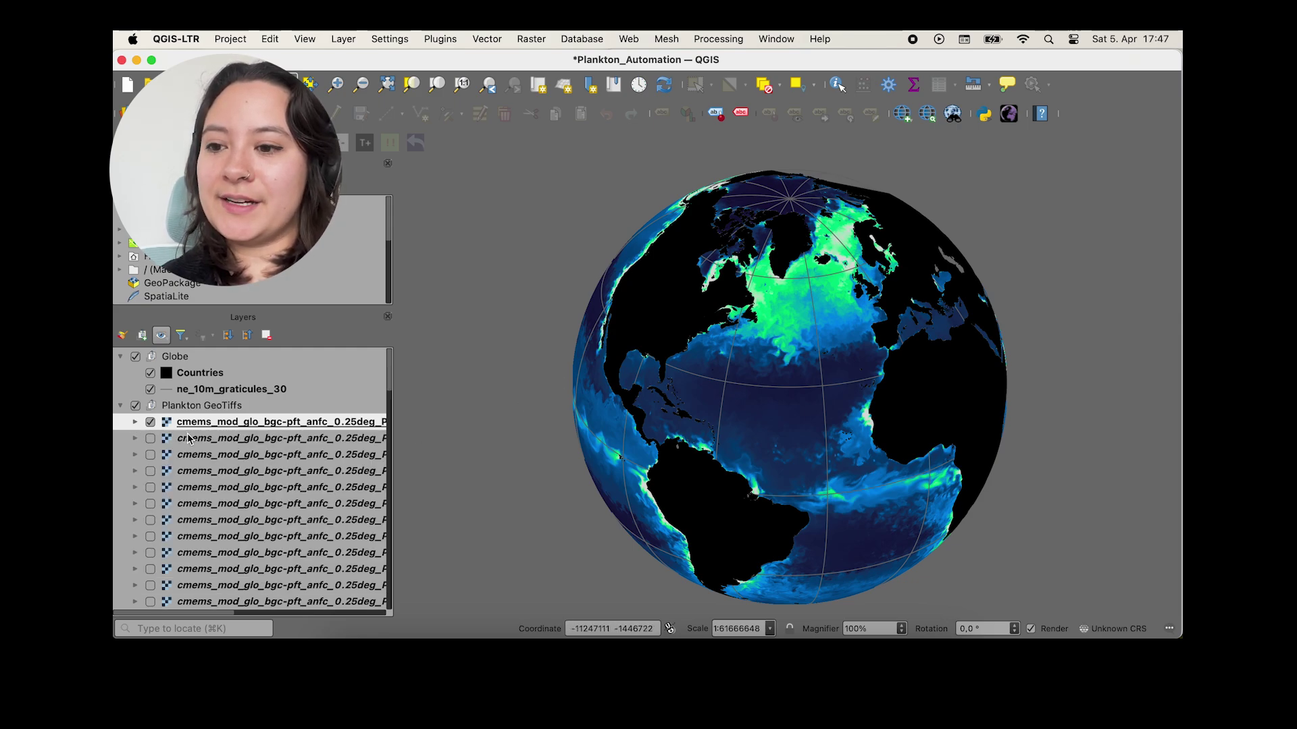
Paste the copied style onto all the remaining cmems chlorophyll layers
{"action": "left_click", "coordinate": [190, 441]}
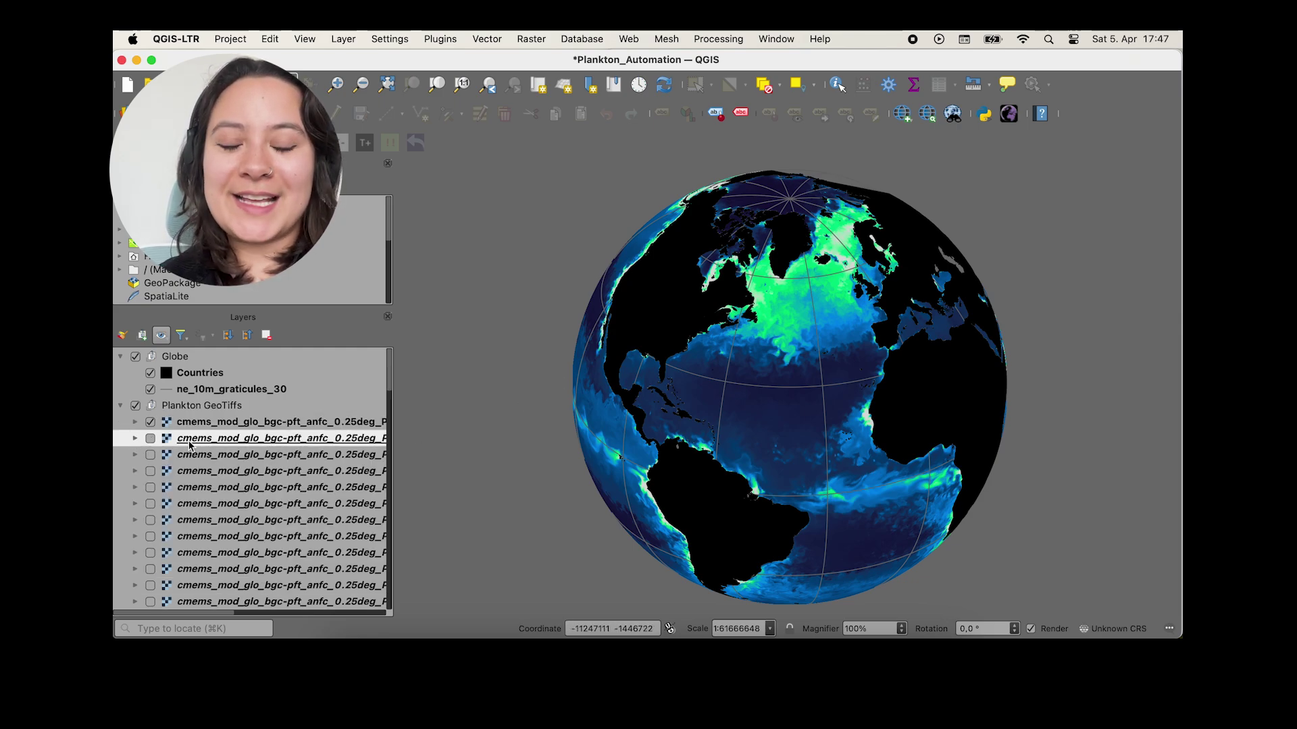
{"action": "scroll", "coordinate": [190, 445], "scroll_direction": "down", "scroll_amount": 3}
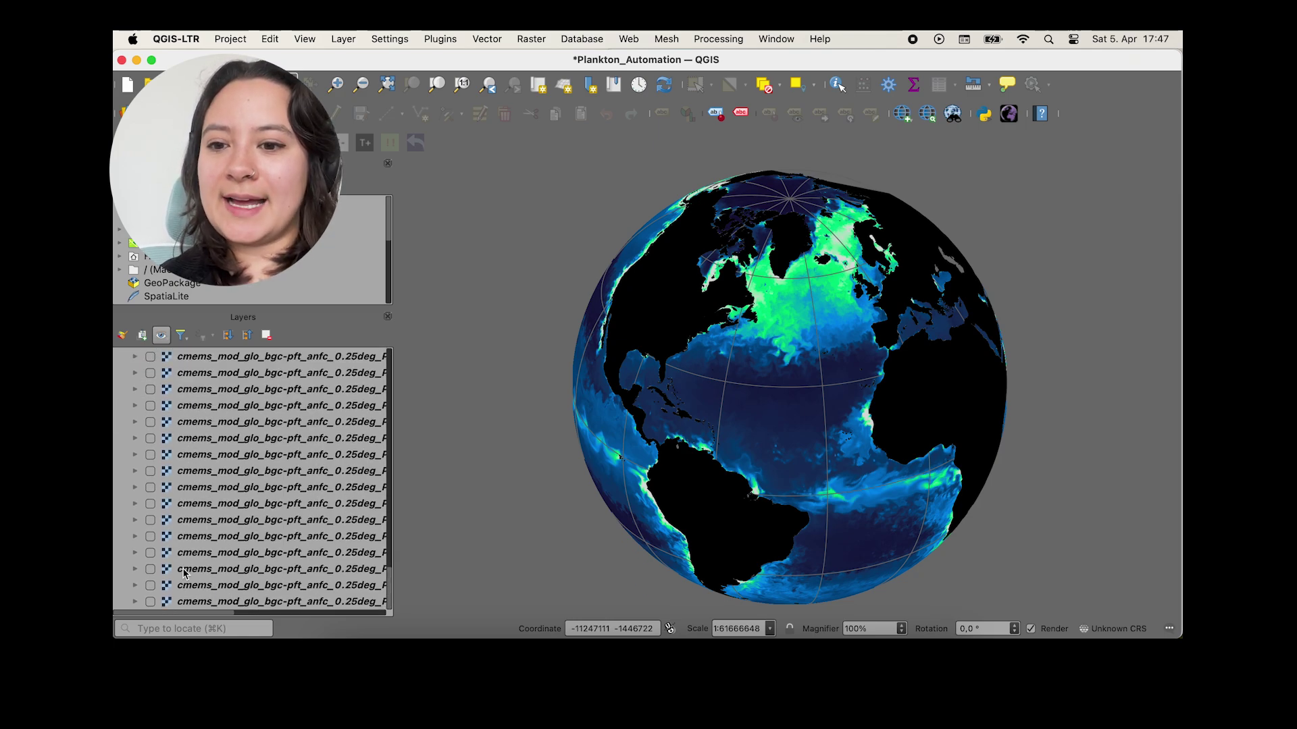
{"action": "left_click", "coordinate": [182, 601], "text": "shift"}
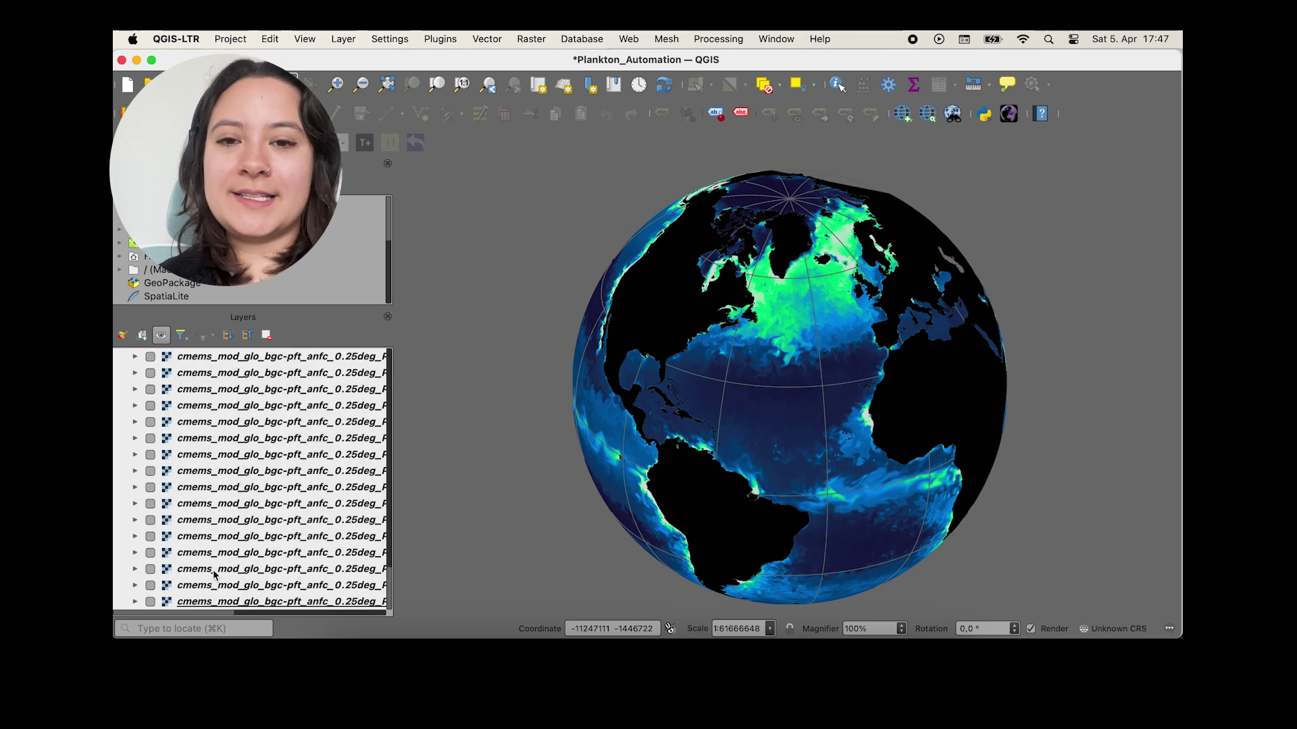
{"action": "right_click", "coordinate": [251, 545]}
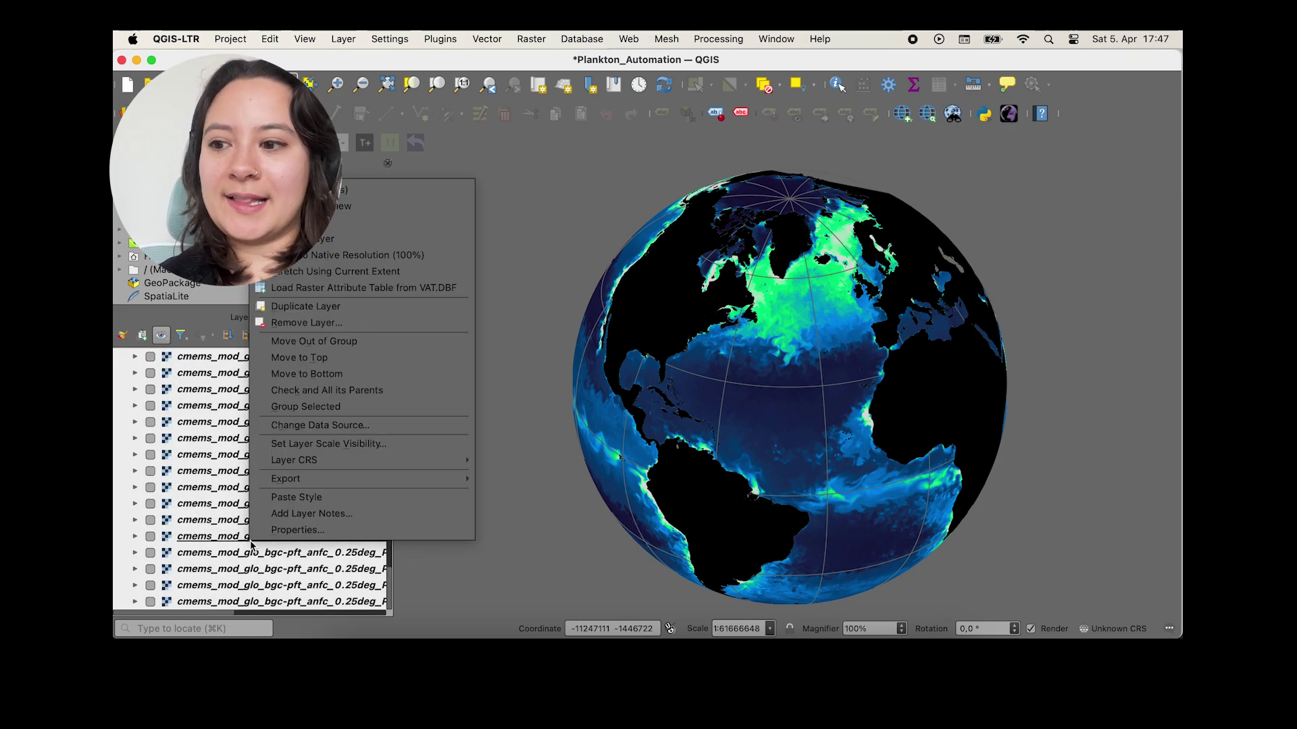
{"action": "left_click", "coordinate": [319, 497]}
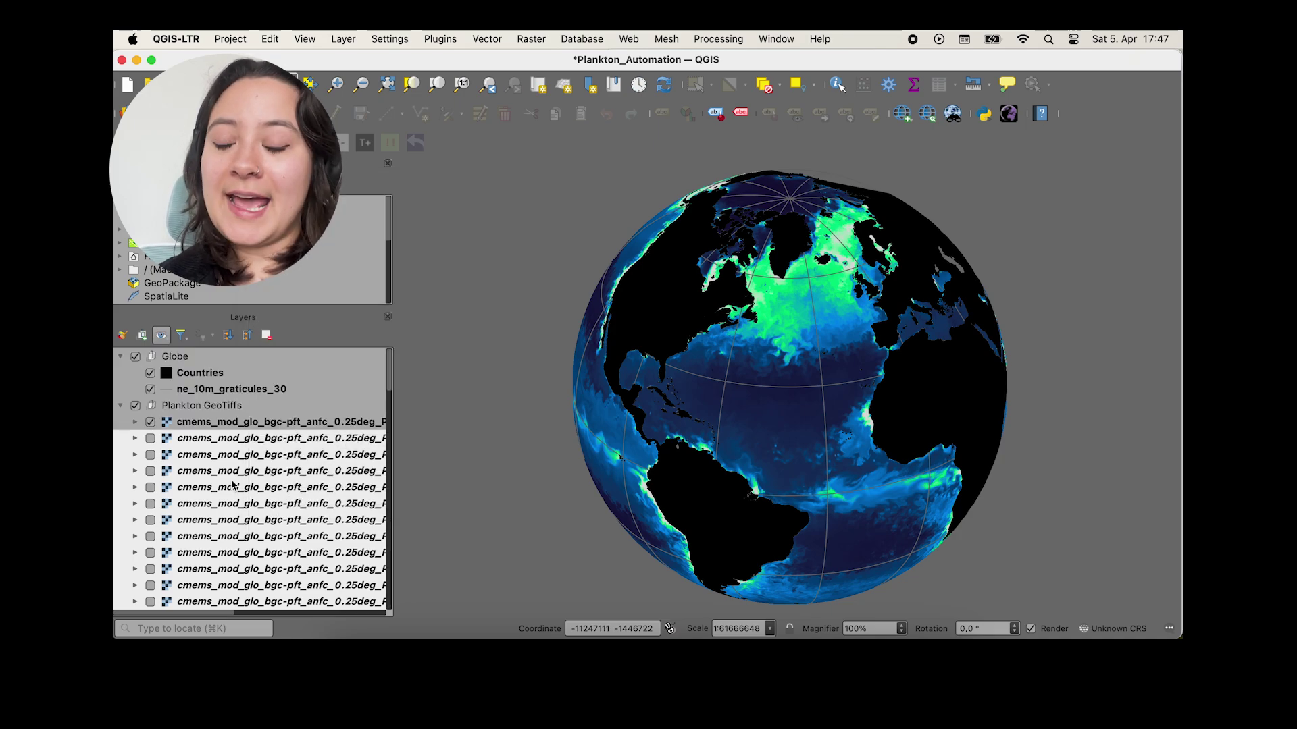
{"action": "left_click", "coordinate": [135, 438]}
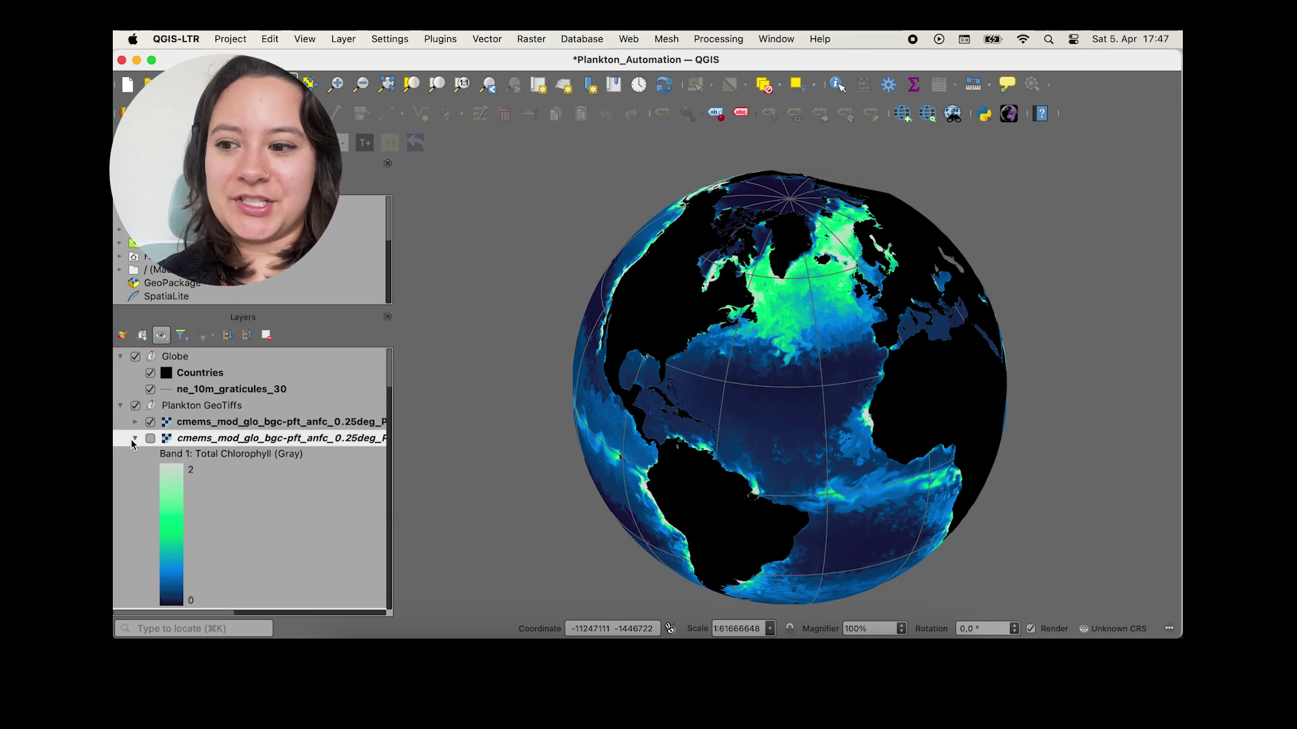
Save the project and open the Globe print layout
{"action": "left_click", "coordinate": [135, 438]}
{"action": "key", "text": "super+s"}
{"action": "left_click", "coordinate": [231, 39]}
{"action": "mouse_move", "coordinate": [337, 364]}
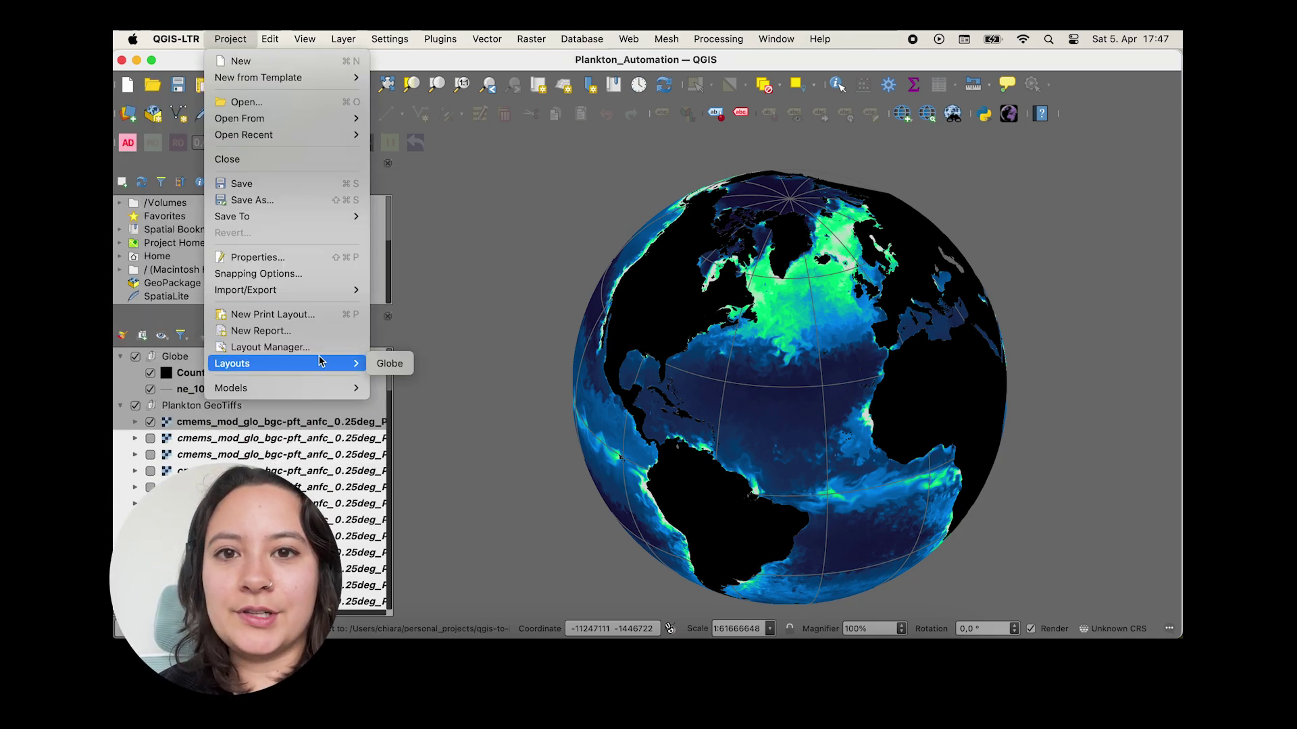
{"action": "left_click", "coordinate": [389, 363]}
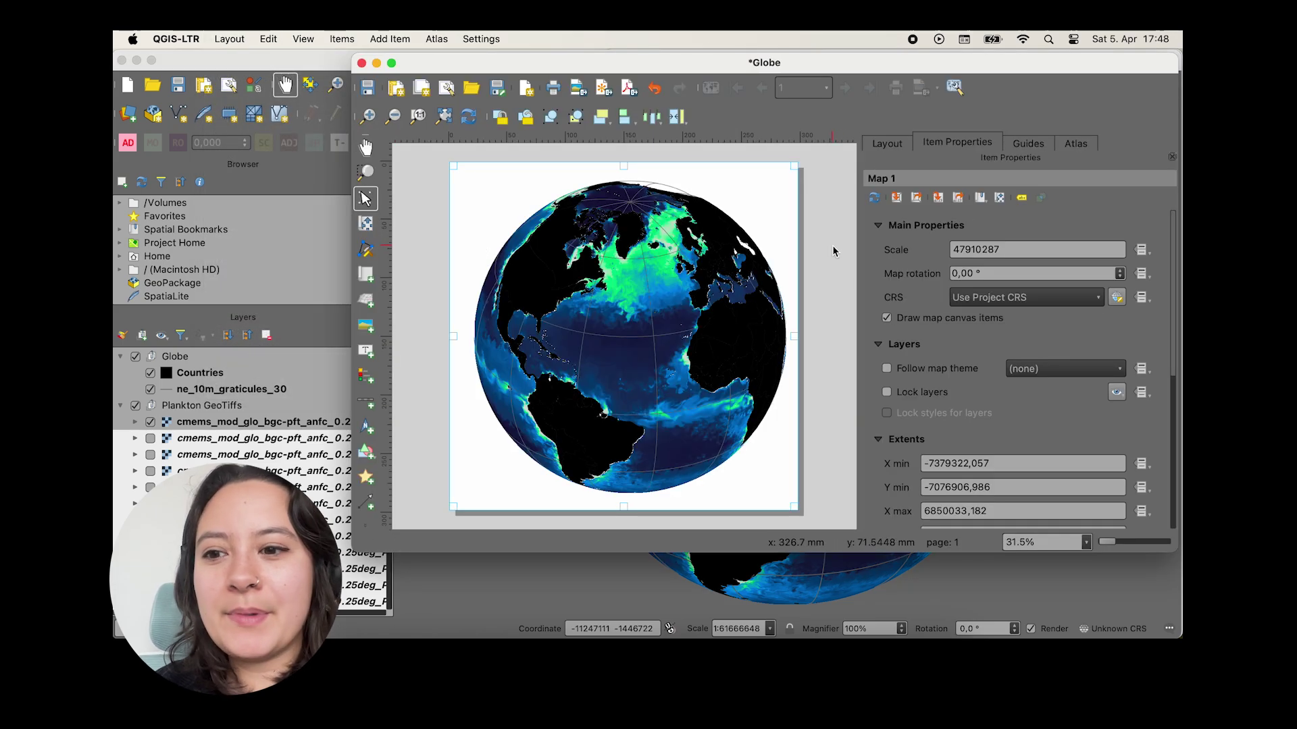
Review the globe map item's properties in the Globe layout and save the layout
{"action": "left_click", "coordinate": [791, 202]}
{"action": "scroll", "coordinate": [932, 386], "scroll_direction": "down", "scroll_amount": 5}
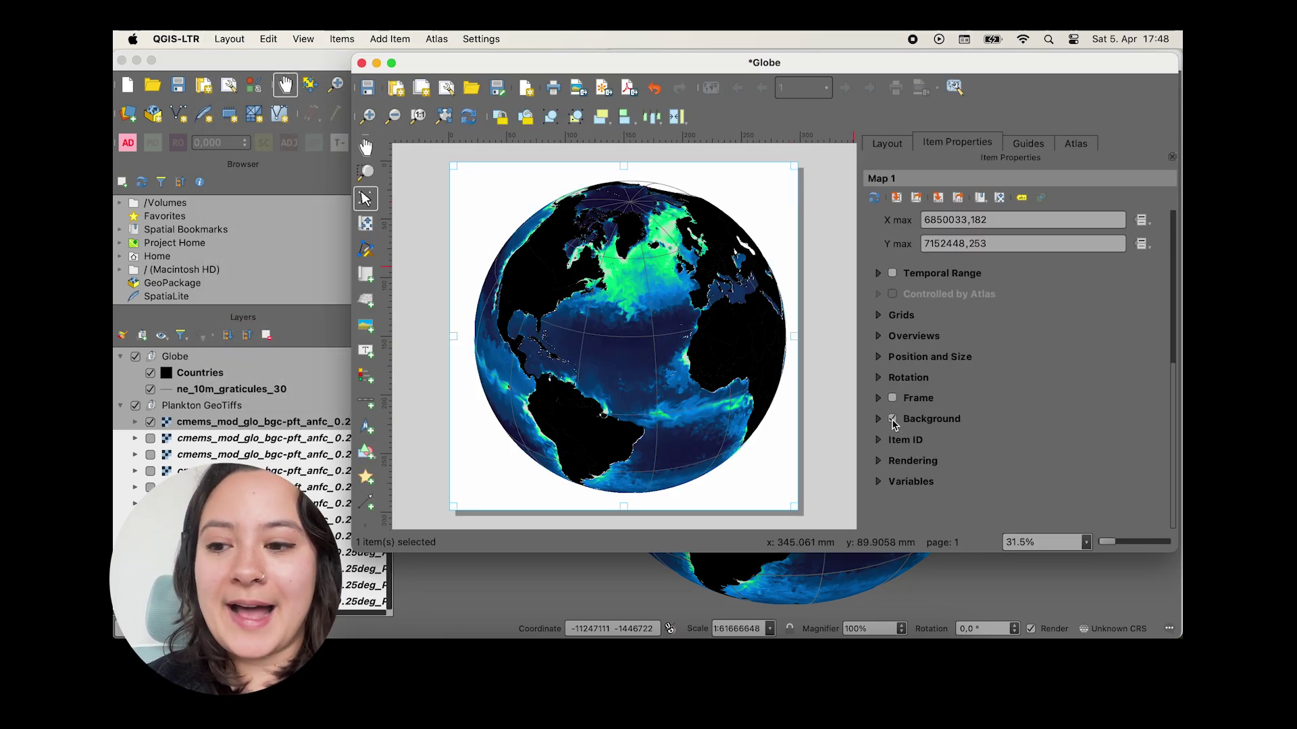
{"action": "scroll", "coordinate": [894, 405], "scroll_direction": "up", "scroll_amount": 5}
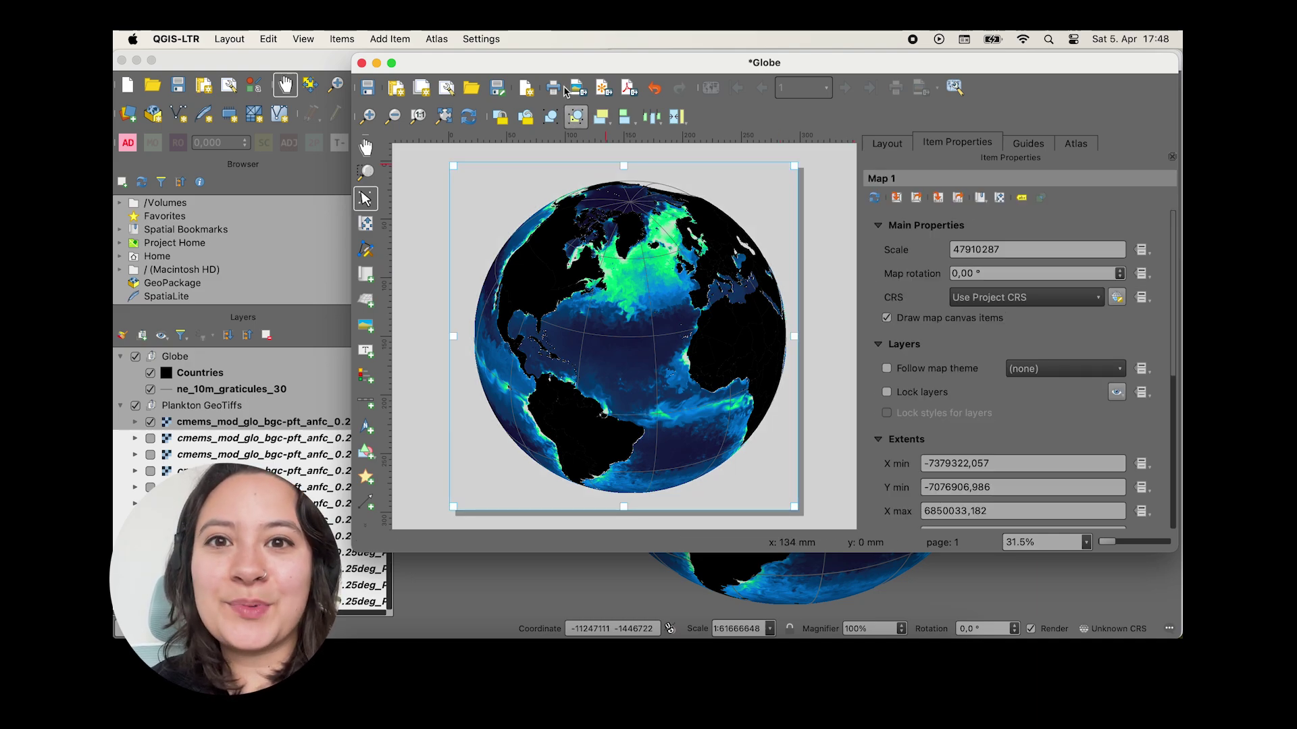
{"action": "left_click", "coordinate": [367, 87]}
Close the Globe print layout and open the QGIS Python Console with its script editor
{"action": "left_click", "coordinate": [362, 64]}
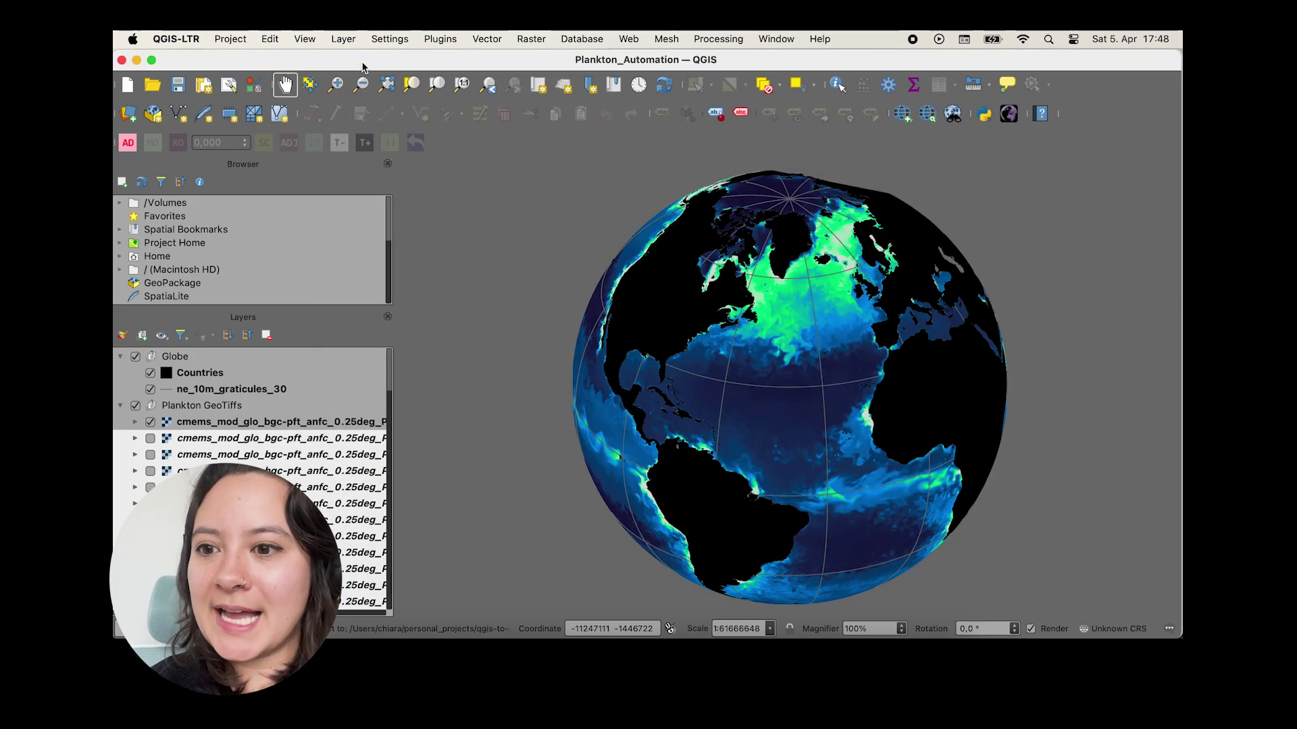
{"action": "left_click", "coordinate": [439, 40]}
{"action": "left_click", "coordinate": [439, 84]}
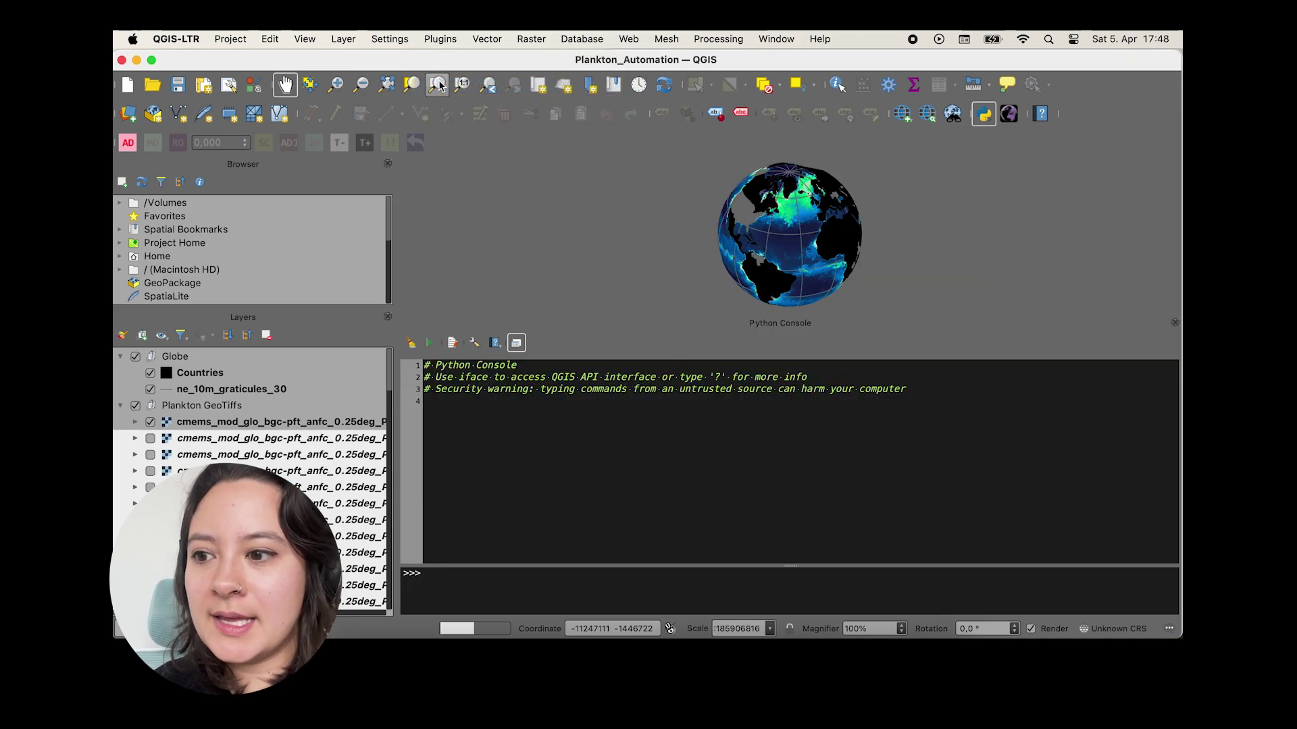
{"action": "left_click", "coordinate": [453, 345]}
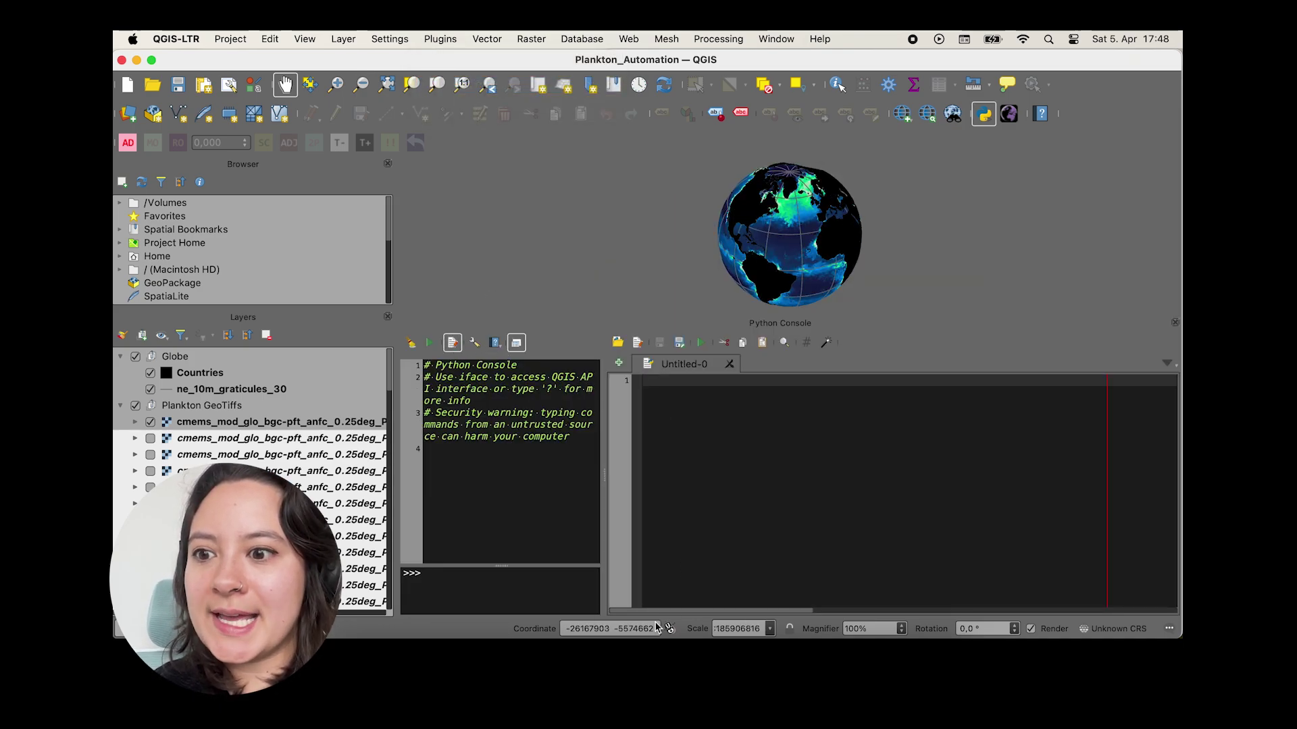
Copy the whole qgis_layout_export.py script from PyCharm into the empty QGIS editor
{"action": "key", "text": "super+Tab"}
{"action": "scroll", "coordinate": [853, 420], "scroll_direction": "down", "scroll_amount": 10}
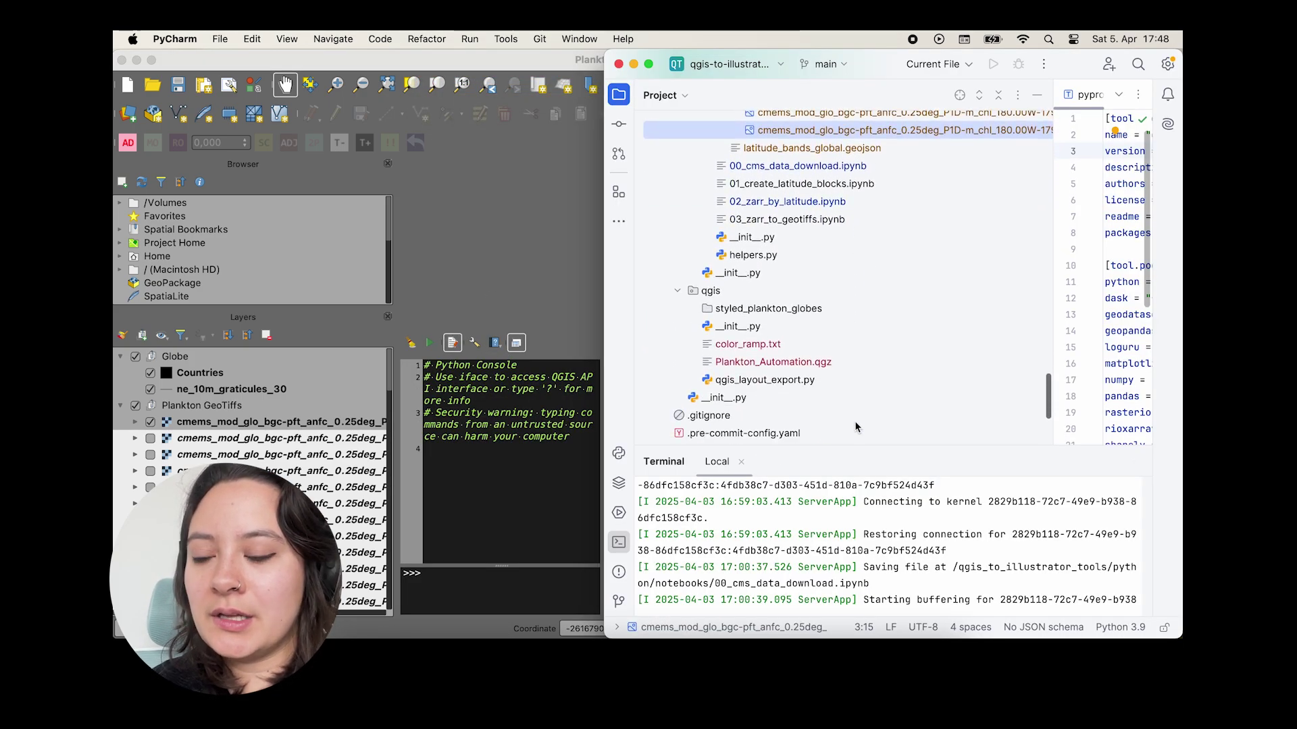
{"action": "double_click", "coordinate": [808, 379]}
{"action": "left_click_drag", "start_coordinate": [1051, 285], "coordinate": [787, 285]}
{"action": "left_click", "coordinate": [878, 282]}
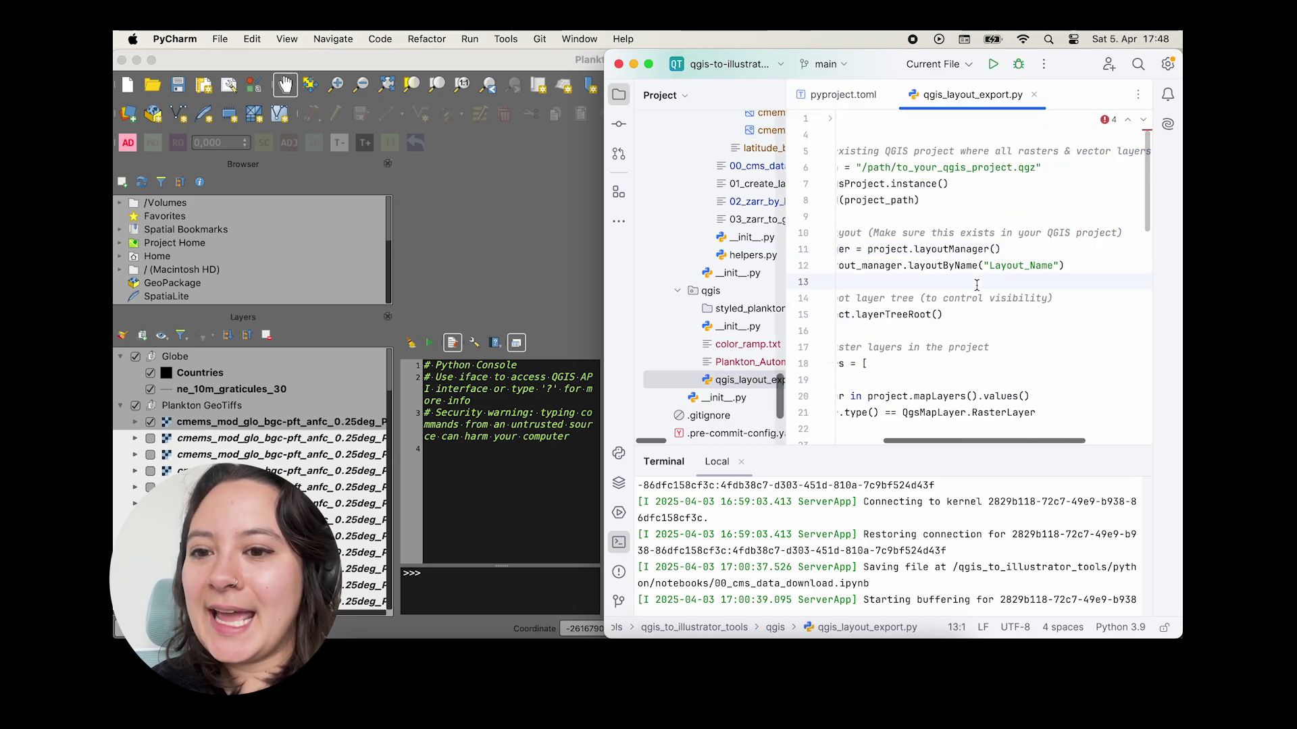
{"action": "key", "text": "super+a"}
{"action": "key", "text": "super+c"}
{"action": "key", "text": "super+Tab"}
{"action": "key", "text": "super+v"}
Replace the placeholder project path with Plankton_Automation.qgz's absolute path
{"action": "scroll", "coordinate": [759, 435], "scroll_direction": "up", "scroll_amount": 15}
{"action": "double_click", "coordinate": [827, 439]}
{"action": "key", "text": "super+Tab"}
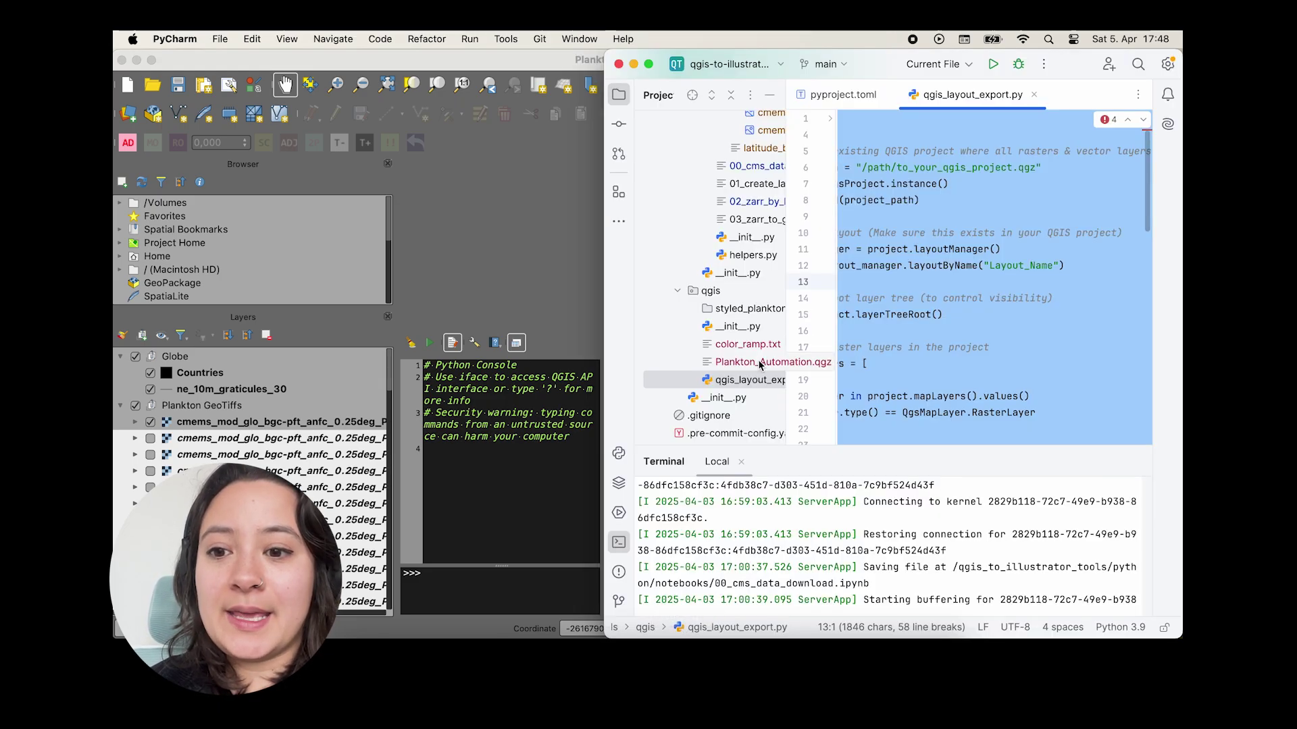
{"action": "right_click", "coordinate": [758, 361]}
{"action": "left_click", "coordinate": [837, 257]}
{"action": "left_click", "coordinate": [656, 409]}
{"action": "key", "text": "super+Tab"}
{"action": "key", "text": "super+v"}
Set the script's Layout_Name to Globe
{"action": "scroll", "coordinate": [792, 474], "scroll_direction": "right", "scroll_amount": 5}
{"action": "scroll", "coordinate": [792, 474], "scroll_direction": "left", "scroll_amount": 3}
{"action": "double_click", "coordinate": [801, 511]}
{"action": "left_click", "coordinate": [233, 41]}
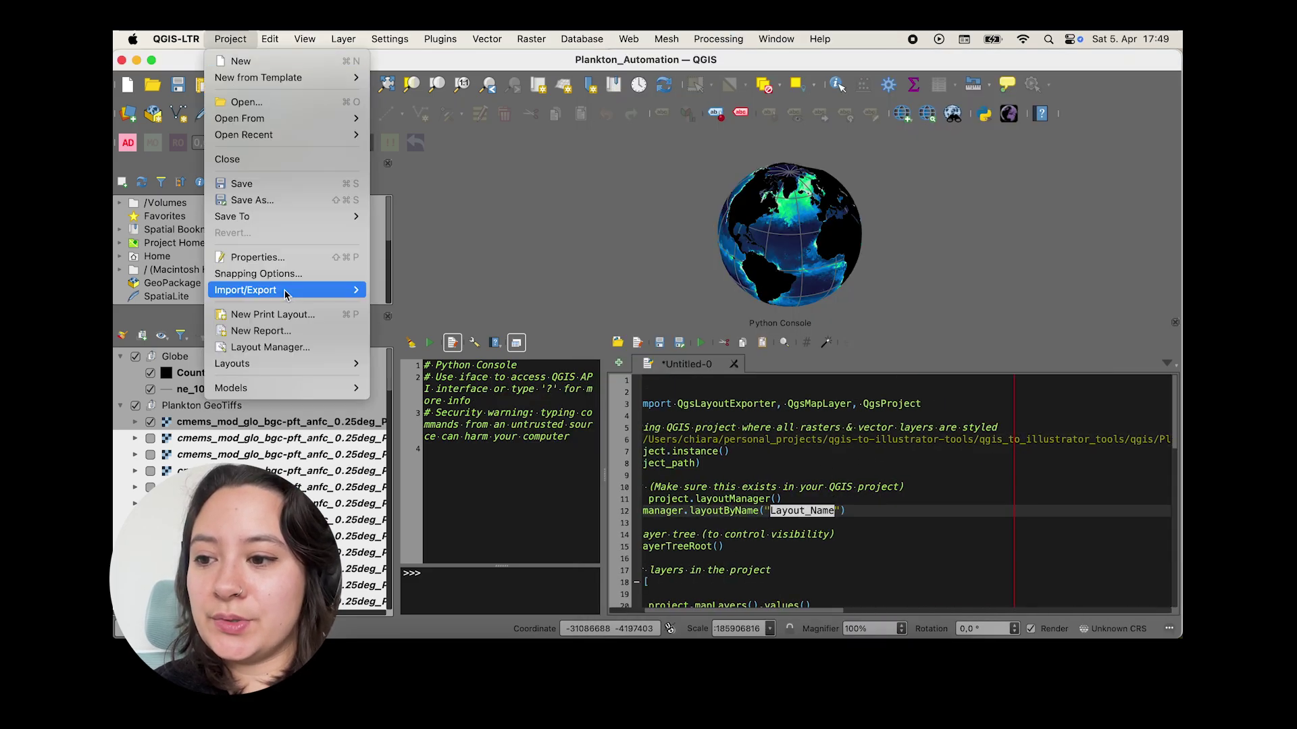
{"action": "mouse_move", "coordinate": [232, 363]}
{"action": "left_click", "coordinate": [799, 511]}
{"action": "type", "text": "Globe"}
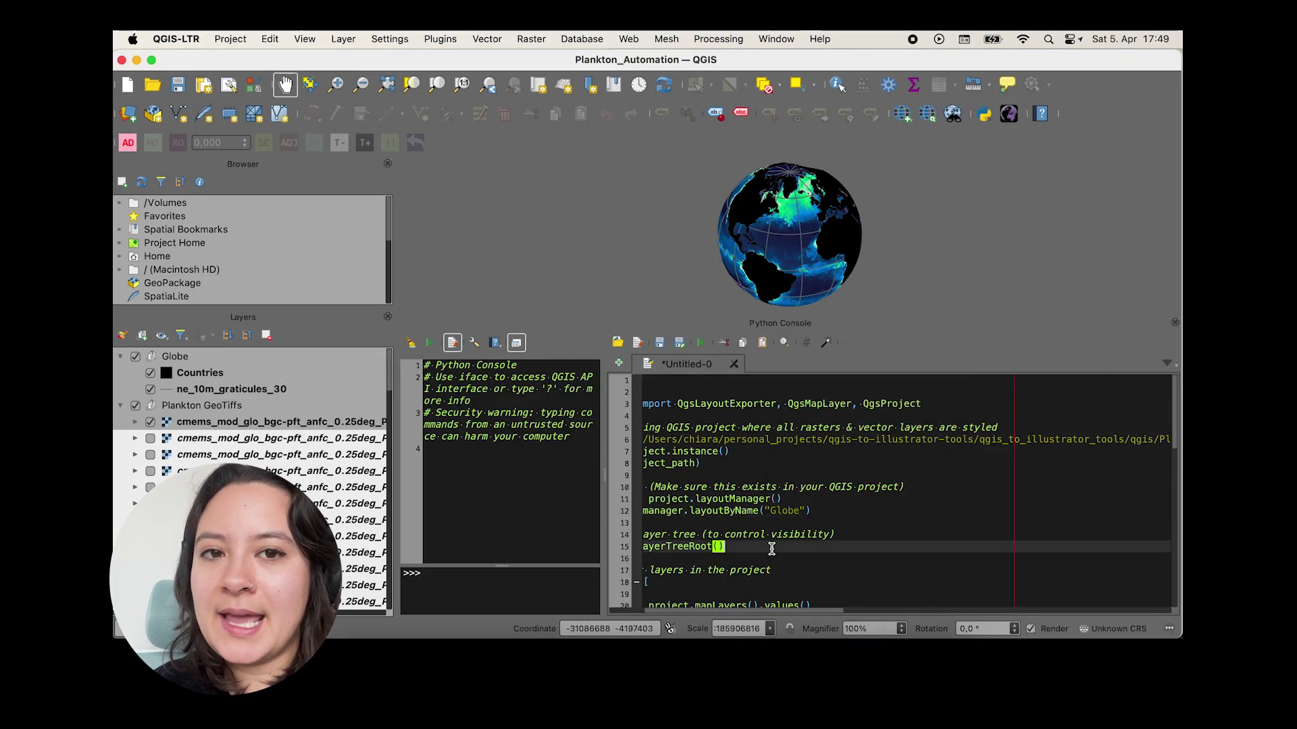
Set the output directory to the styled_plankton_globes folder's absolute path
{"action": "scroll", "coordinate": [772, 541], "scroll_direction": "down", "scroll_amount": 7}
{"action": "scroll", "coordinate": [772, 549], "scroll_direction": "left", "scroll_amount": 3}
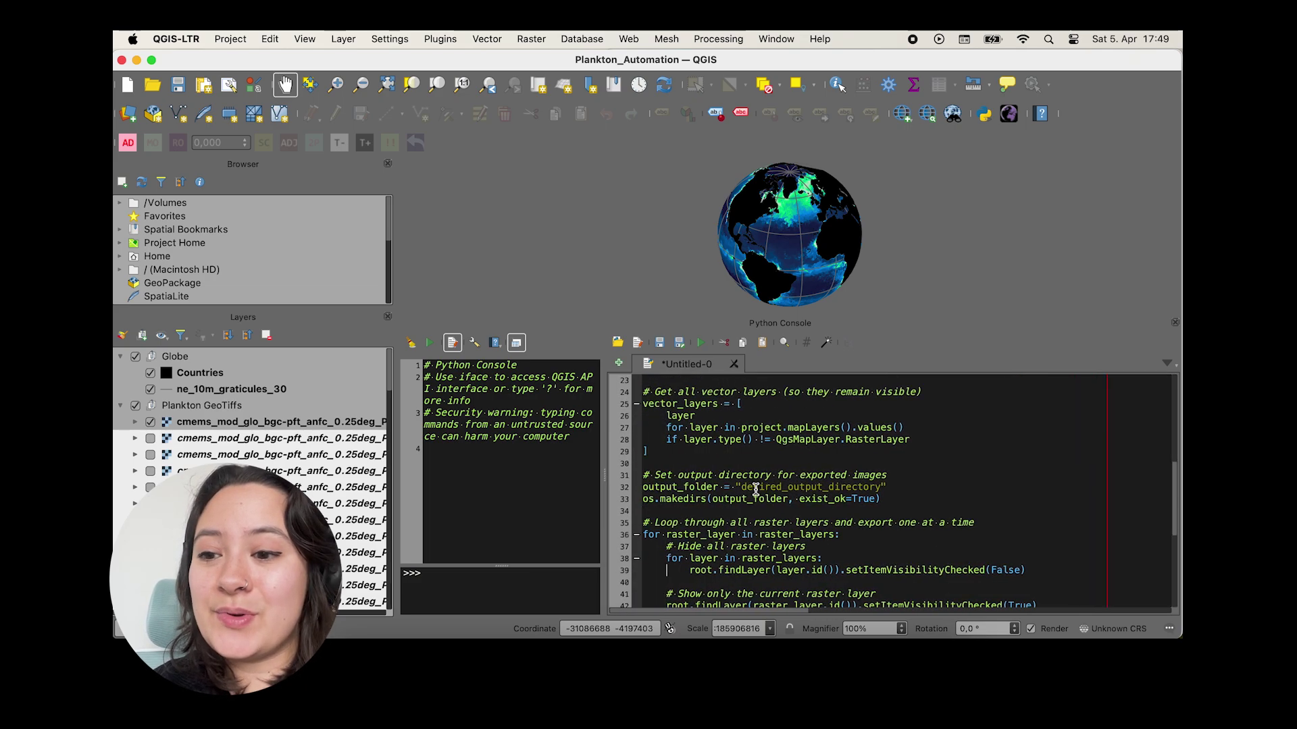
{"action": "double_click", "coordinate": [787, 487]}
{"action": "left_click", "coordinate": [670, 630]}
{"action": "left_click", "coordinate": [743, 310]}
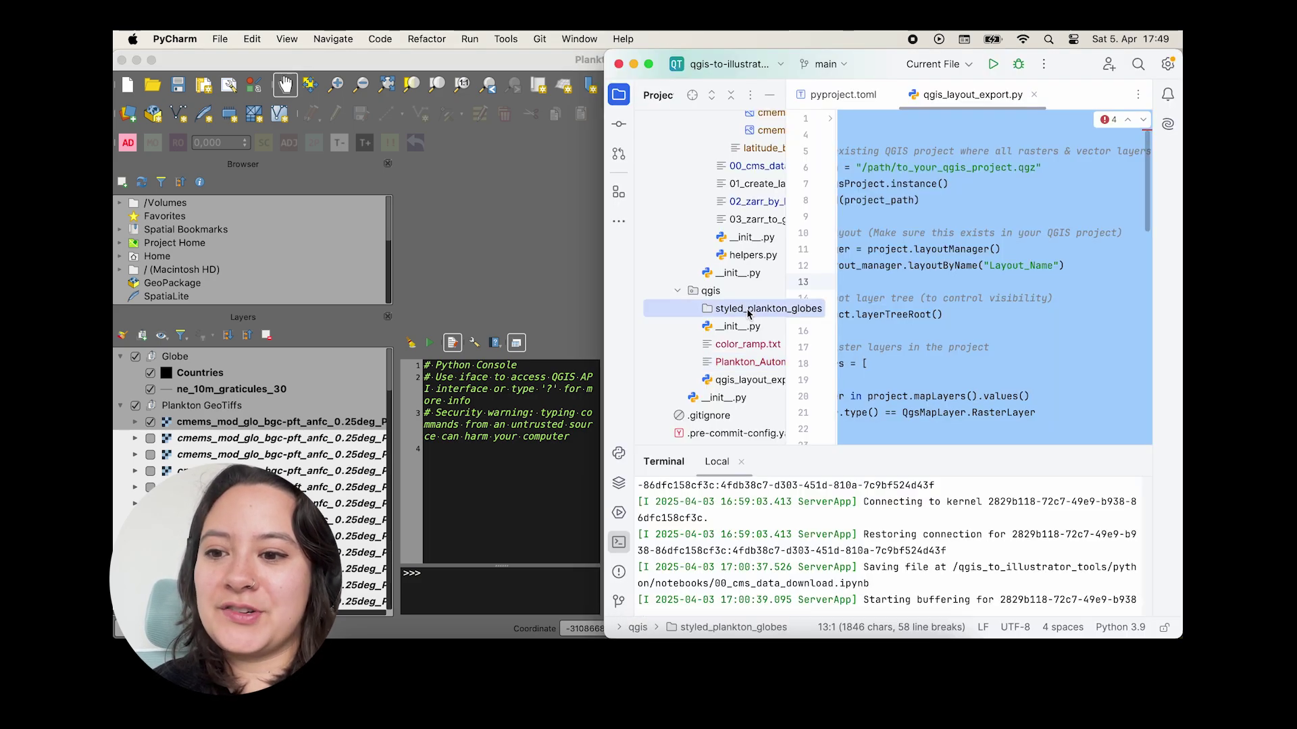
{"action": "right_click", "coordinate": [743, 309]}
{"action": "left_click", "coordinate": [857, 223]}
{"action": "key", "text": "Return"}
{"action": "key", "text": "super+Tab"}
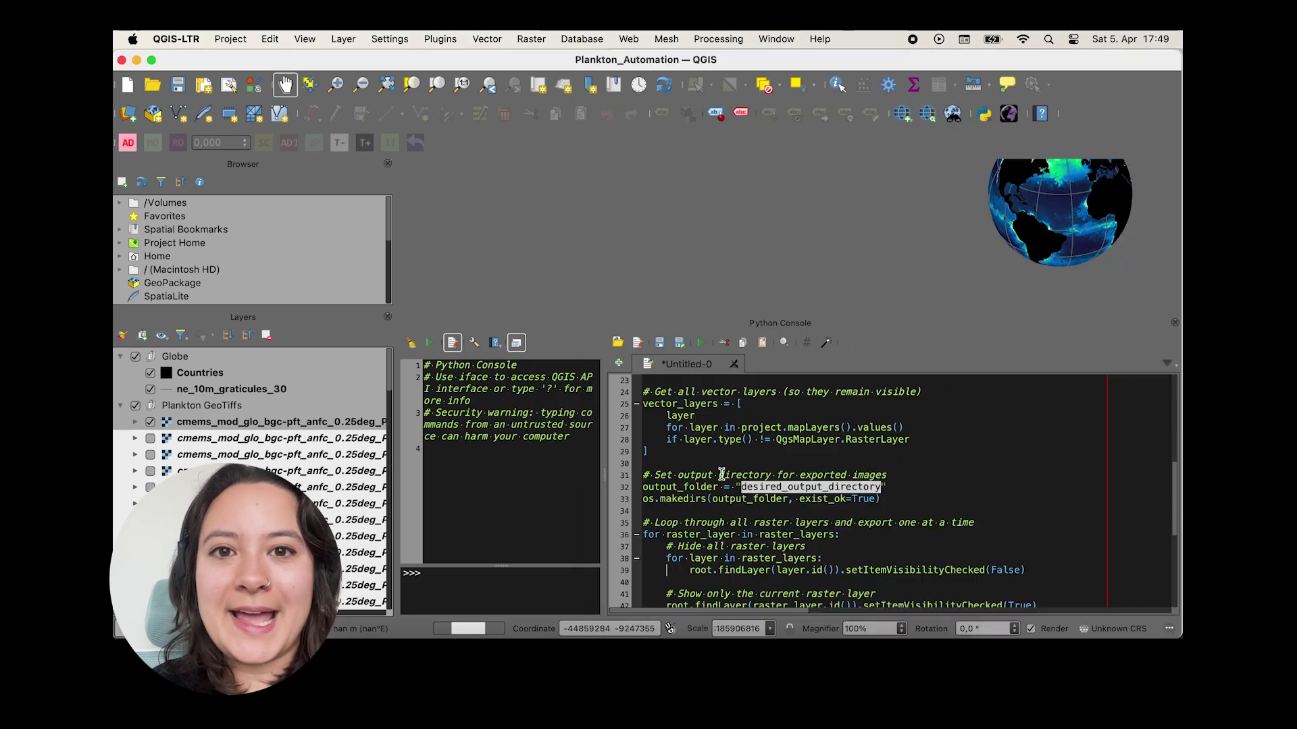
{"action": "key", "text": "super+v"}
Run the layout export script
{"action": "scroll", "coordinate": [788, 487], "scroll_direction": "left", "scroll_amount": 3}
{"action": "scroll", "coordinate": [788, 488], "scroll_direction": "up", "scroll_amount": 8}
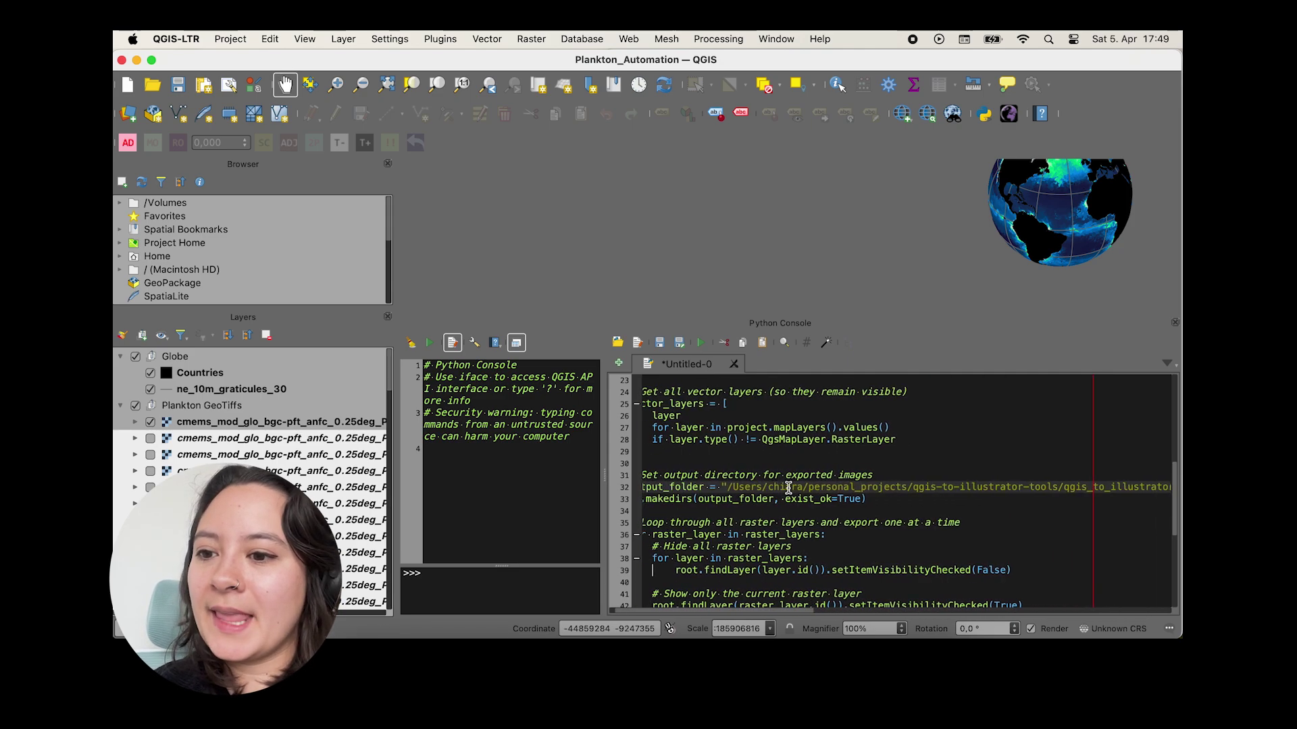
{"action": "left_click", "coordinate": [701, 344]}
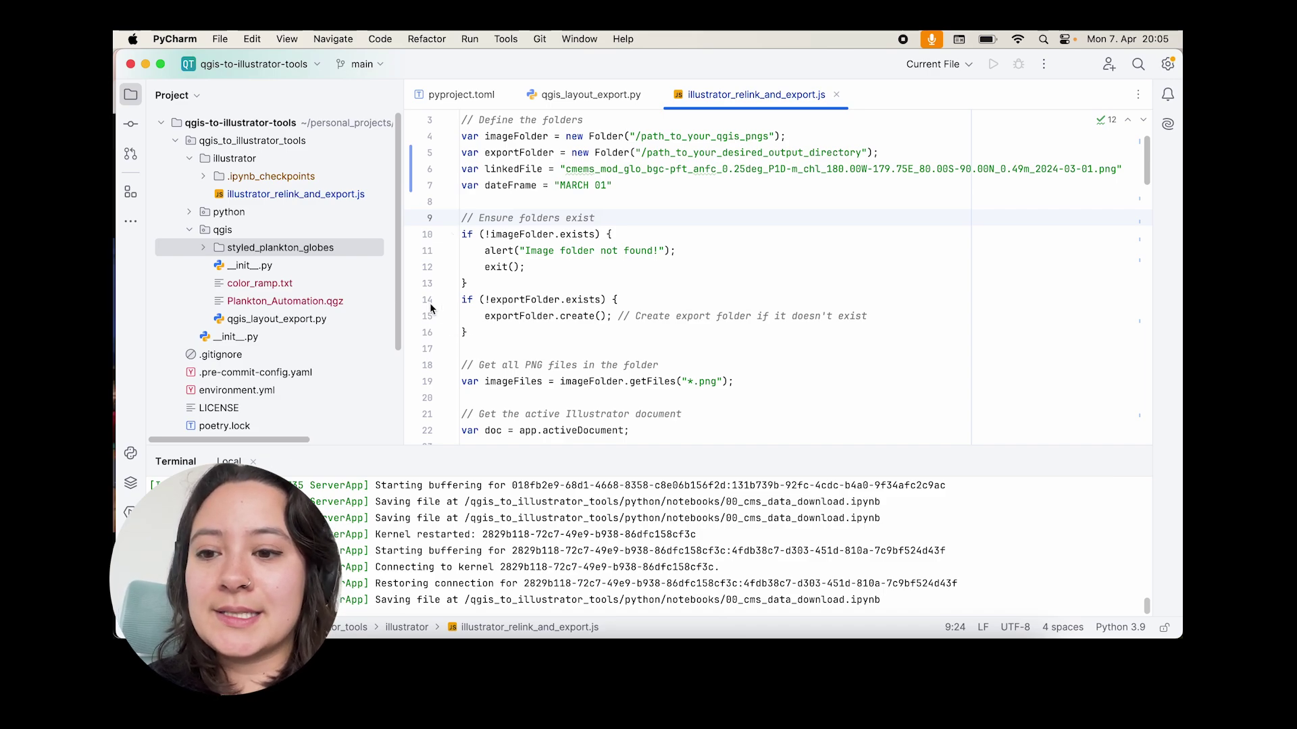
Replace the imageFolder placeholder with the styled_plankton_globes folder's absolute path
{"action": "right_click", "coordinate": [364, 252]}
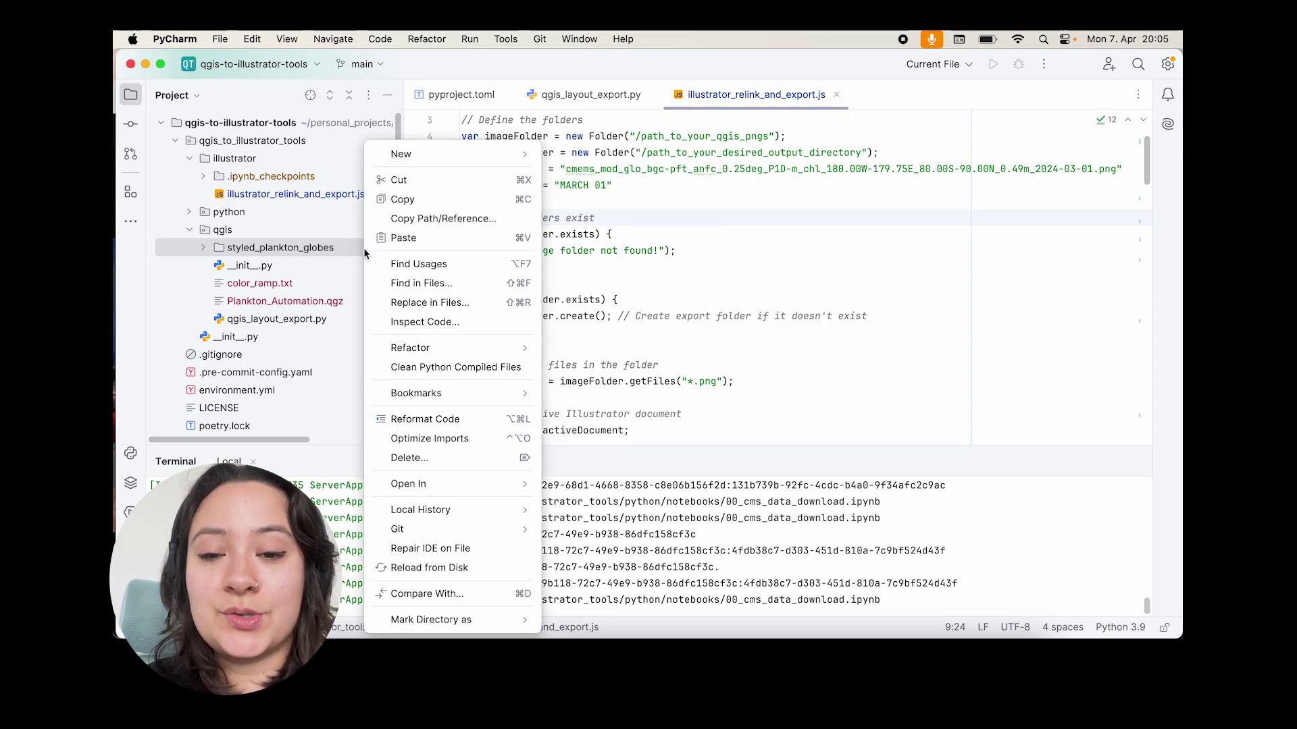
{"action": "left_click", "coordinate": [460, 218]}
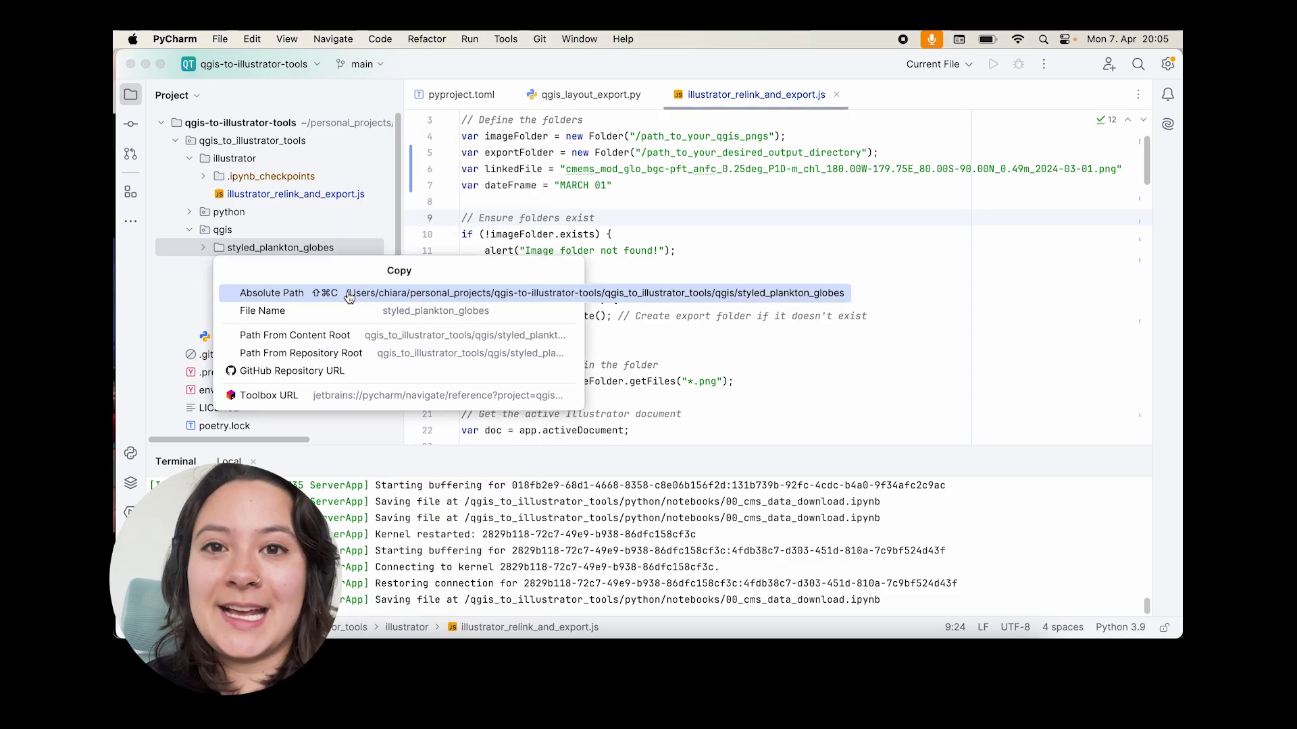
{"action": "left_click", "coordinate": [473, 292]}
{"action": "left_click_drag", "start_coordinate": [769, 135], "coordinate": [634, 136]}
{"action": "key", "text": "cmd+v"}
{"action": "scroll", "coordinate": [679, 213], "scroll_direction": "left", "scroll_amount": 10}
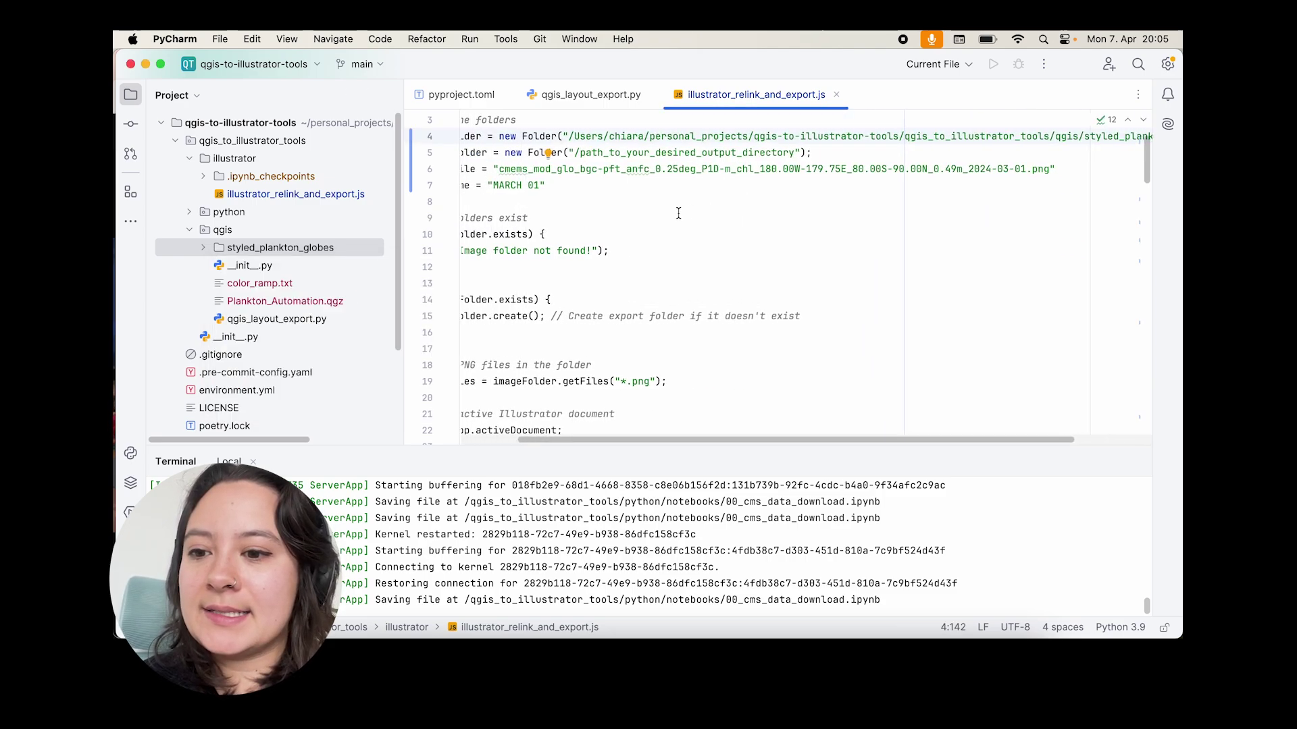
Create a styled_plankton_globes_illustrator folder inside the illustrator folder
{"action": "right_click", "coordinate": [273, 160]}
{"action": "mouse_move", "coordinate": [304, 154]}
{"action": "left_click", "coordinate": [457, 195]}
{"action": "type", "text": "styl"}
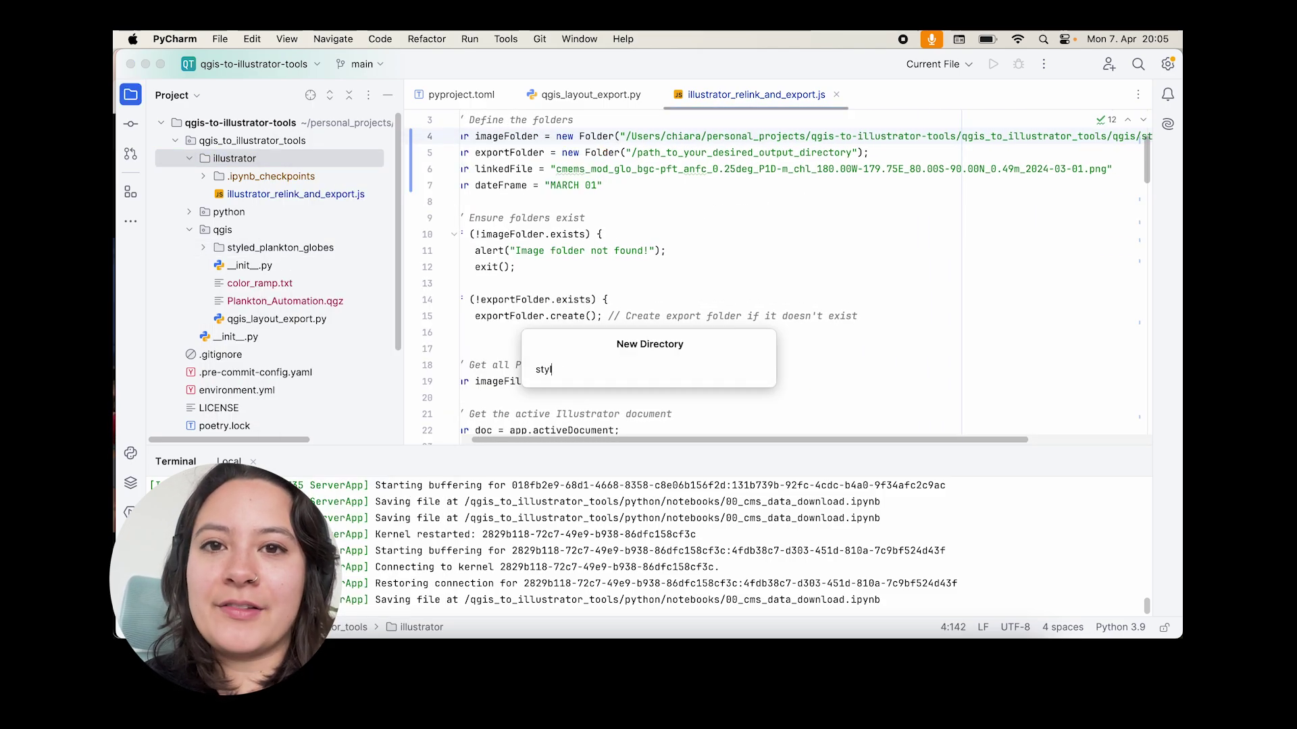
{"action": "type", "text": "ed_plankton_globes_illustrator"}
{"action": "key", "text": "Return"}
Set exportFolder to the new styled_plankton_globes_illustrator folder's absolute path
{"action": "right_click", "coordinate": [375, 195]}
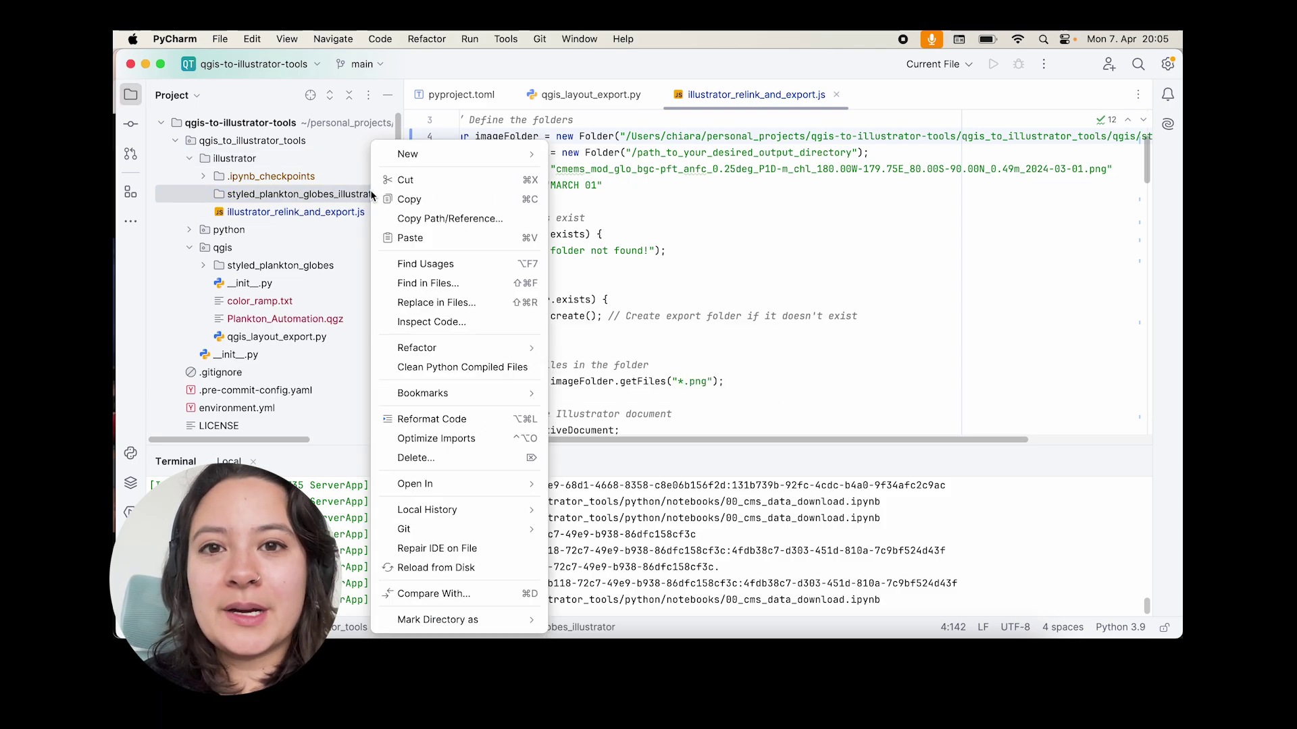
{"action": "left_click", "coordinate": [419, 217]}
{"action": "left_click", "coordinate": [405, 238]}
{"action": "left_click_drag", "start_coordinate": [851, 153], "coordinate": [633, 153]}
{"action": "key", "text": "BackSpace"}
{"action": "type", "text": "/Users/chiara/personal_projects/qgis-to-illustrator-tools/qgis_to_illustrator_tools/illustrator/styled_plankton_globes_illustrator"}
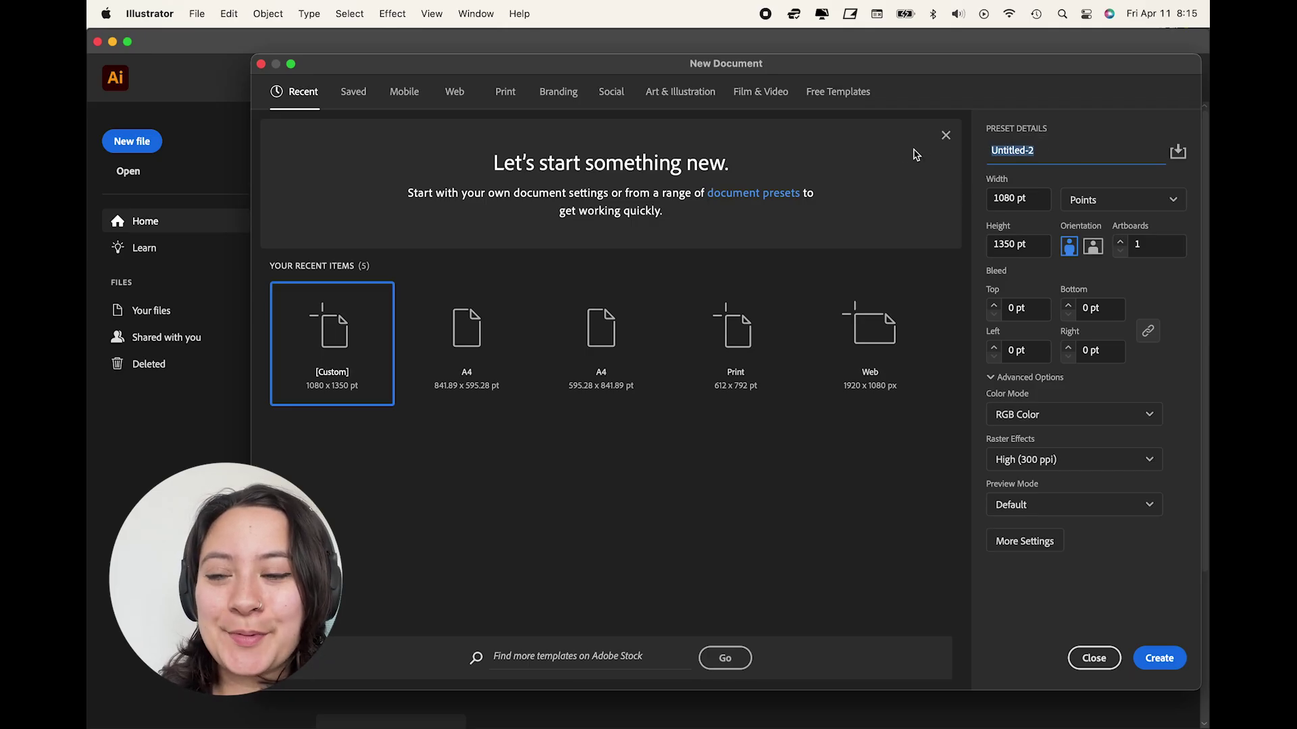
Create the 1080 × 1350 pt RGB document Plankton_Insta_Layout and draw a rectangle covering the artboard
{"action": "type", "text": "Plankton_Insta_Layout"}
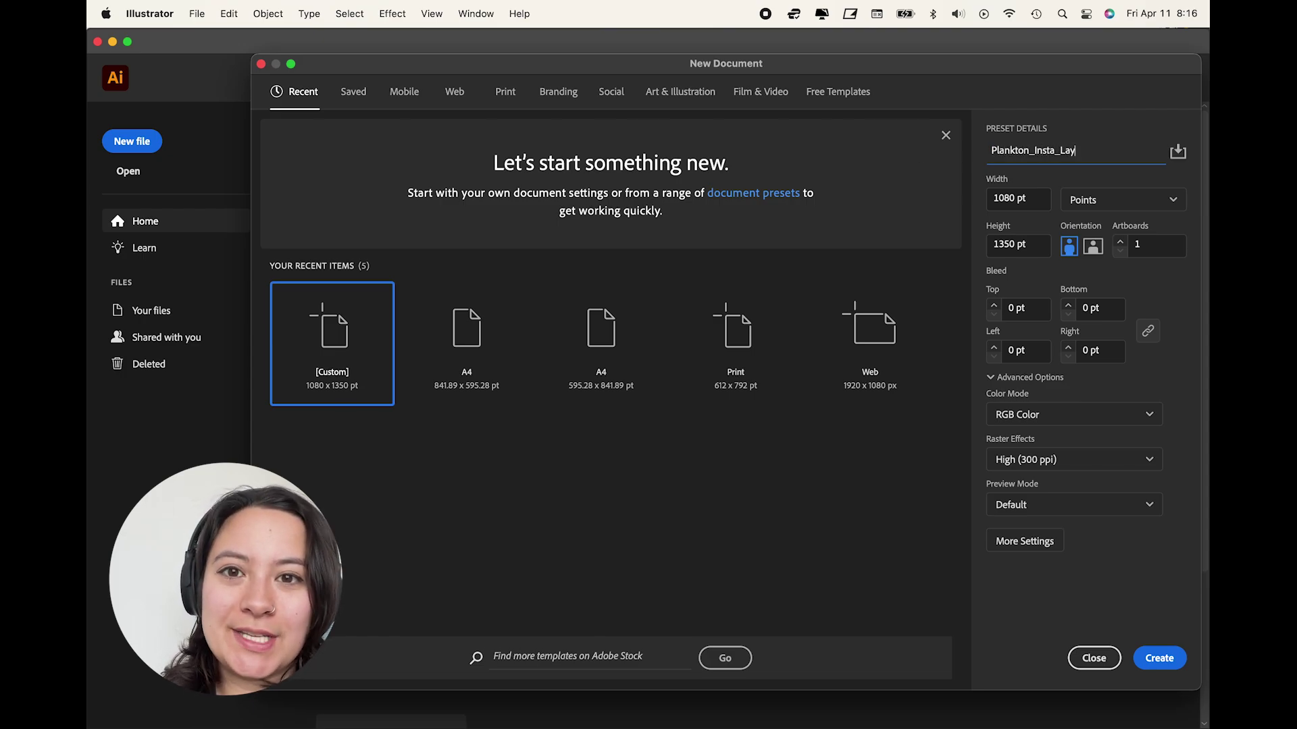
{"action": "left_click", "coordinate": [1041, 252]}
{"action": "left_click", "coordinate": [1047, 414]}
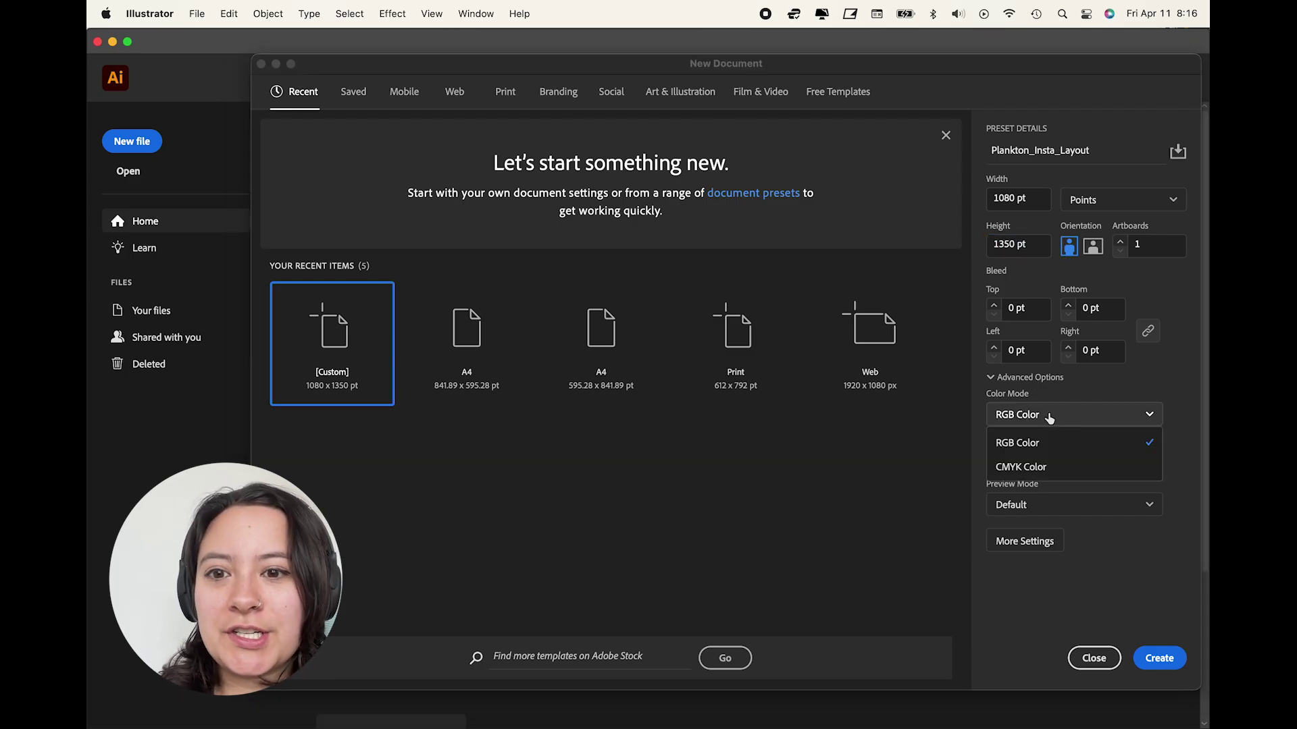
{"action": "left_click", "coordinate": [1048, 414]}
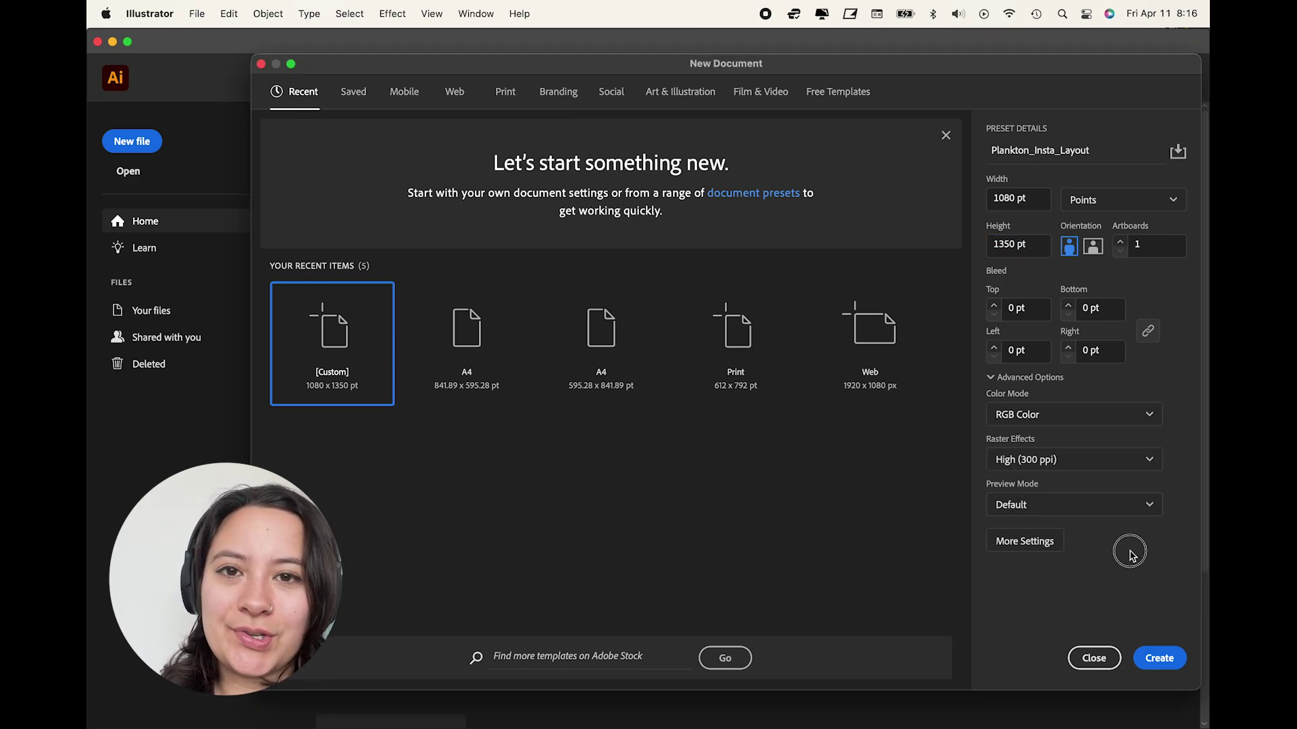
{"action": "left_click", "coordinate": [1159, 658]}
{"action": "left_click_drag", "start_coordinate": [372, 97], "coordinate": [832, 577]}
Move and shrink the star image, then lower its opacity to 40%
{"action": "double_click", "coordinate": [98, 426]}
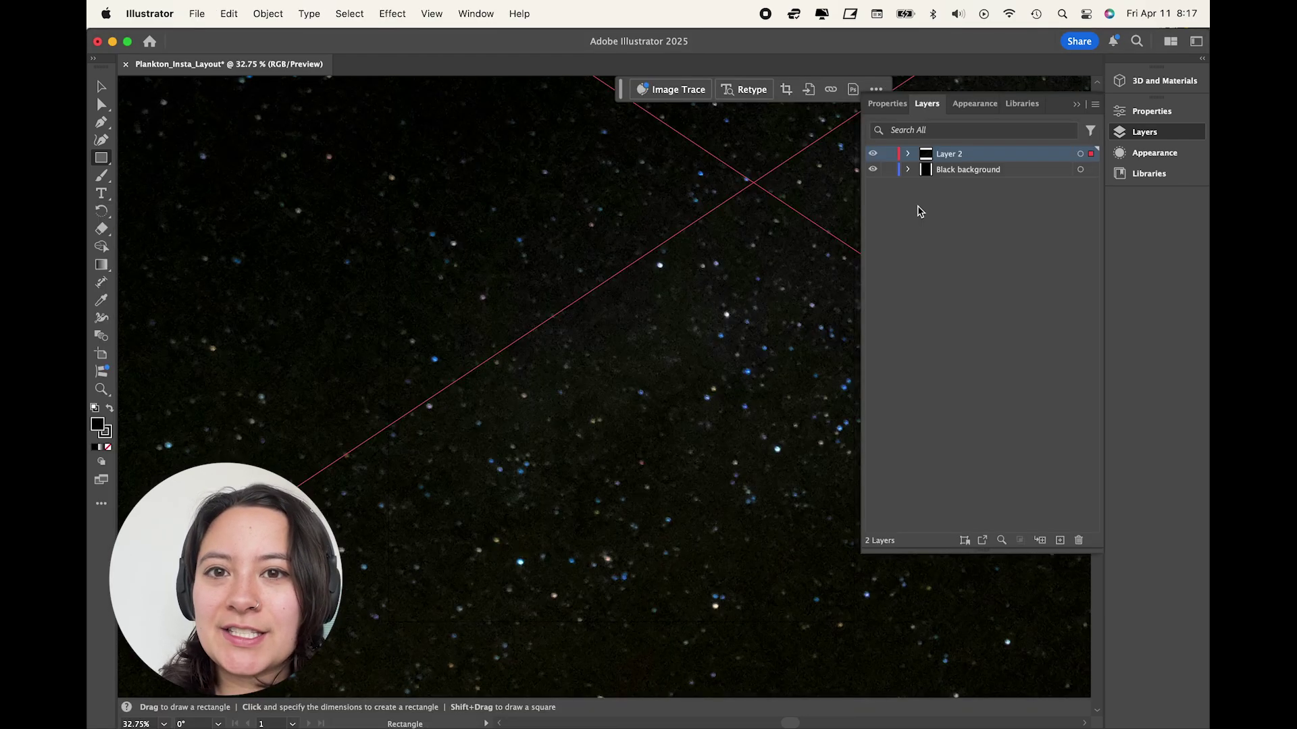
{"action": "scroll", "coordinate": [533, 321], "scroll_direction": "down", "scroll_amount": 10}
{"action": "left_click", "coordinate": [100, 87]}
{"action": "left_click_drag", "start_coordinate": [547, 354], "coordinate": [570, 206]}
{"action": "left_click_drag", "start_coordinate": [744, 107], "coordinate": [607, 159]}
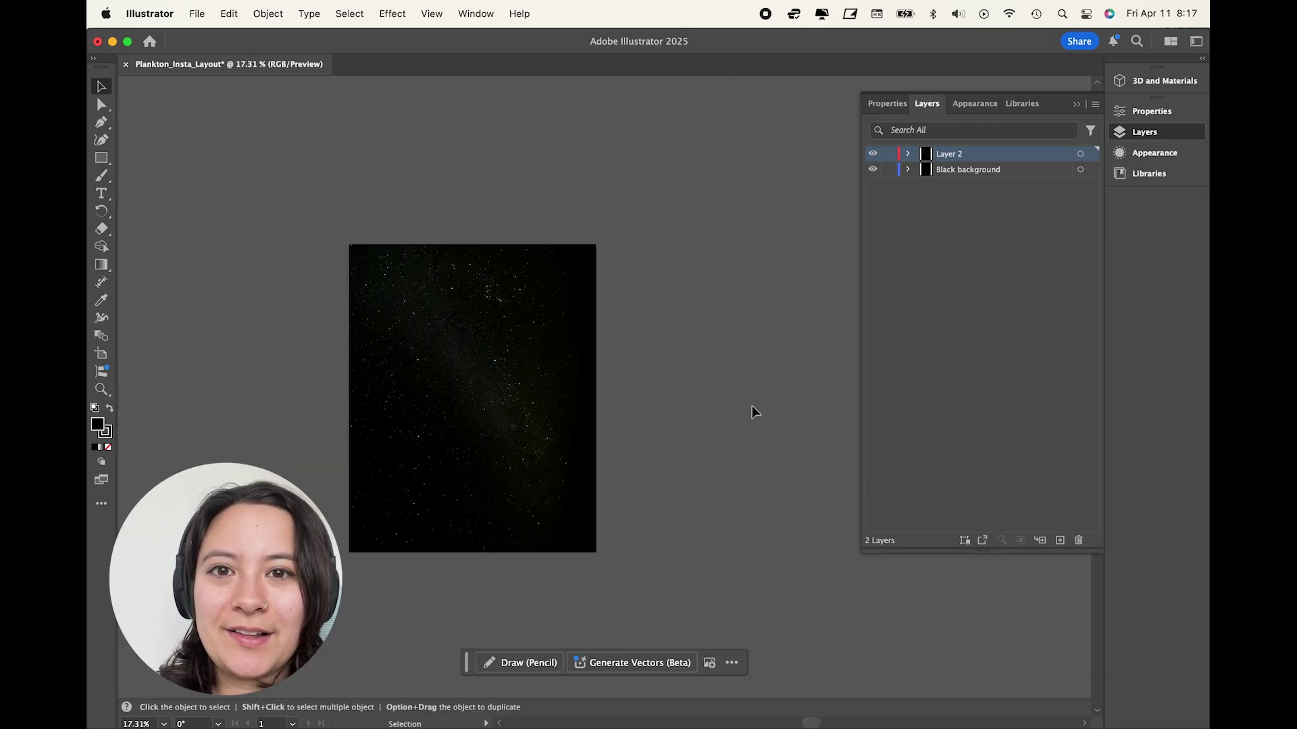
{"action": "left_click", "coordinate": [918, 168]}
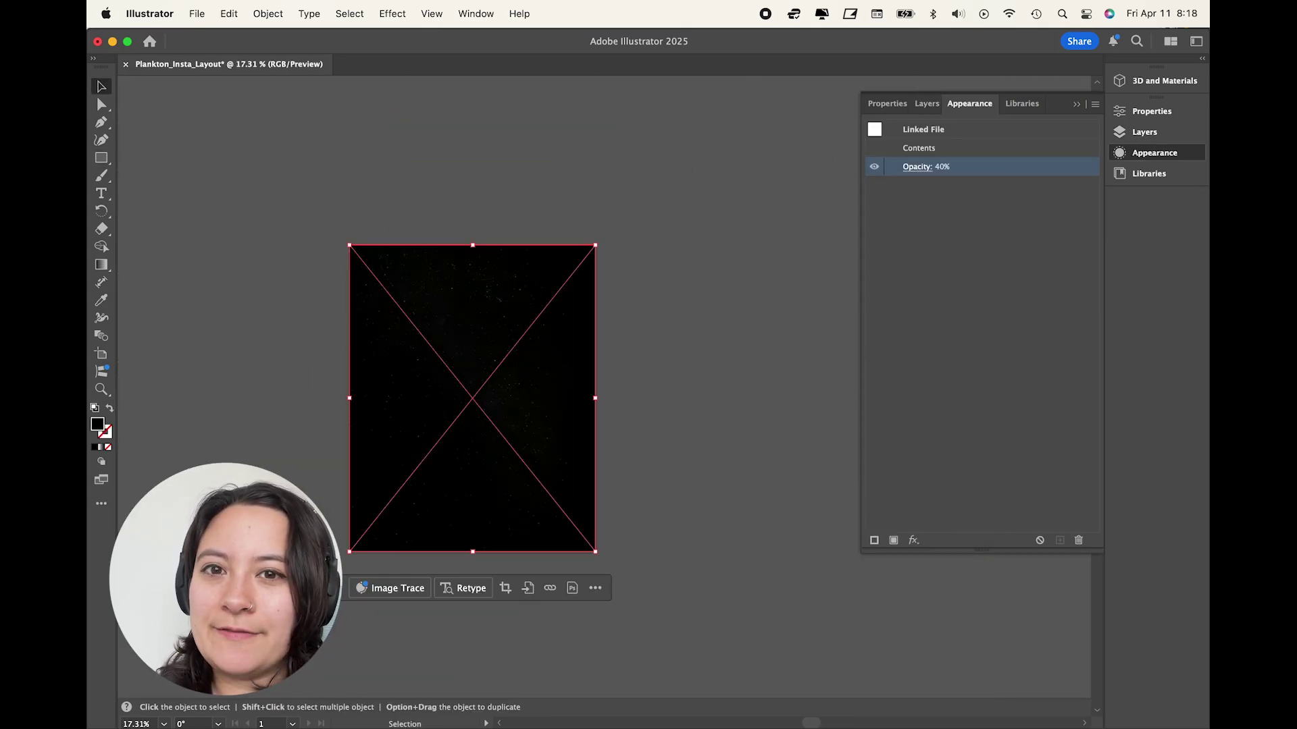
{"action": "left_click", "coordinate": [701, 335]}
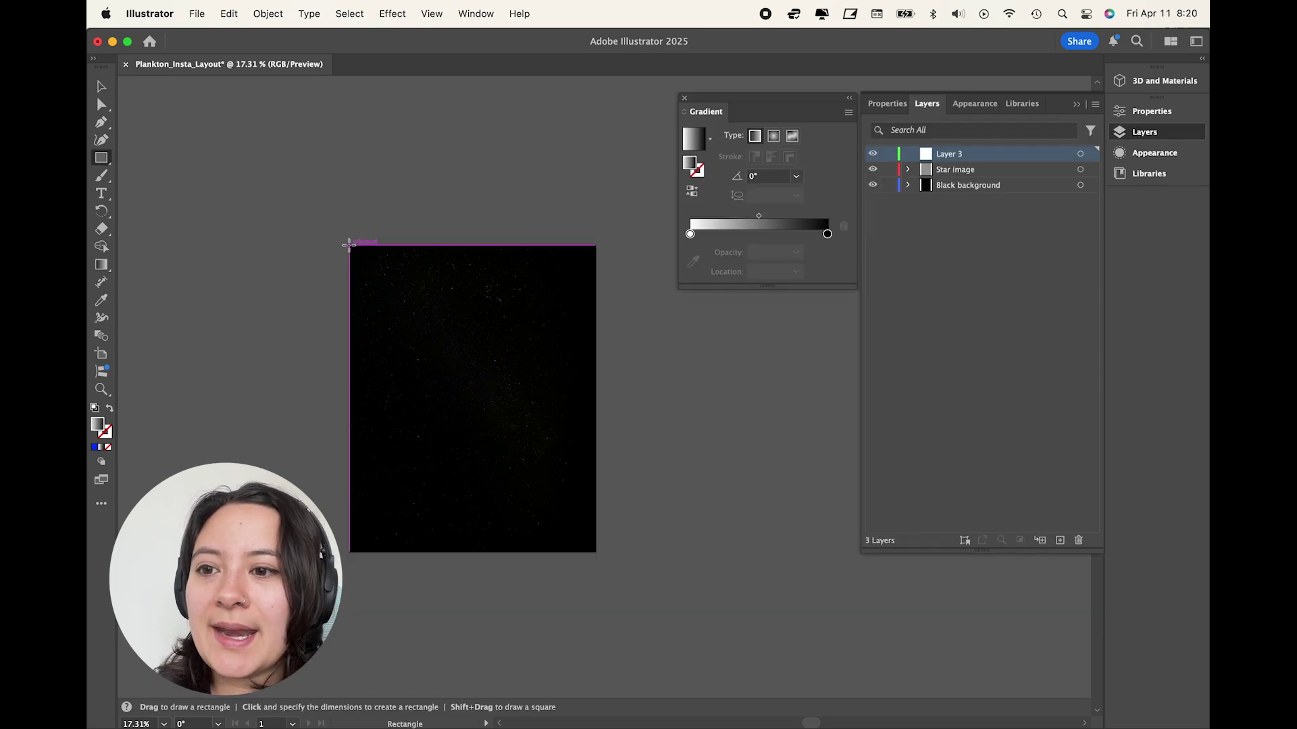
Draw a gradient rectangle over the artboard with a blue end stop and a fully transparent white stop
{"action": "left_click_drag", "start_coordinate": [350, 245], "coordinate": [595, 552]}
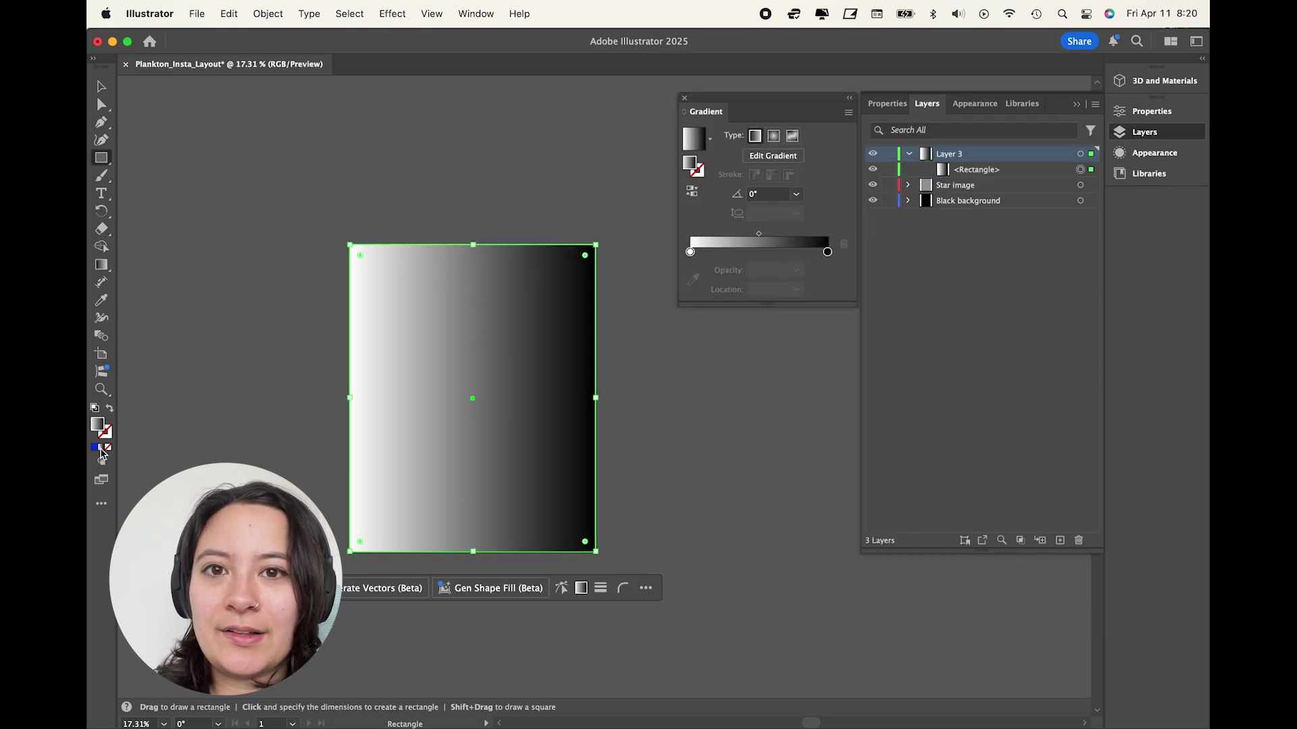
{"action": "double_click", "coordinate": [827, 251]}
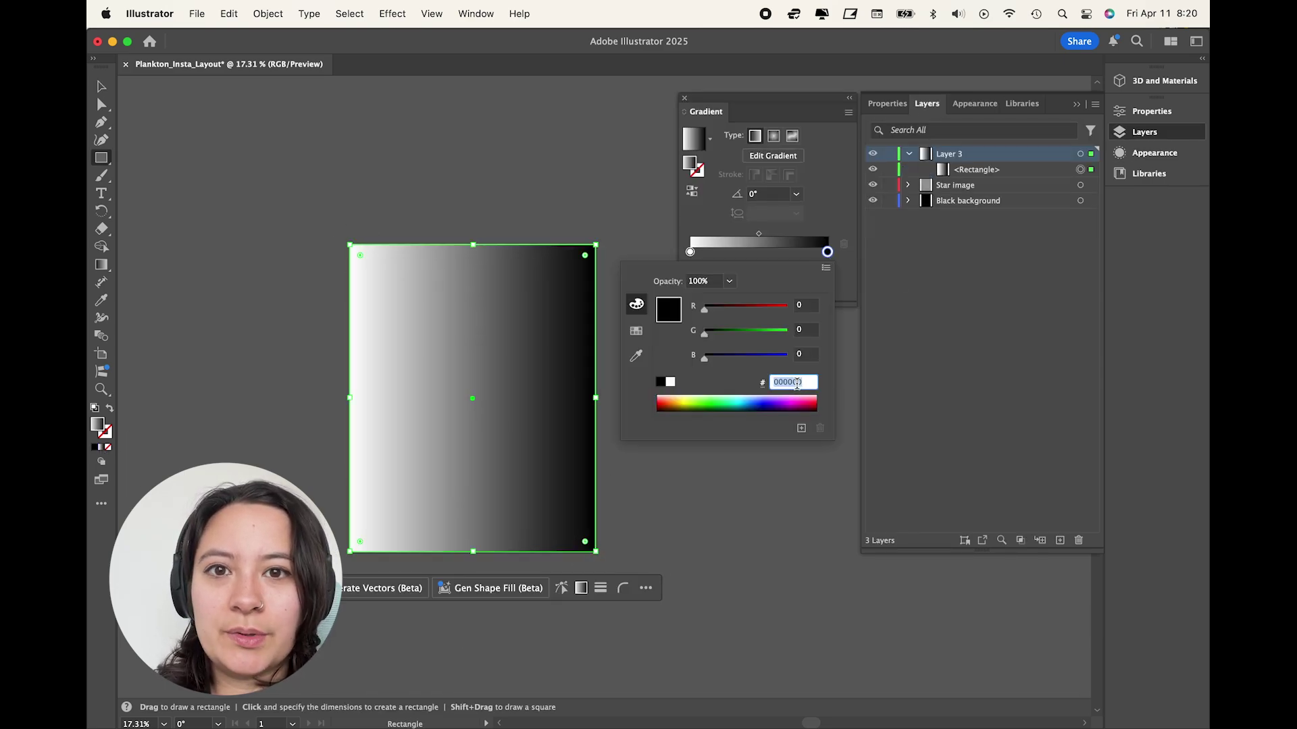
{"action": "key", "text": "super+v"}
{"action": "key", "text": "Return"}
{"action": "double_click", "coordinate": [690, 253]}
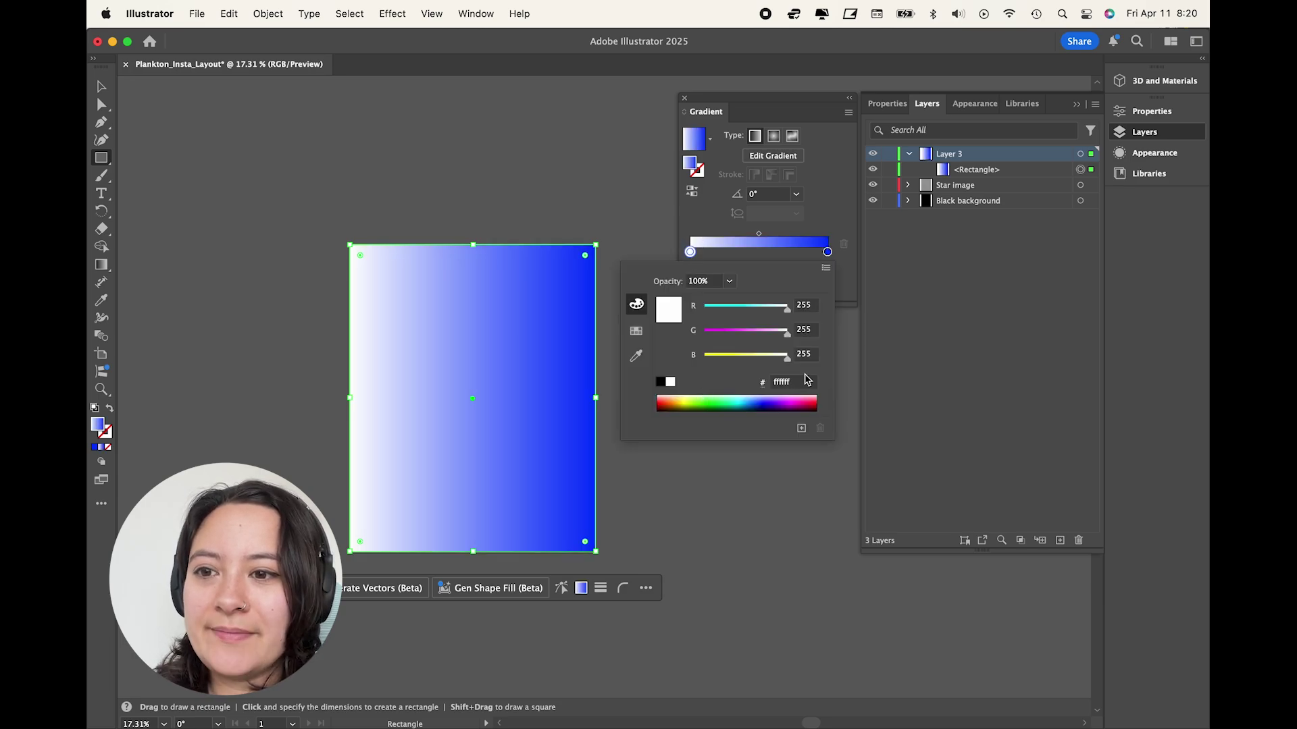
{"action": "left_click", "coordinate": [729, 281]}
{"action": "left_click", "coordinate": [738, 302]}
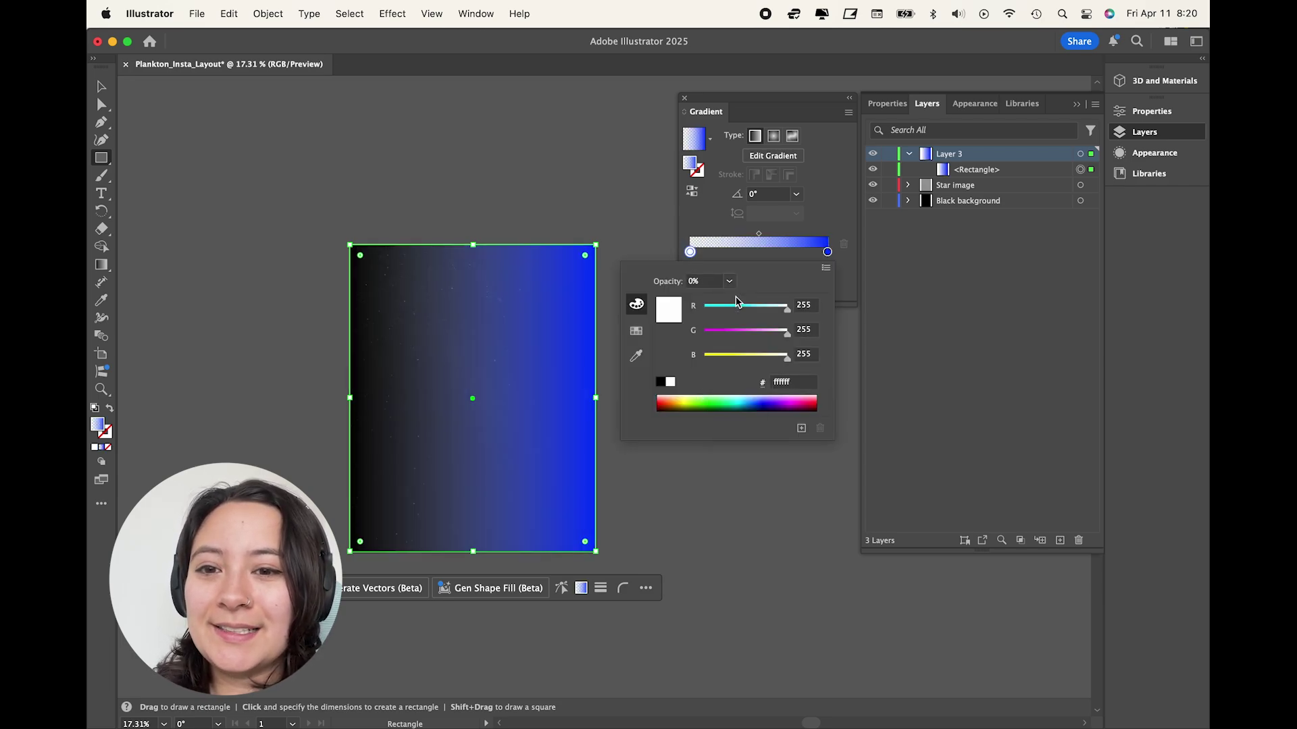
Set the gradient angle to -90° so it runs vertically, and add a new layer
{"action": "left_click", "coordinate": [770, 194]}
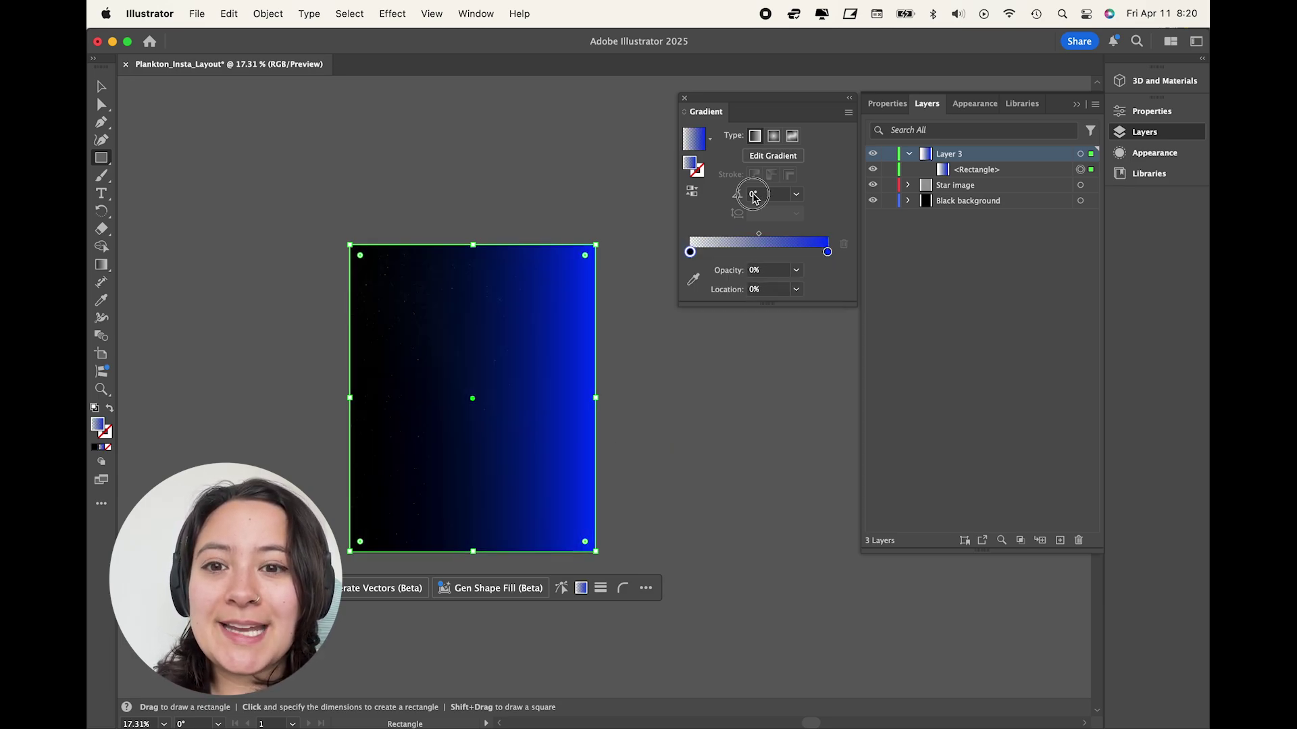
{"action": "type", "text": "-90"}
{"action": "key", "text": "Return"}
{"action": "left_click", "coordinate": [770, 169]}
{"action": "left_click", "coordinate": [330, 342]}
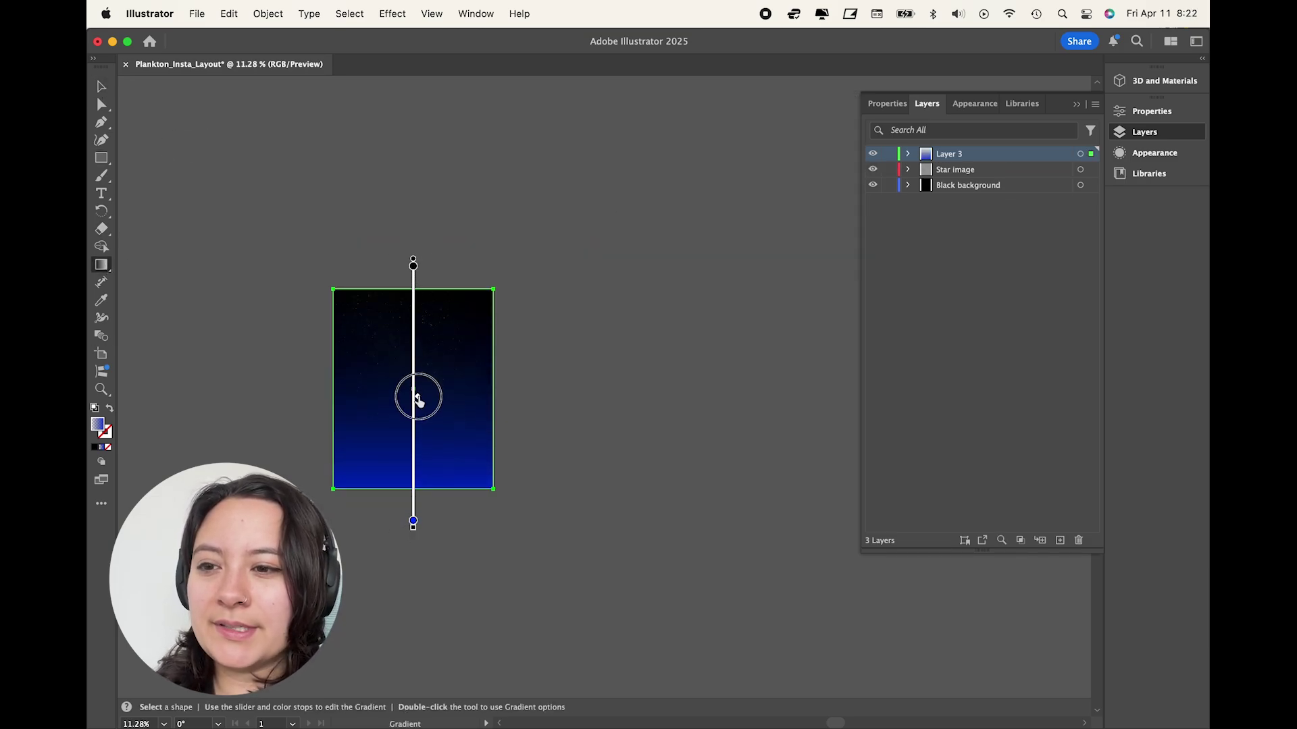
{"action": "key", "text": "v"}
{"action": "left_click", "coordinate": [226, 241]}
{"action": "scroll", "coordinate": [442, 416], "scroll_direction": "up", "scroll_amount": 5}
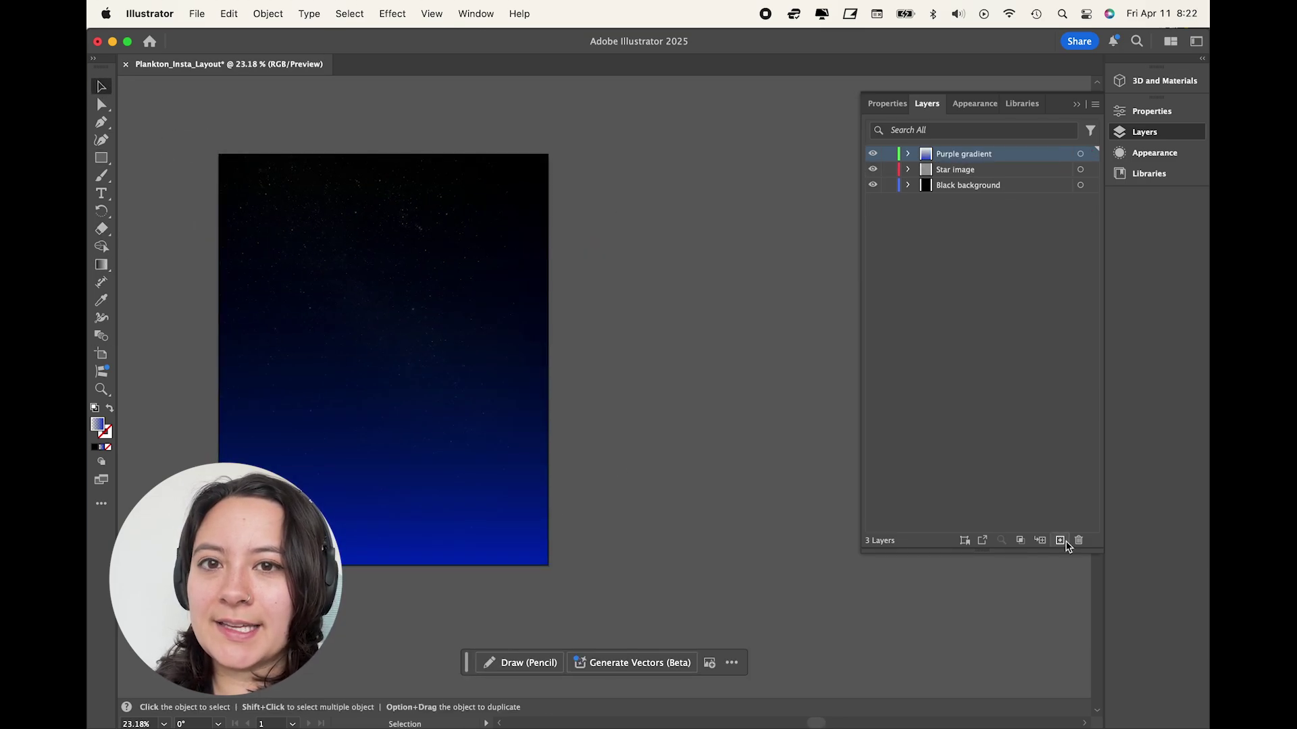
{"action": "left_click", "coordinate": [1060, 540]}
Drag the chlorophyll globe PNG from Finder onto the centre of the artboard
{"action": "key", "text": "super+Tab"}
{"action": "left_click_drag", "start_coordinate": [799, 289], "coordinate": [332, 354]}
{"action": "left_click", "coordinate": [622, 250]}
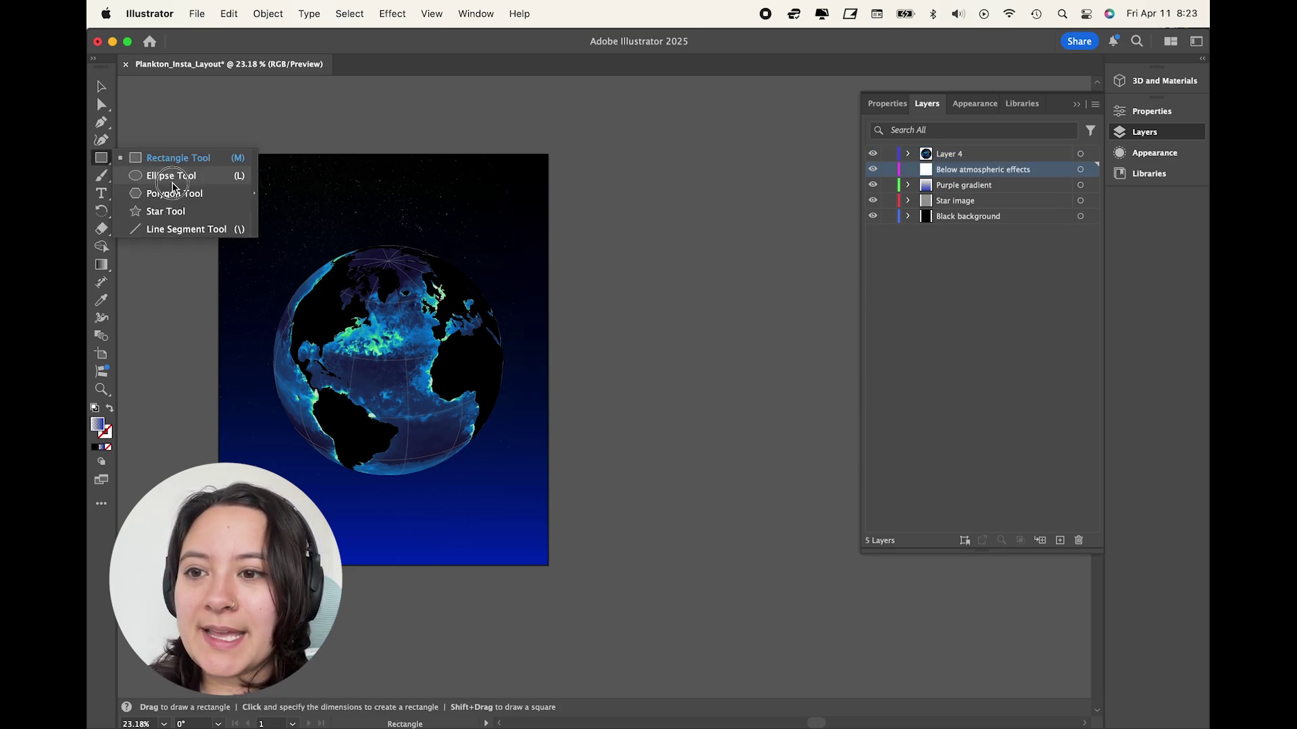
Draw a circle around the globe, hide the globe layer, and give the circle a cyan Screen outer glow
{"action": "left_click", "coordinate": [185, 175]}
{"action": "mouse_move", "coordinate": [285, 226]}
{"action": "left_mouse_down"}
{"action": "mouse_move", "coordinate": [498, 457]}
{"action": "mouse_move", "coordinate": [517, 459]}
{"action": "left_mouse_up"}
{"action": "left_click", "coordinate": [872, 153]}
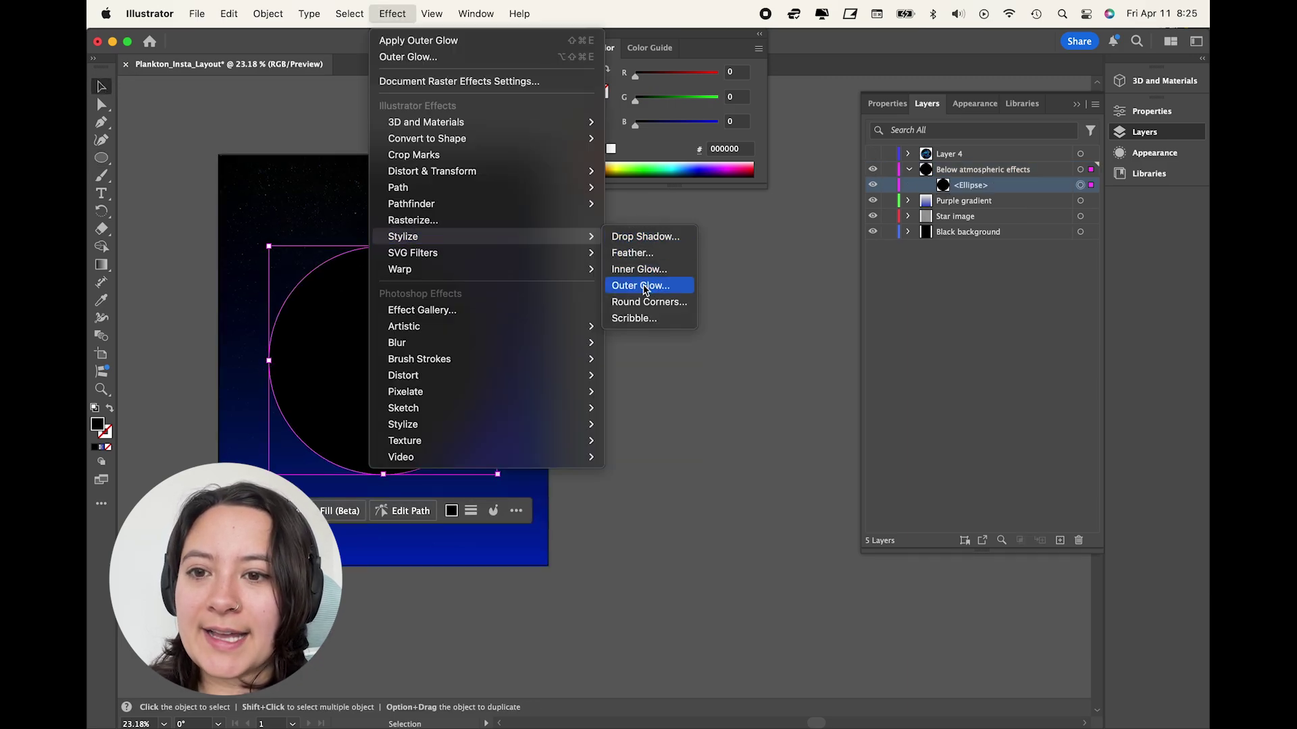
{"action": "left_click", "coordinate": [645, 287]}
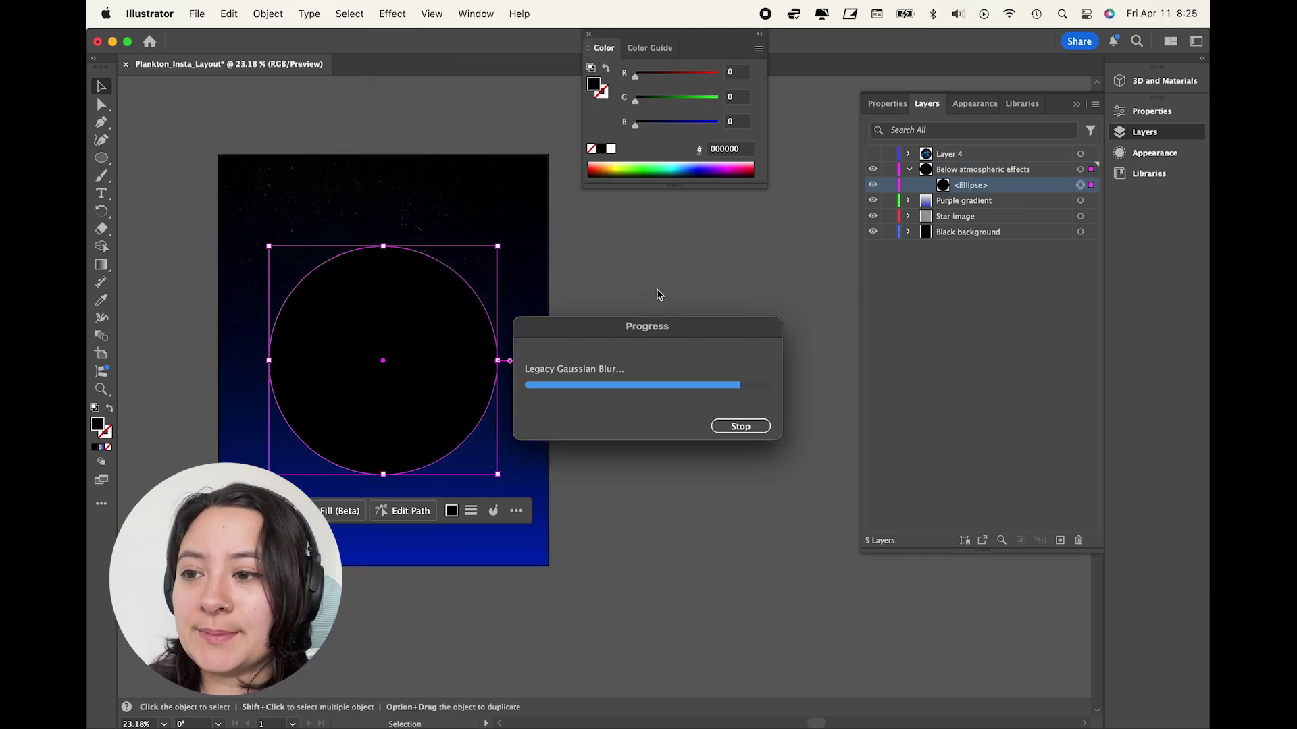
{"action": "left_click", "coordinate": [684, 345]}
{"action": "key", "text": "super+v"}
{"action": "left_click", "coordinate": [804, 291]}
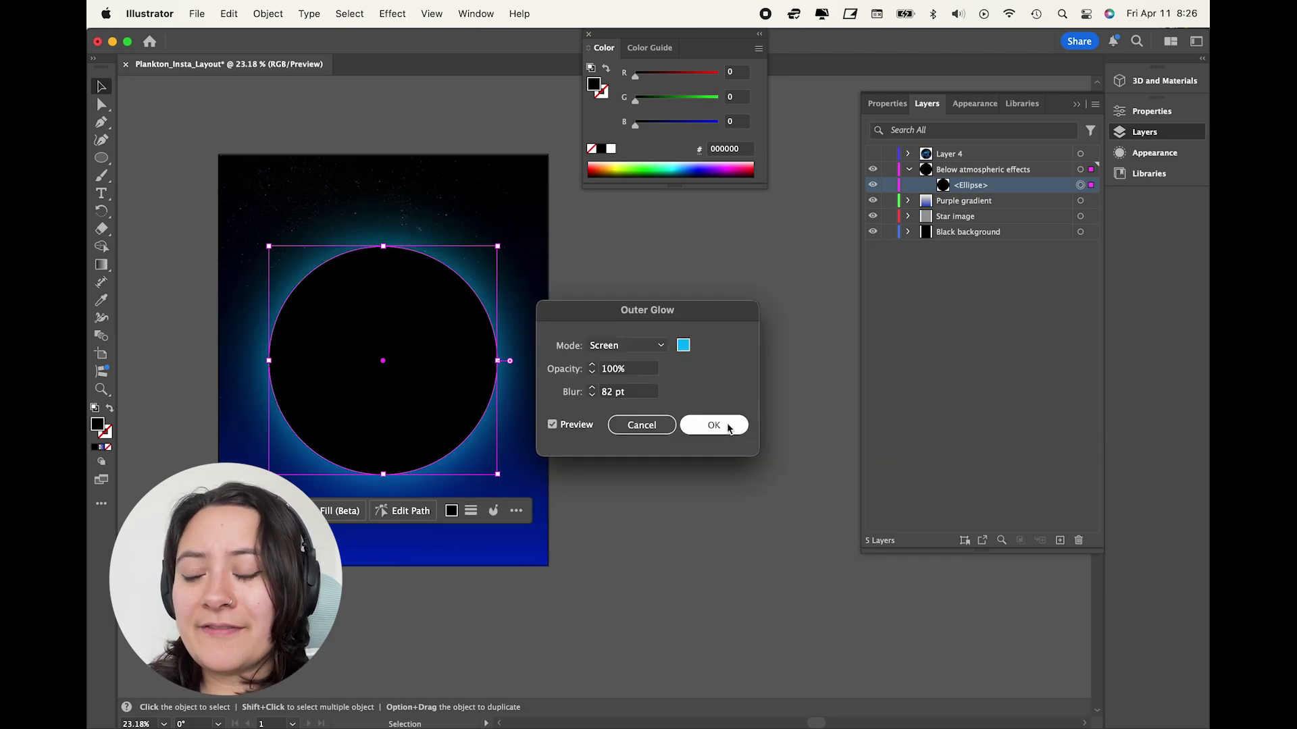
Confirm the glow, then make the Above atmospheric effects vignette radial with a black 70%-opacity outer stop
{"action": "left_click", "coordinate": [714, 425]}
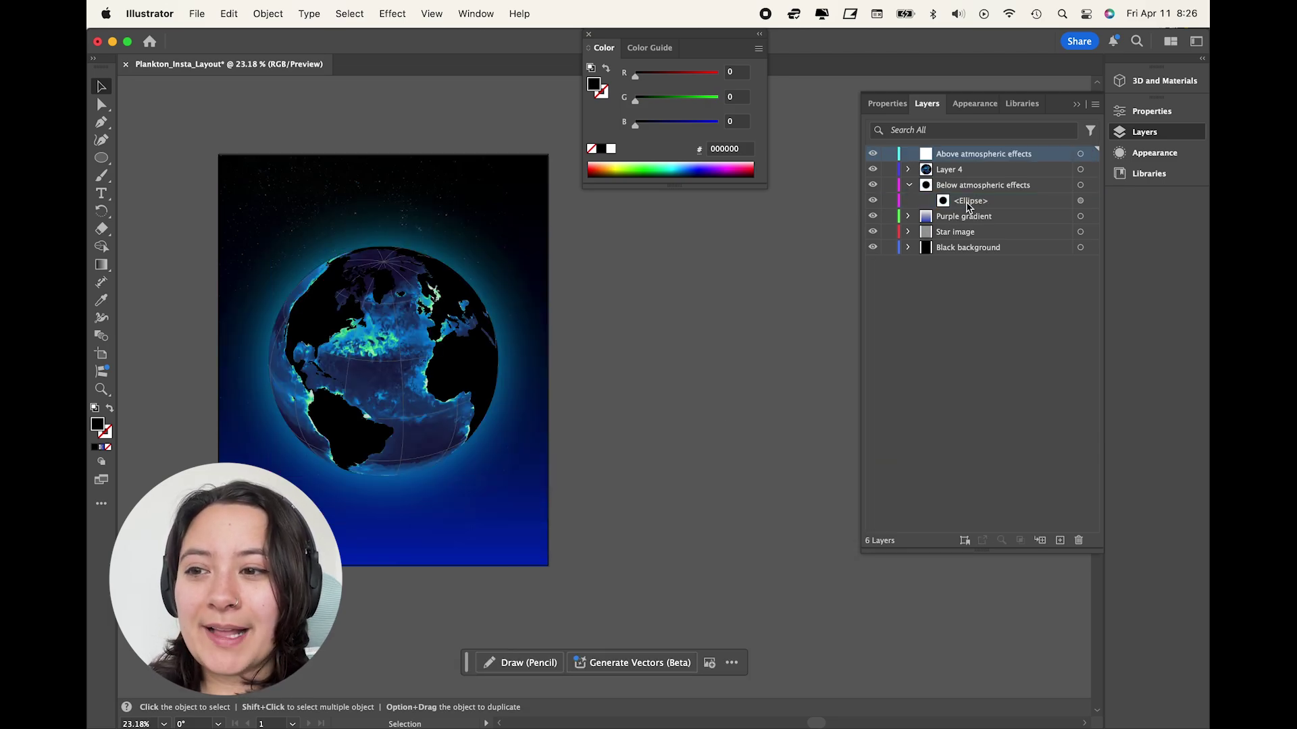
{"action": "left_click", "coordinate": [970, 201]}
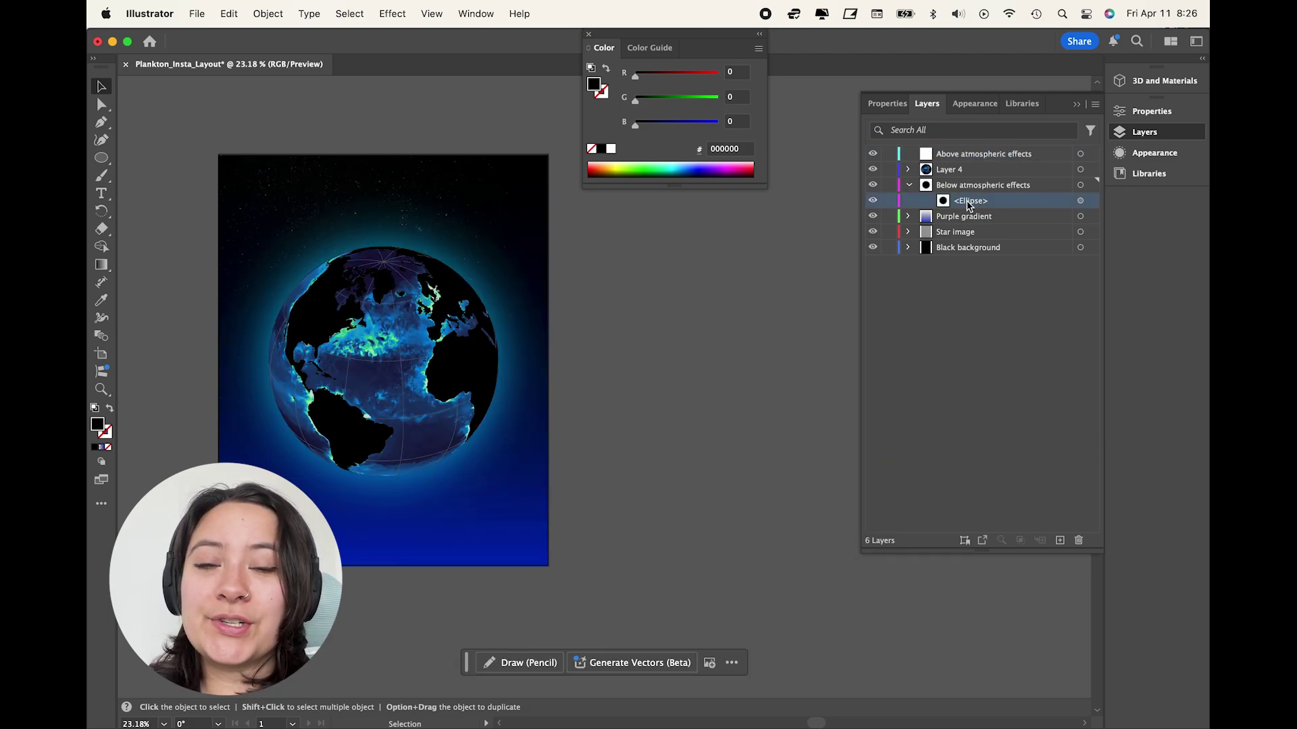
{"action": "left_click", "coordinate": [962, 155]}
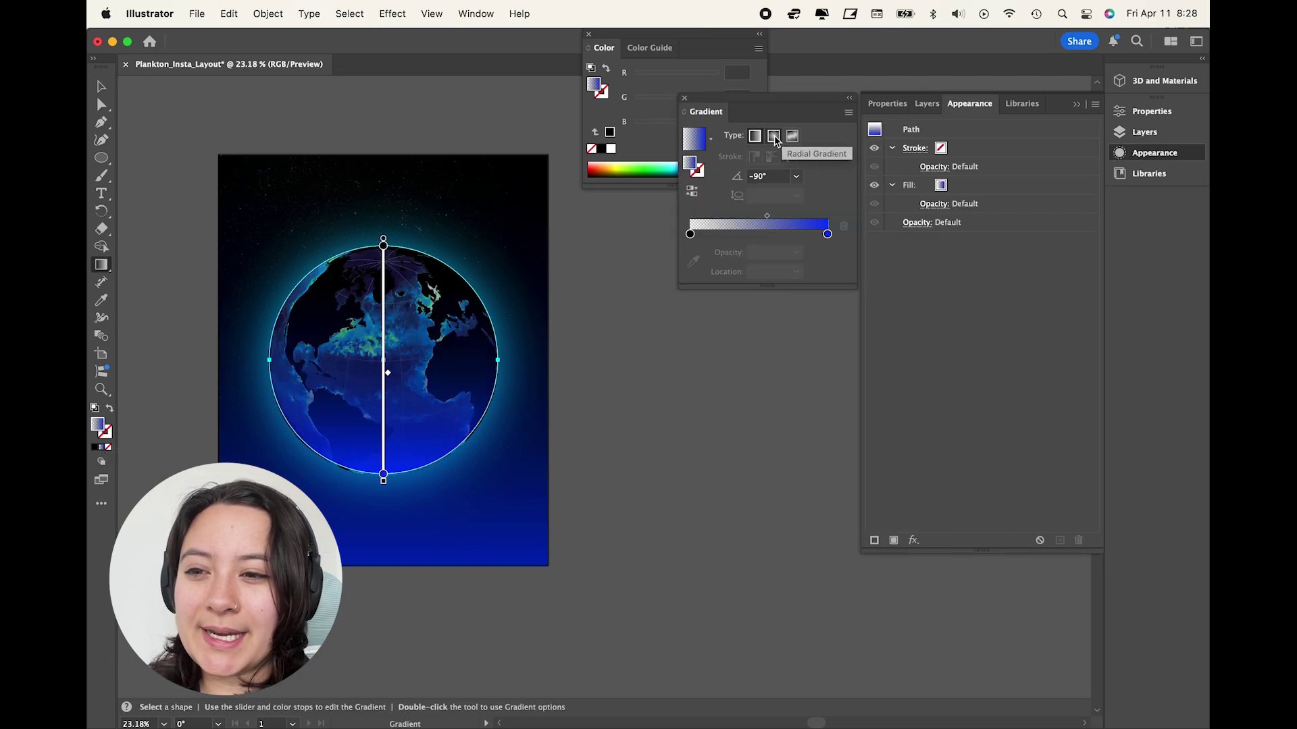
{"action": "left_click", "coordinate": [774, 136]}
{"action": "left_click", "coordinate": [827, 233]}
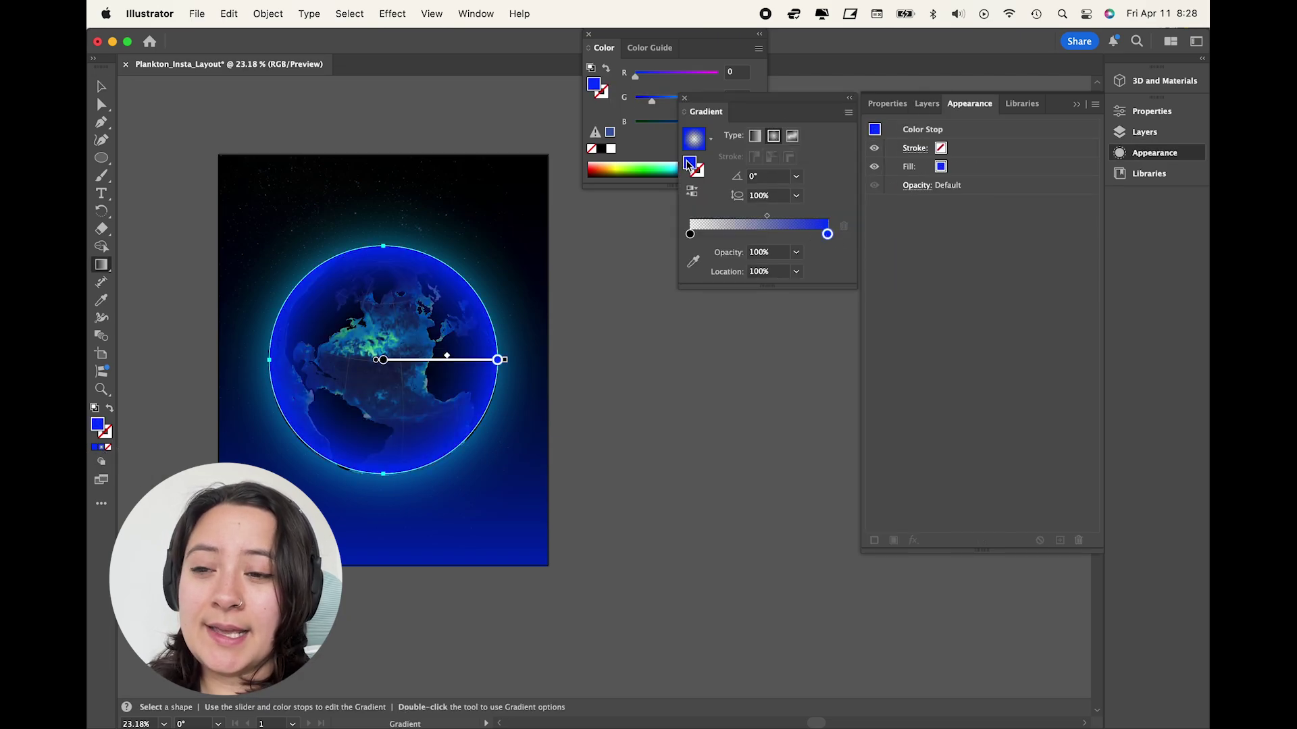
{"action": "double_click", "coordinate": [689, 163]}
{"action": "type", "text": "000000"}
{"action": "key", "text": "Return"}
{"action": "left_click", "coordinate": [759, 252]}
{"action": "type", "text": "70"}
{"action": "key", "text": "Return"}
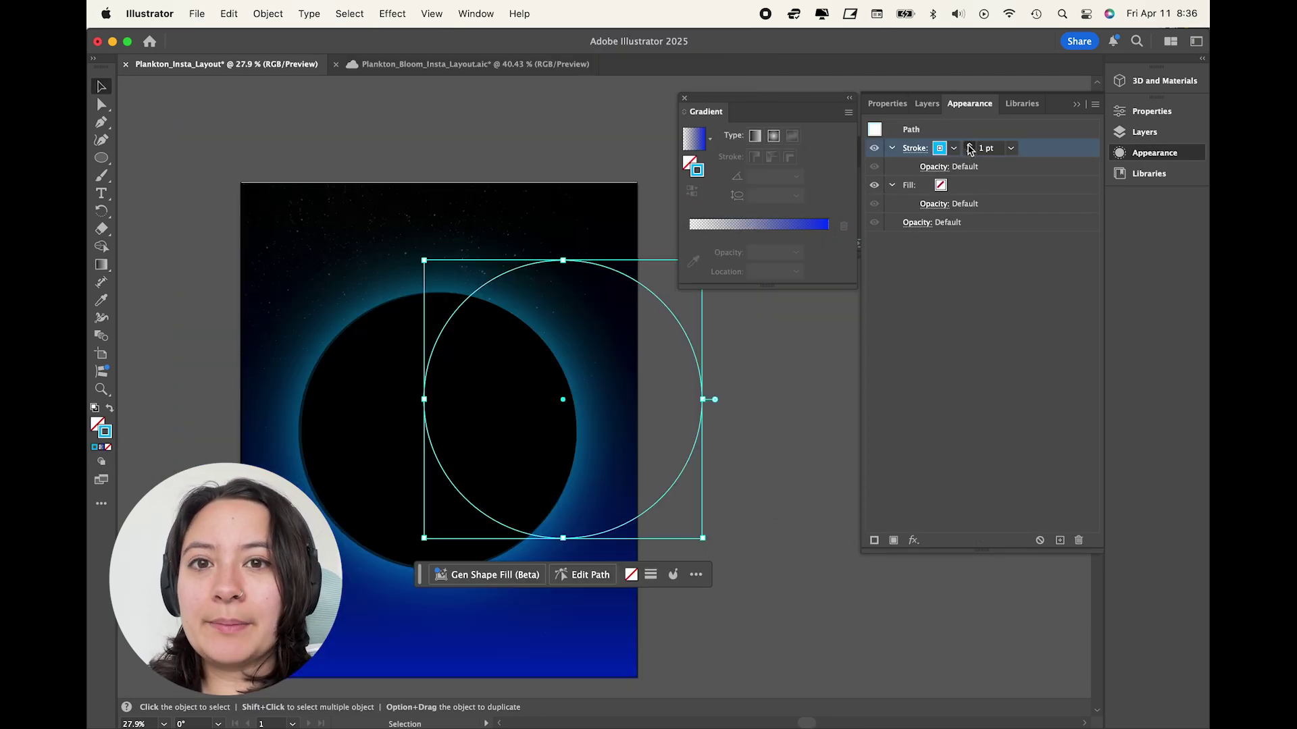
Thicken the outline circle to 4 pt, fit it to the globe's edge, and blur it
{"action": "left_click", "coordinate": [969, 146]}
{"action": "left_click", "coordinate": [970, 145]}
{"action": "mouse_move", "coordinate": [686, 333]}
{"action": "left_mouse_down"}
{"action": "mouse_move", "coordinate": [575, 334]}
{"action": "mouse_move", "coordinate": [556, 362]}
{"action": "left_mouse_up"}
{"action": "key", "text": "super+shift+e"}
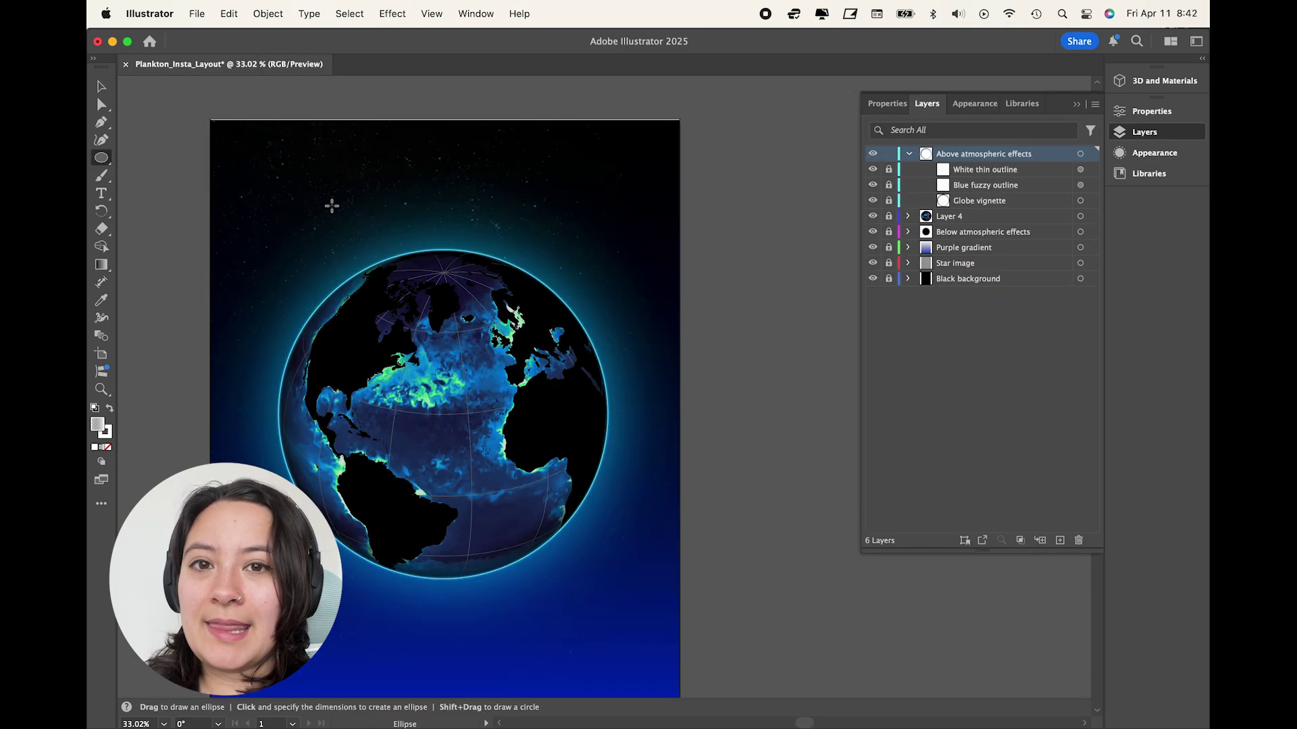
Tilt the white Shine ellipse to follow the globe's curve and set its colour
{"action": "left_click", "coordinate": [473, 283]}
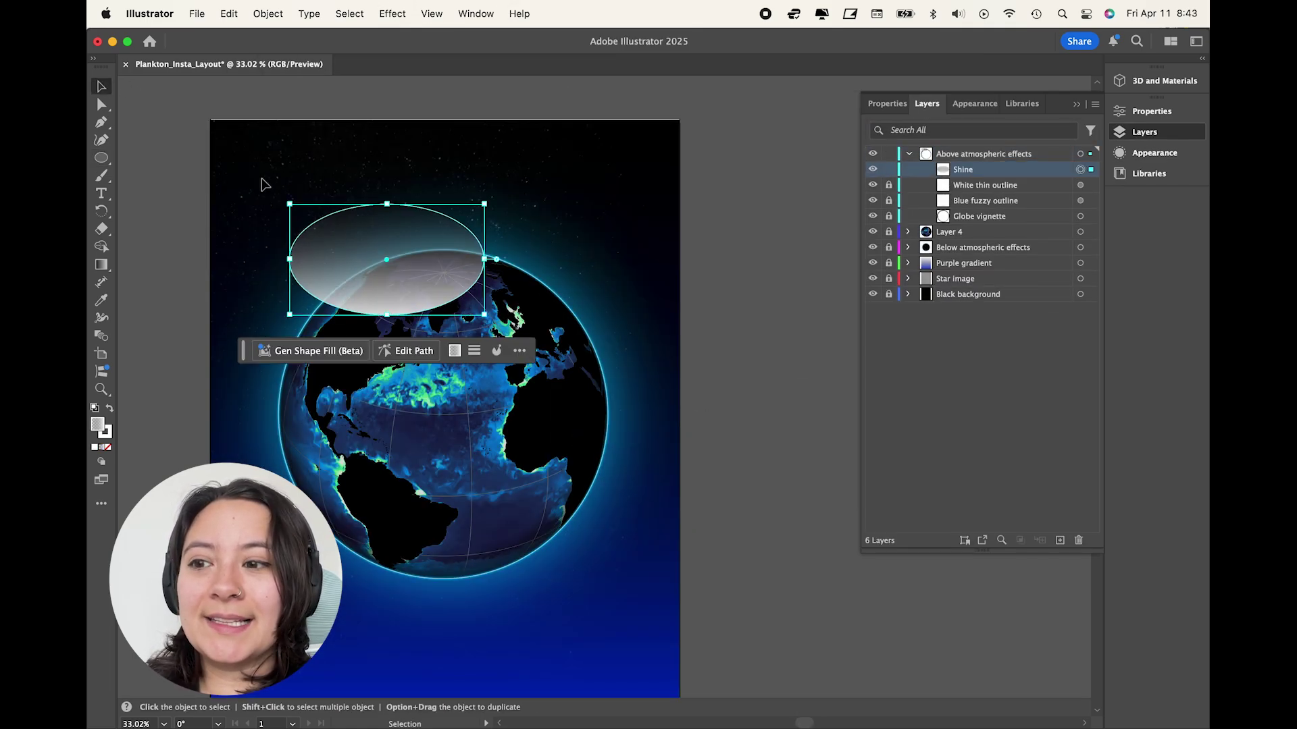
{"action": "left_click_drag", "start_coordinate": [521, 259], "coordinate": [515, 284]}
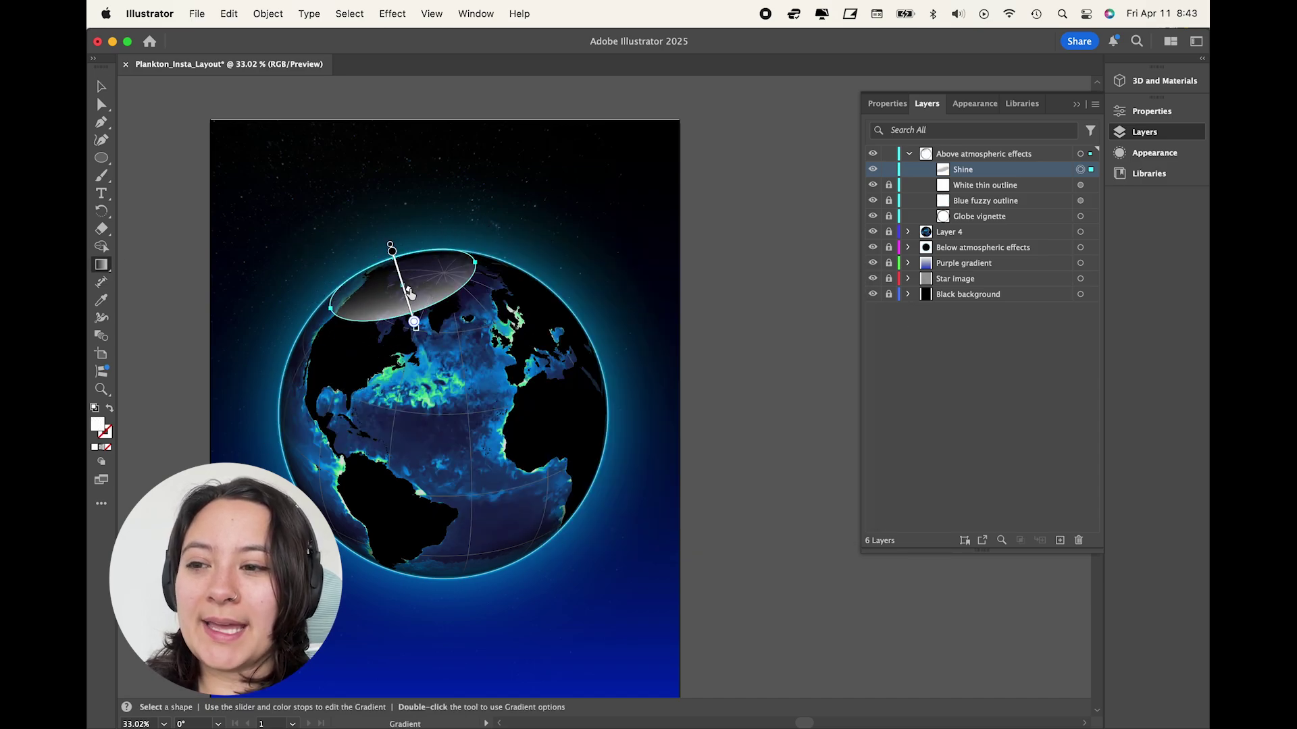
{"action": "left_click", "coordinate": [225, 380]}
{"action": "left_click", "coordinate": [405, 287]}
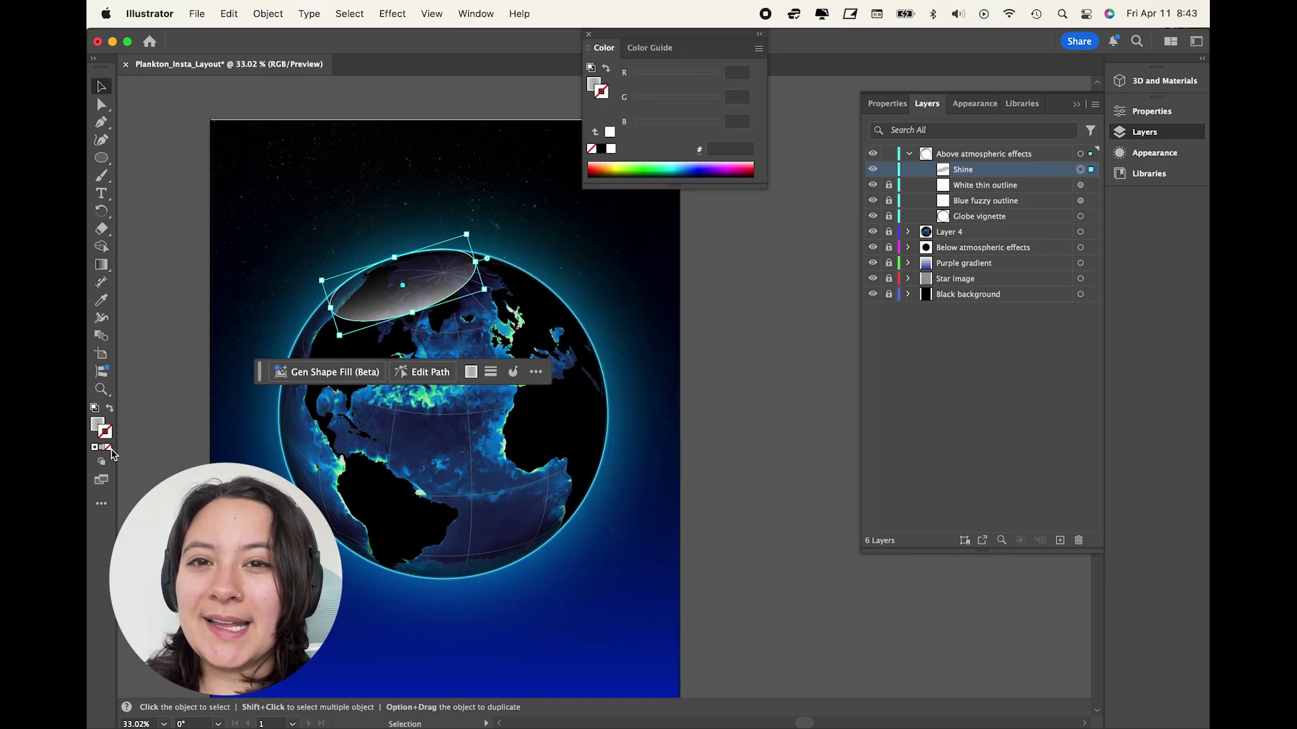
{"action": "double_click", "coordinate": [593, 83]}
{"action": "left_click", "coordinate": [804, 290]}
{"action": "left_click", "coordinate": [651, 327]}
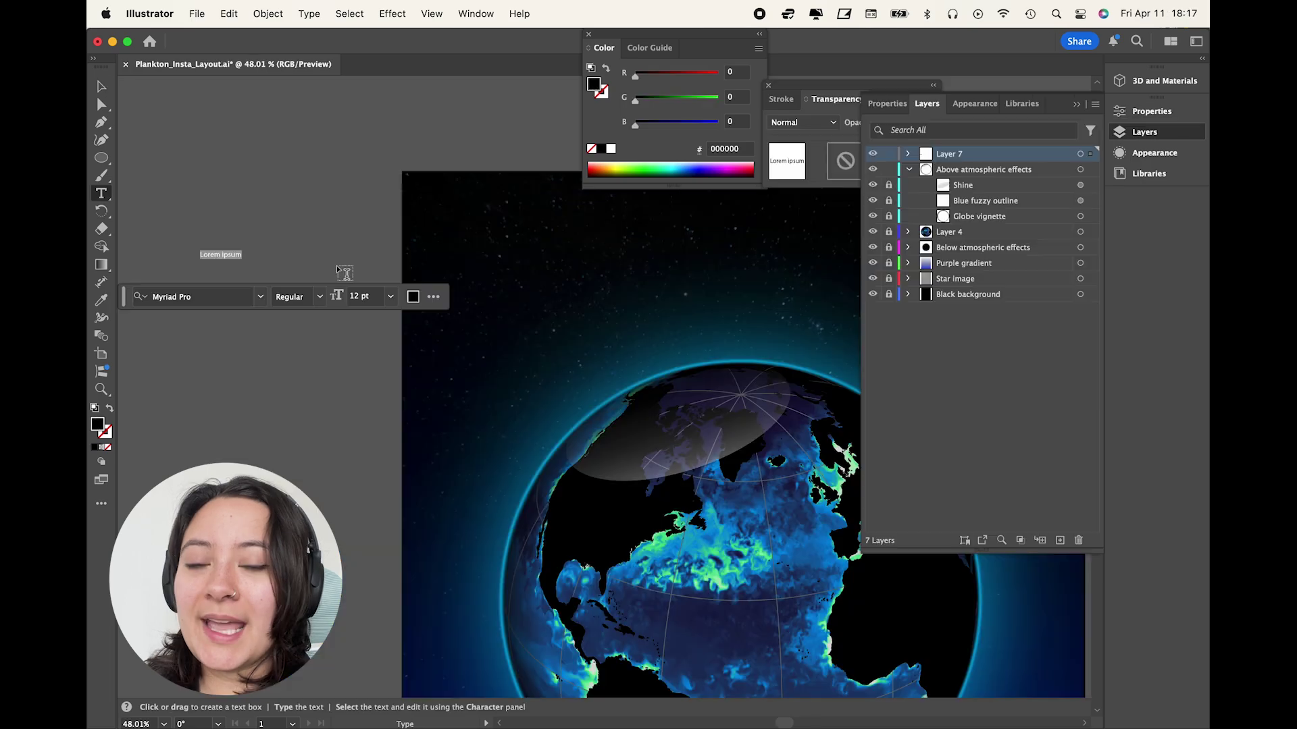
Type the title '2024 SPRING PHYTOPLANKTON BLOOM', enlarge it, and place it at the top
{"action": "type", "text": "2024 SPRING PHYTOPLANKTON BLOOM"}
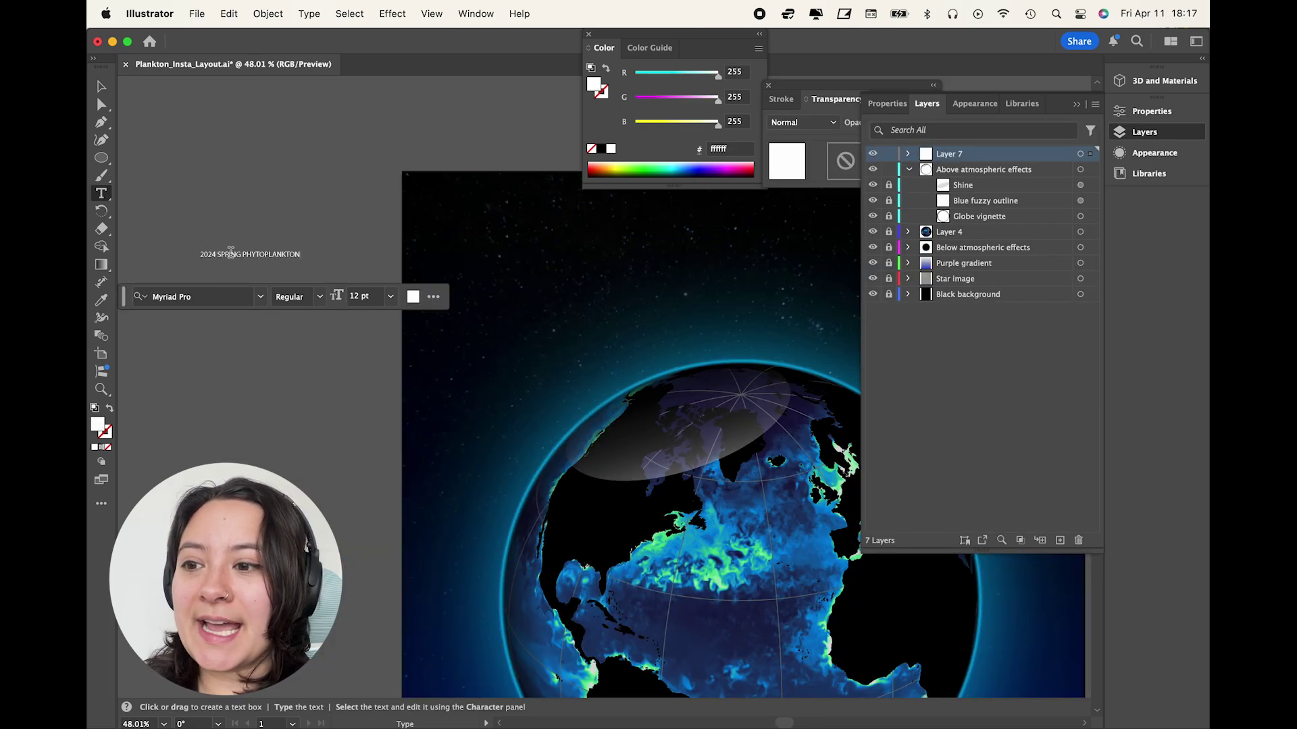
{"action": "left_click", "coordinate": [390, 296]}
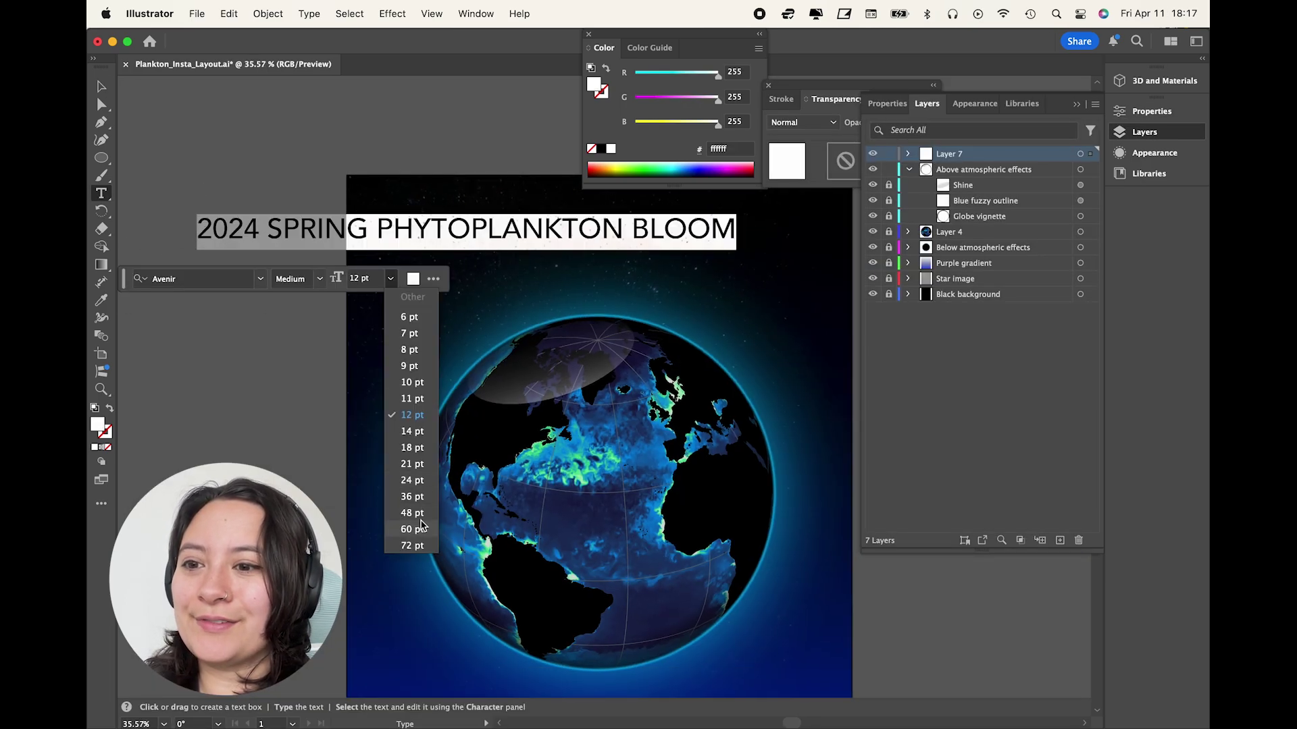
{"action": "left_click", "coordinate": [376, 414]}
{"action": "key", "text": "v"}
{"action": "left_click_drag", "start_coordinate": [268, 237], "coordinate": [466, 228]}
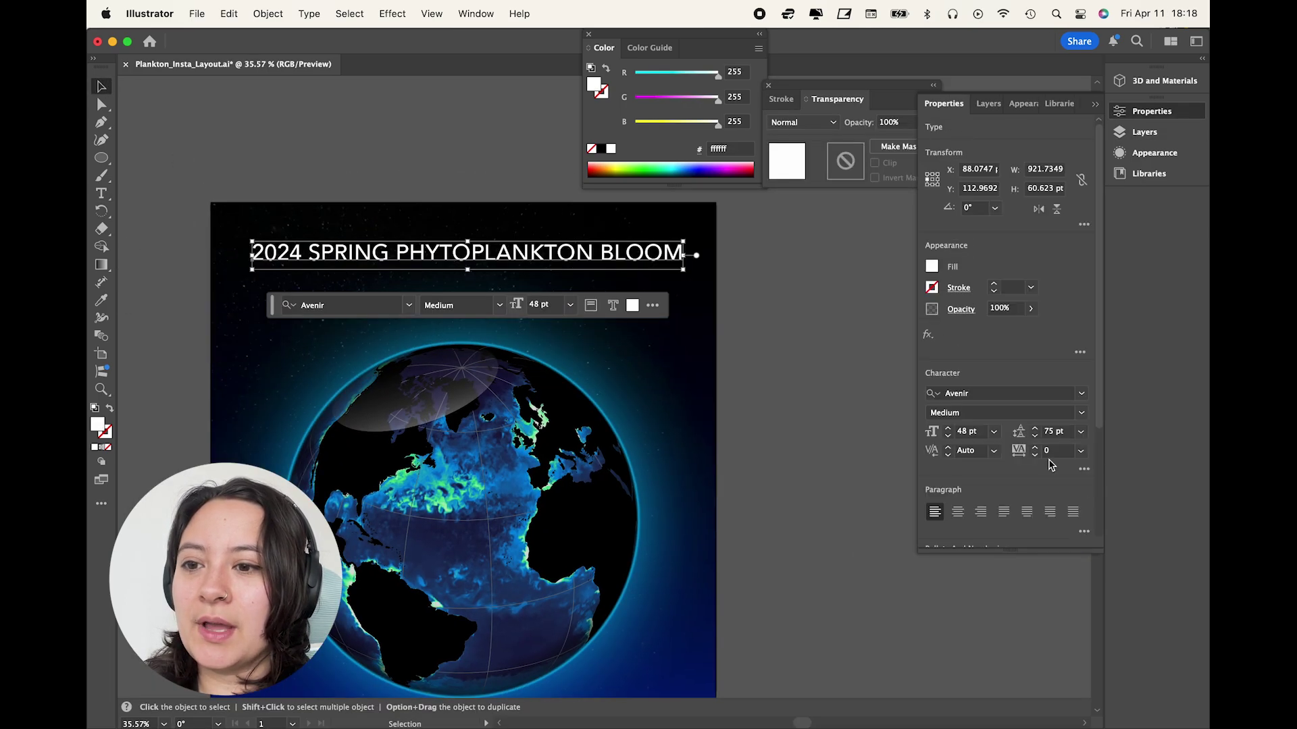
Widen the title's tracking to 186 and fit it within the poster width
{"action": "left_click", "coordinate": [1036, 448]}
{"action": "left_click", "coordinate": [1035, 448]}
{"action": "left_click", "coordinate": [1035, 448]}
{"action": "left_click", "coordinate": [1035, 448]}
{"action": "left_click", "coordinate": [1036, 448]}
{"action": "left_click", "coordinate": [1036, 448]}
{"action": "left_click", "coordinate": [1035, 447]}
{"action": "left_click_drag", "start_coordinate": [809, 255], "coordinate": [665, 244]}
{"action": "left_click", "coordinate": [669, 283]}
{"action": "left_click", "coordinate": [550, 260]}
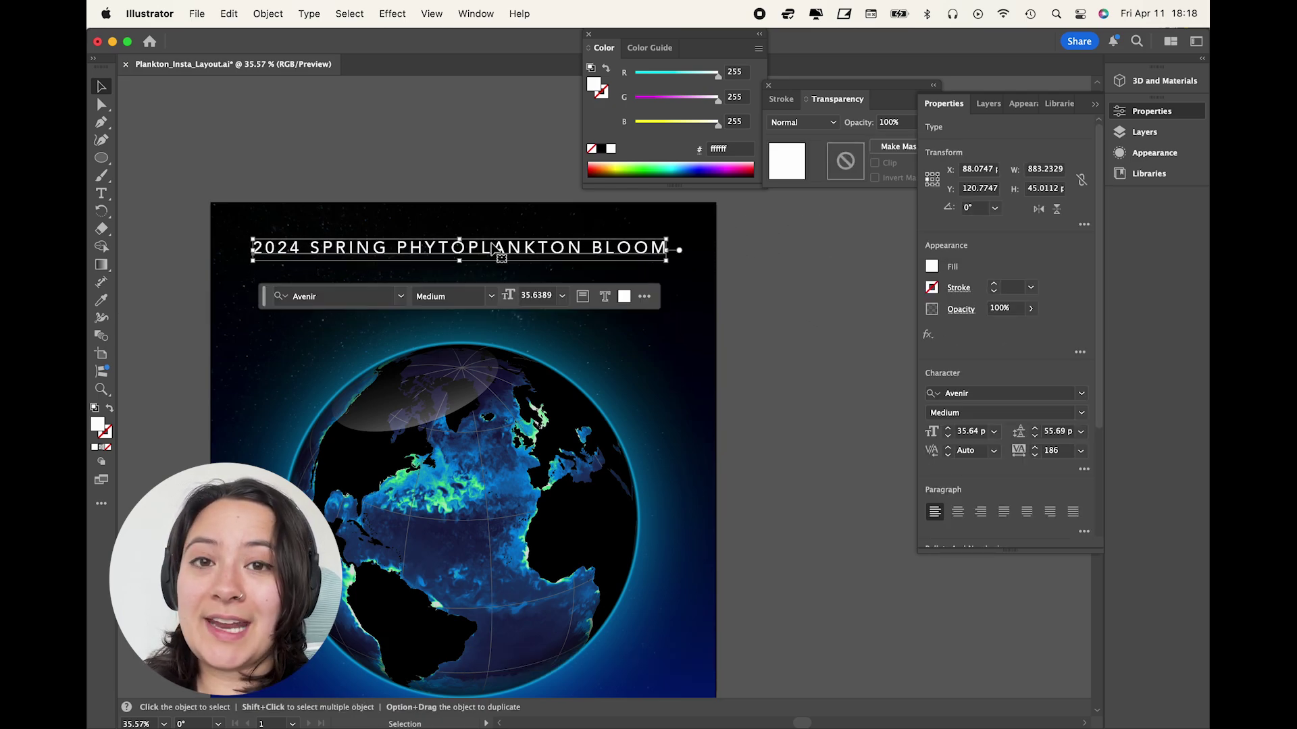
{"action": "left_click", "coordinate": [632, 313]}
Move the credit text to the poster's bottom-left corner
{"action": "scroll", "coordinate": [632, 313], "scroll_direction": "down", "scroll_amount": 3}
{"action": "scroll", "coordinate": [632, 312], "scroll_direction": "down", "scroll_amount": 1}
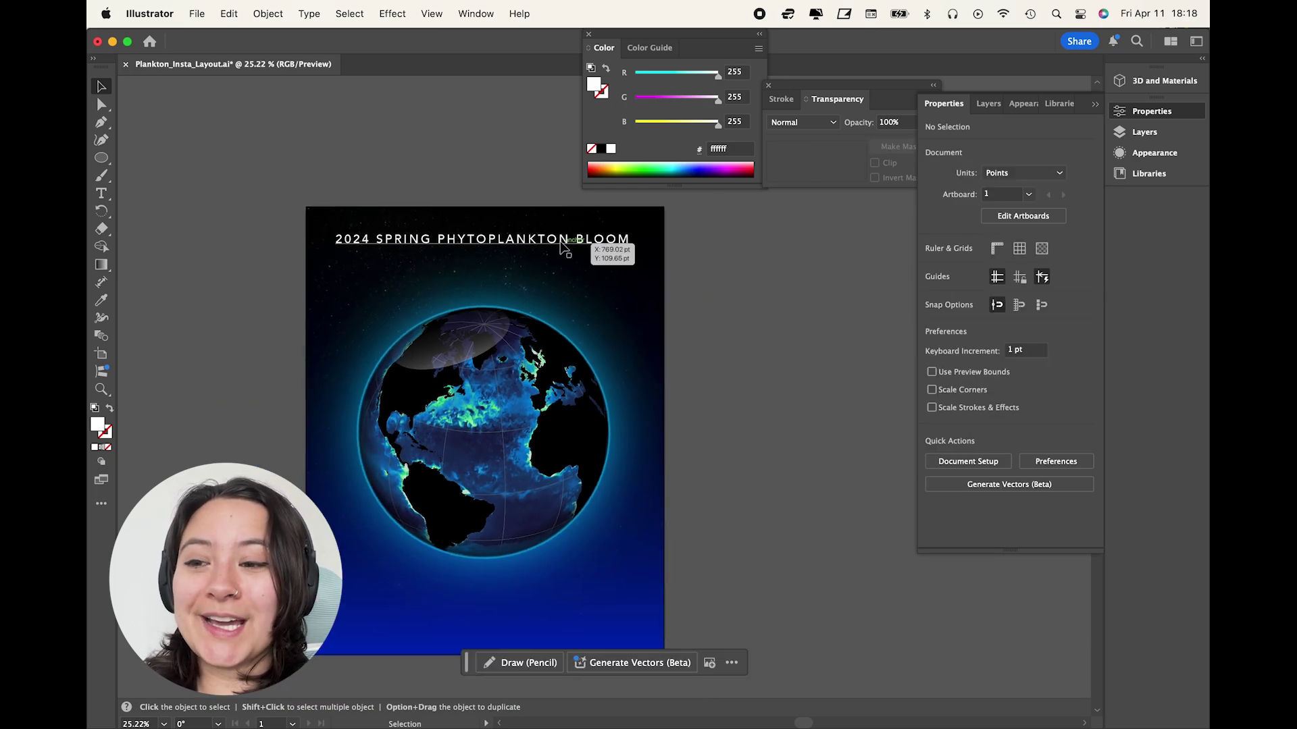
{"action": "left_click_drag", "start_coordinate": [368, 665], "coordinate": [382, 639]}
{"action": "left_click", "coordinate": [661, 333]}
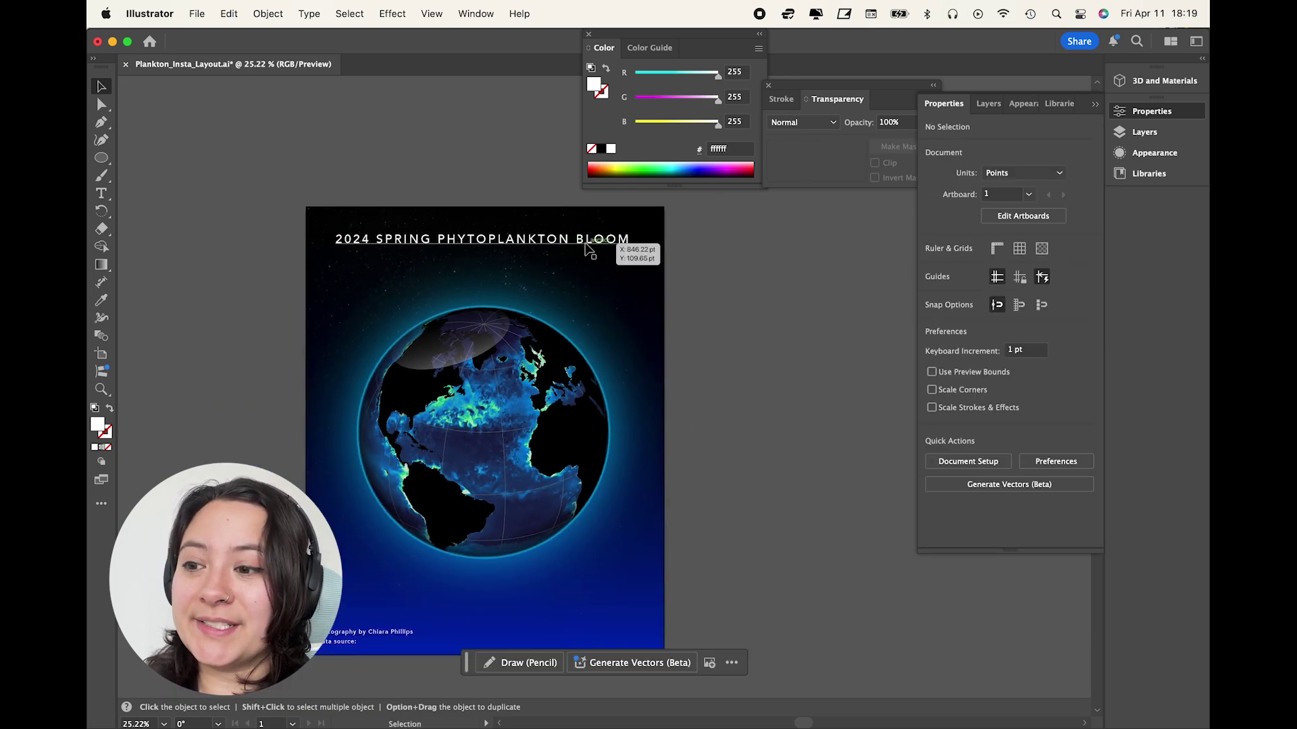
{"action": "left_click", "coordinate": [586, 249]}
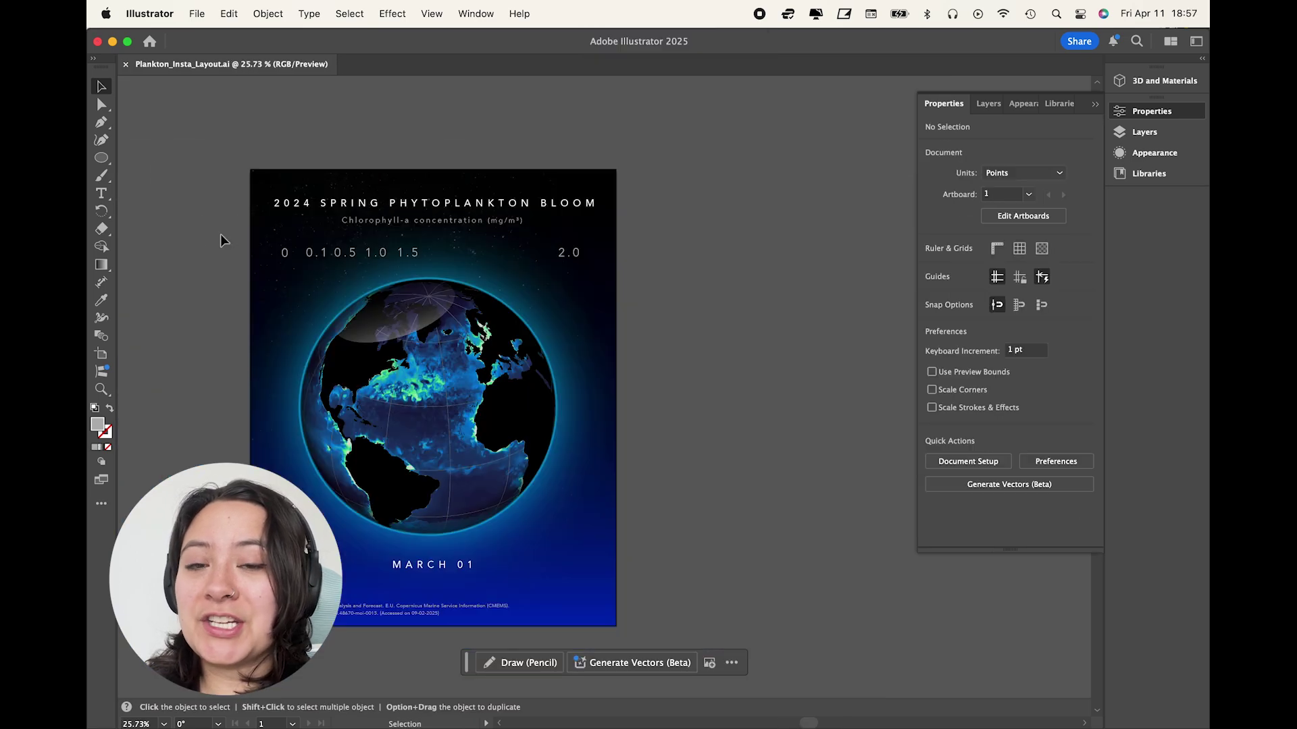
Paste the colour-bar image and place it between the subtitle and the number labels
{"action": "key", "text": "super+v"}
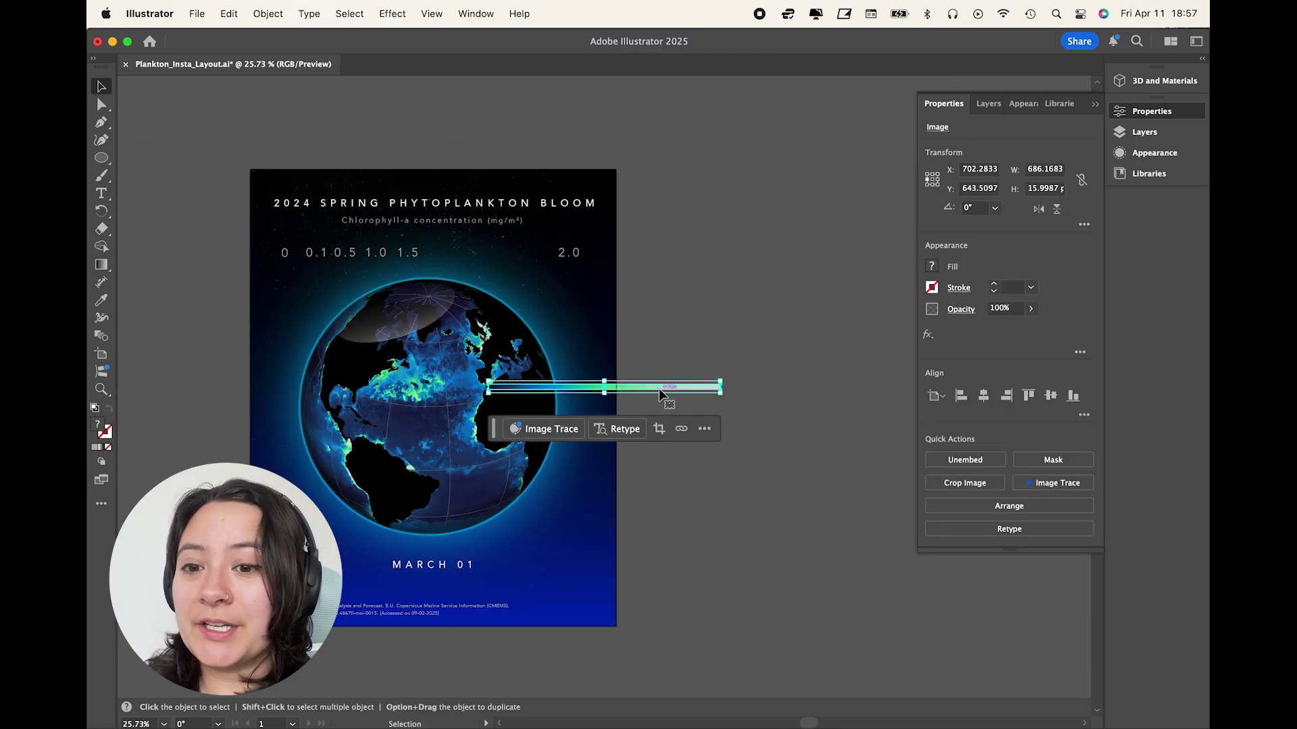
{"action": "left_click_drag", "start_coordinate": [666, 391], "coordinate": [484, 244]}
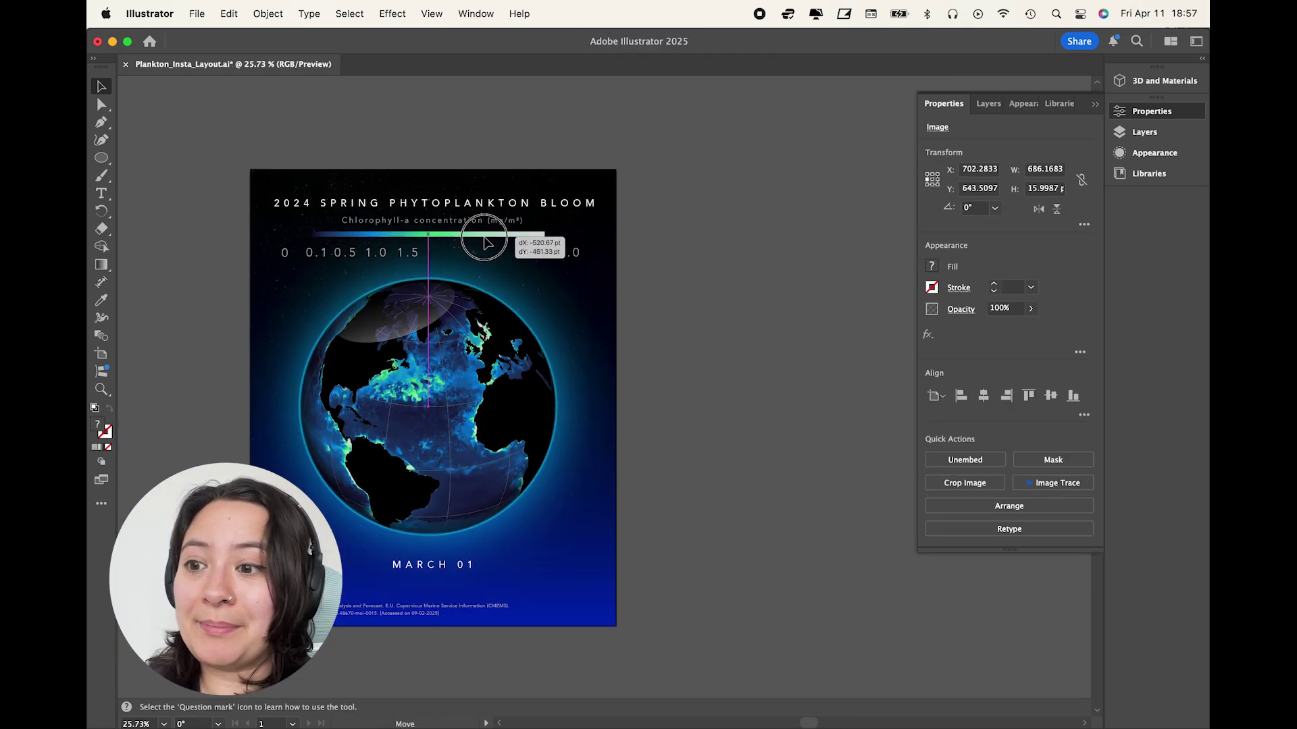
{"action": "left_click_drag", "start_coordinate": [486, 241], "coordinate": [487, 242]}
{"action": "scroll", "coordinate": [486, 242], "scroll_direction": "up", "scroll_amount": 5}
Shrink the legend's value label group to 23.59 pt
{"action": "left_click", "coordinate": [459, 233]}
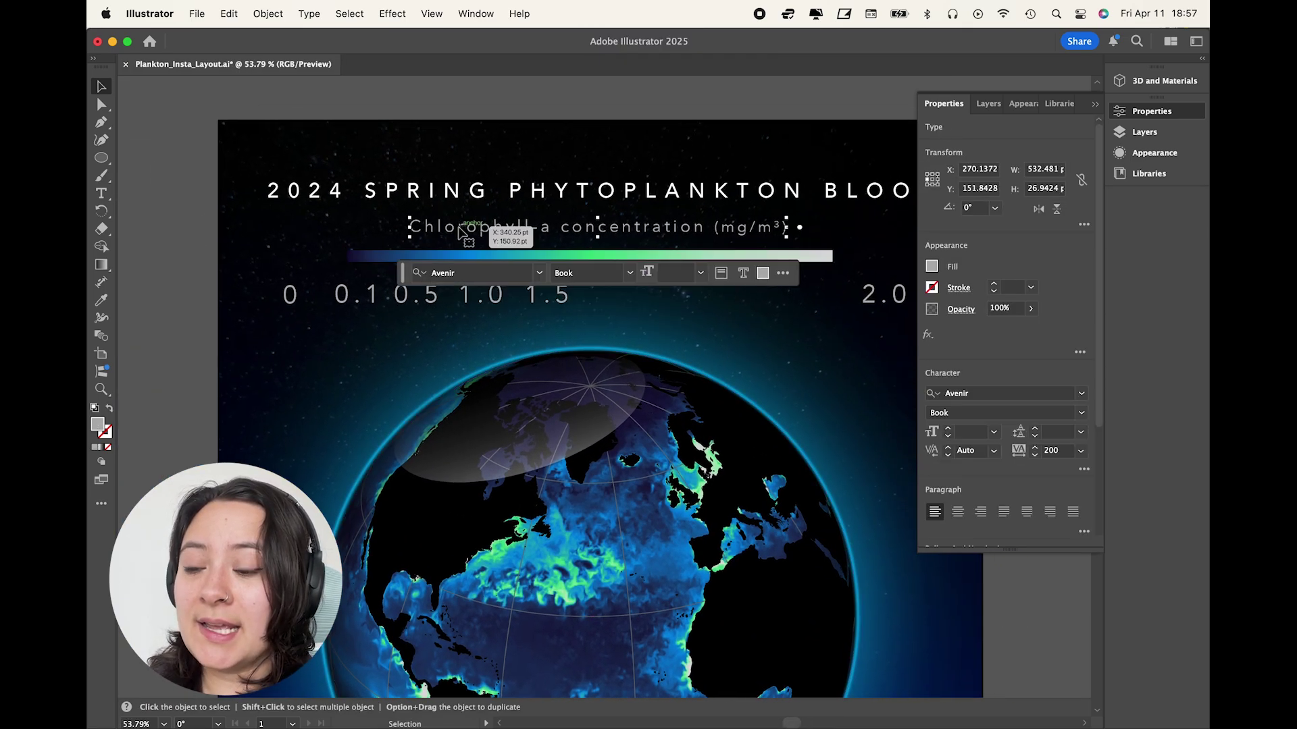
{"action": "double_click", "coordinate": [711, 226]}
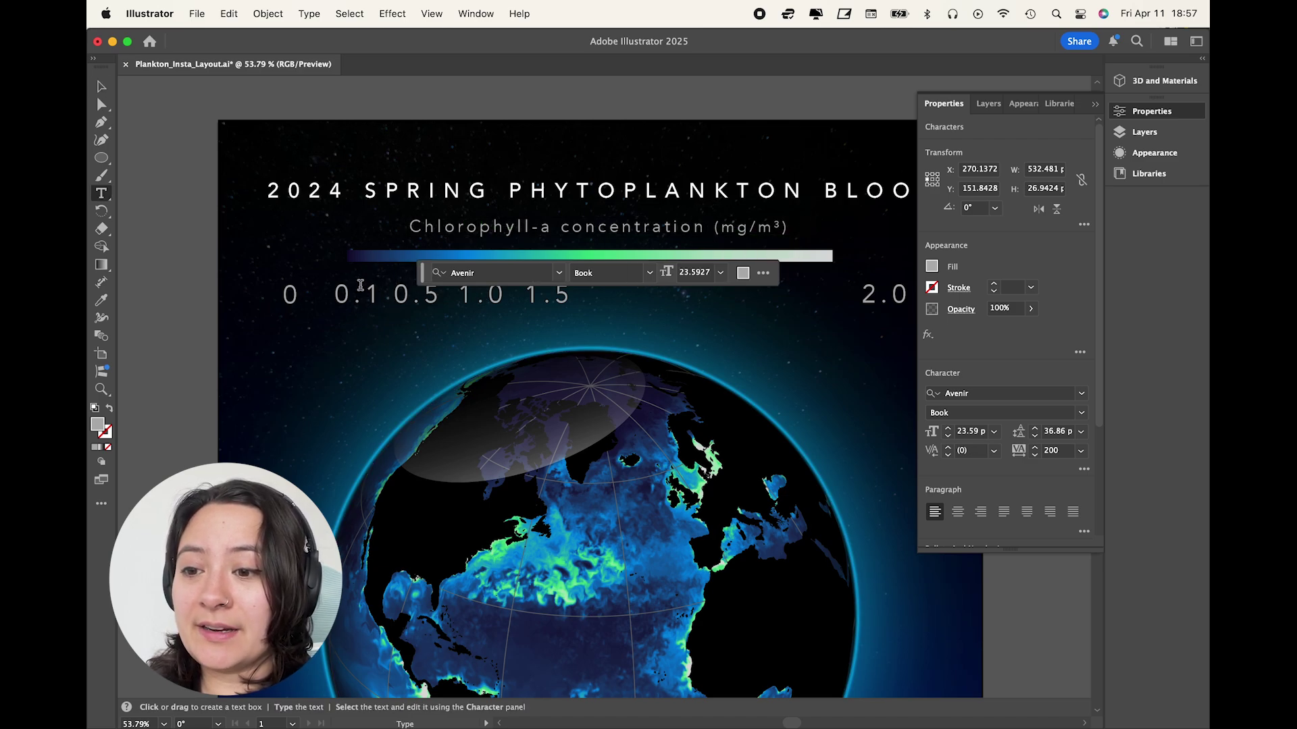
{"action": "left_click", "coordinate": [971, 431]}
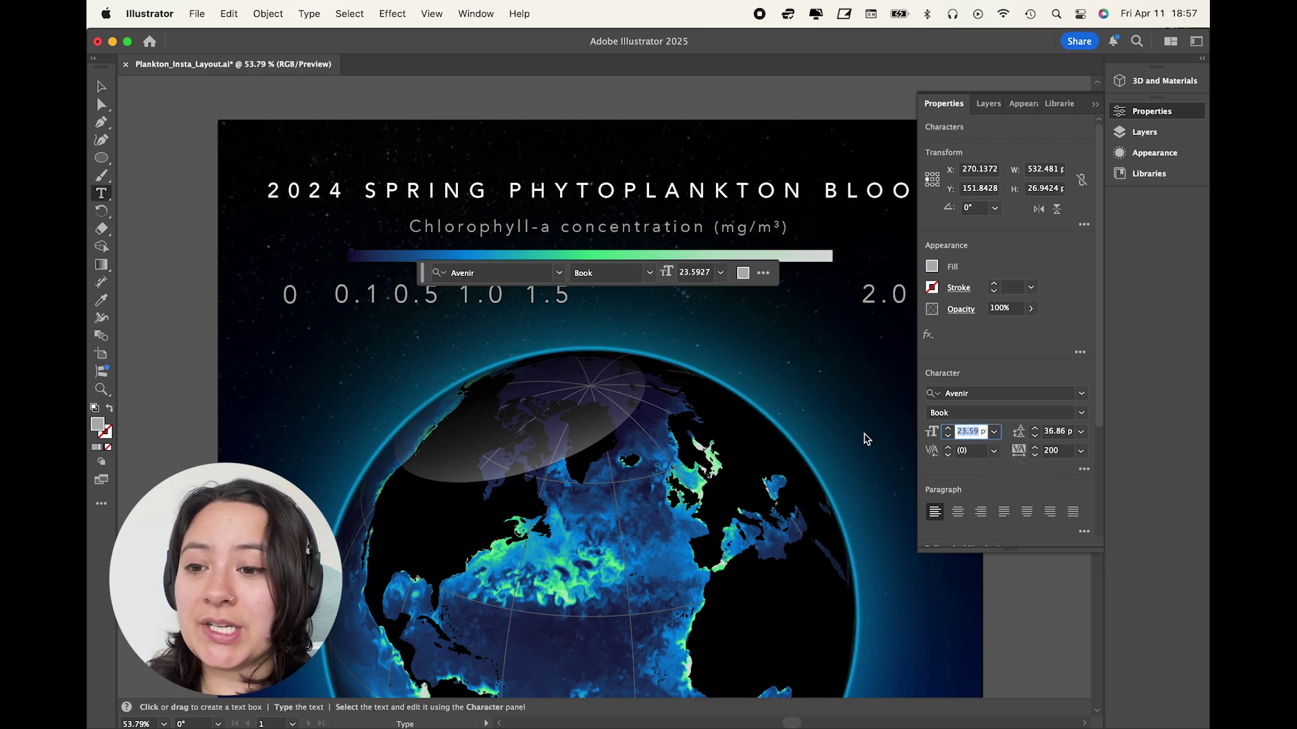
{"action": "key", "text": "Escape"}
{"action": "left_click", "coordinate": [368, 297]}
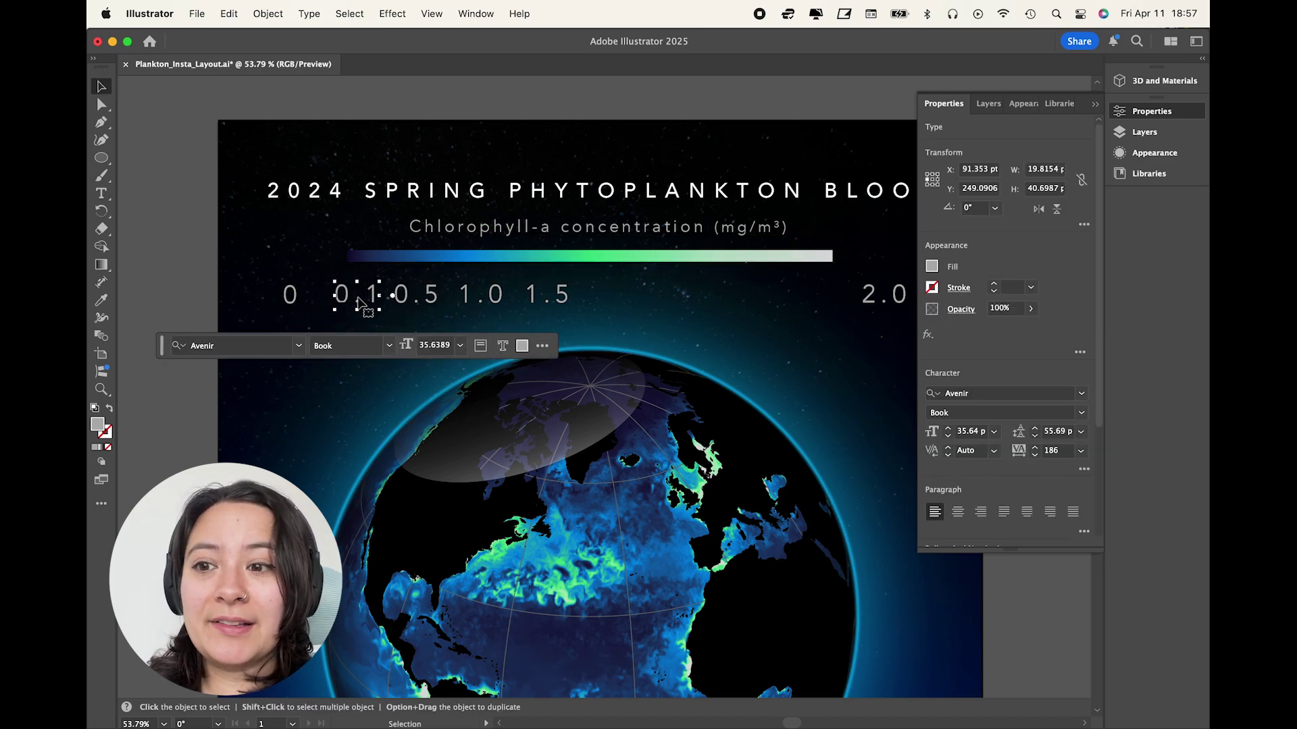
{"action": "left_click", "coordinate": [885, 295], "text": "shift"}
{"action": "left_click", "coordinate": [971, 432]}
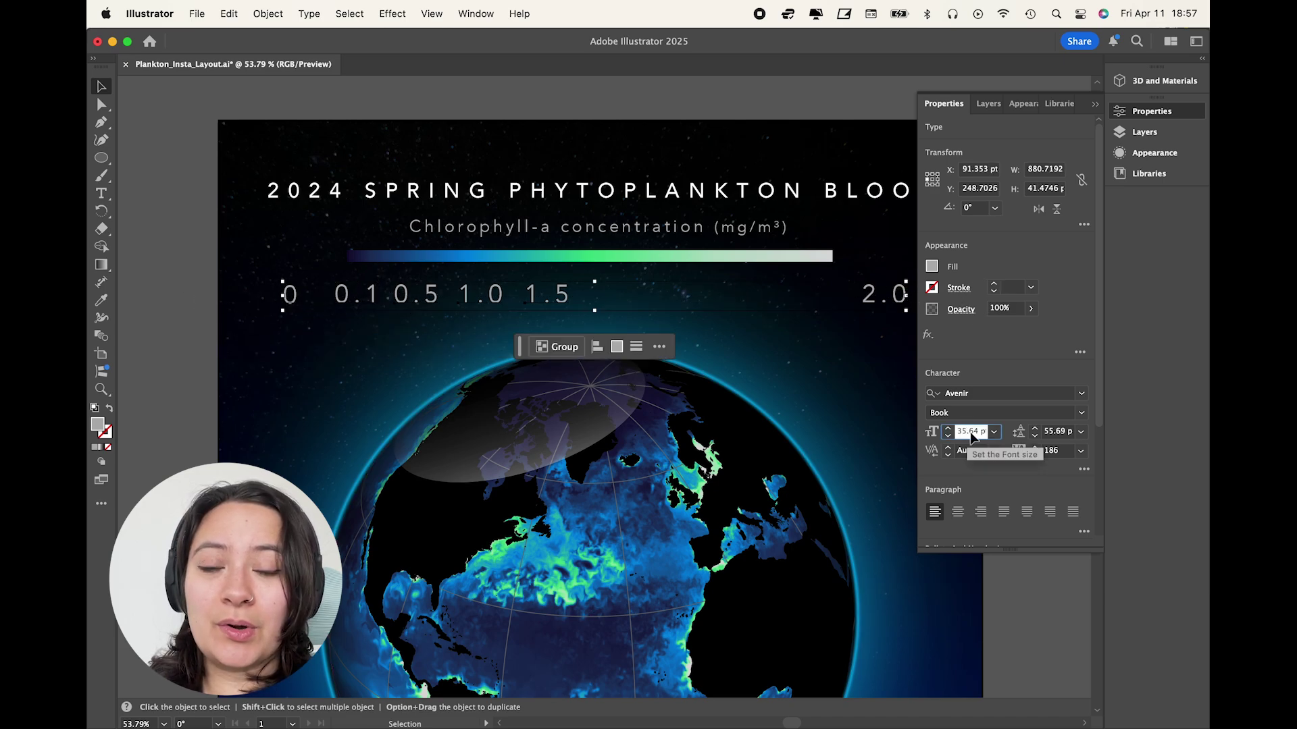
{"action": "type", "text": "23.59"}
{"action": "key", "text": "Return"}
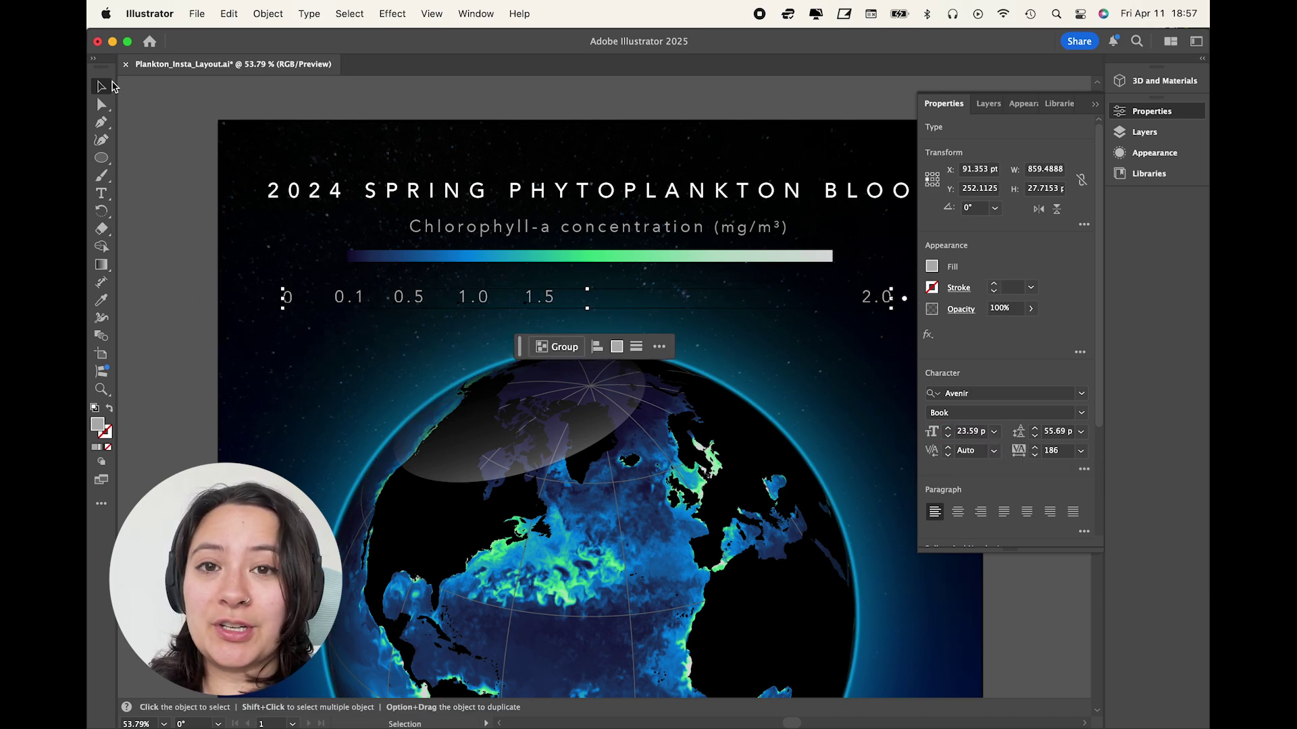
Align the label row under the colour bar, shift the 2.0 label left, and centre MARCH 01
{"action": "left_click_drag", "start_coordinate": [289, 295], "coordinate": [353, 274]}
{"action": "scroll", "coordinate": [320, 358], "scroll_direction": "down", "scroll_amount": 3}
{"action": "left_click", "coordinate": [733, 306]}
{"action": "left_click_drag", "start_coordinate": [695, 304], "coordinate": [622, 301]}
{"action": "scroll", "coordinate": [385, 329], "scroll_direction": "up", "scroll_amount": 3}
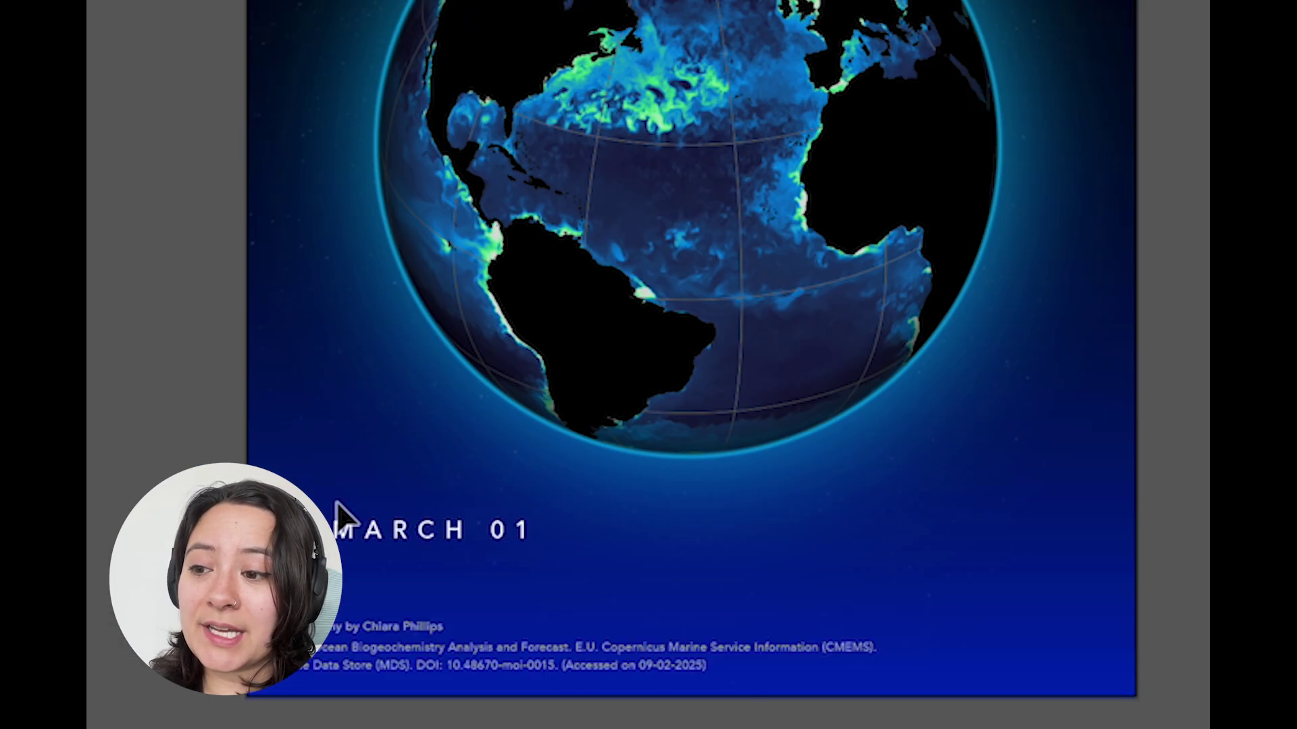
{"action": "left_click_drag", "start_coordinate": [415, 535], "coordinate": [695, 551]}
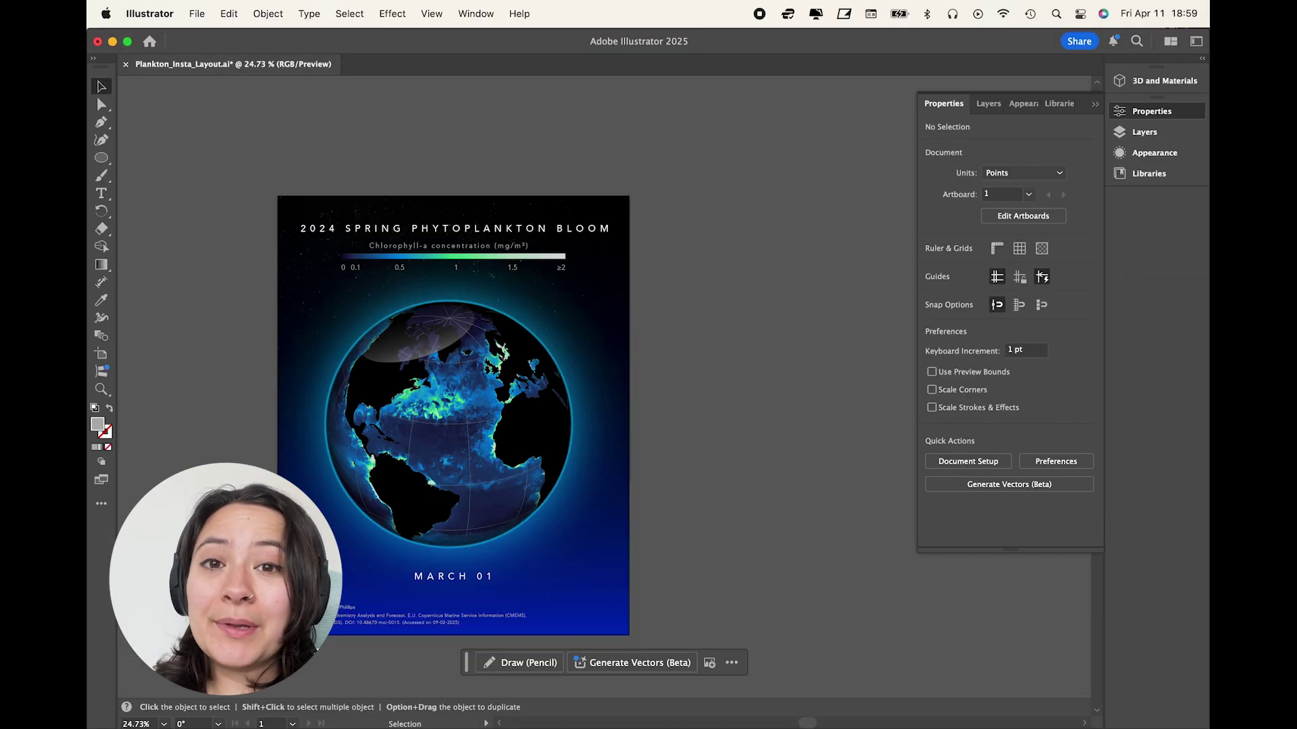
Unlock the Purple gradient layer and edit its artwork's gradient with the Gradient tool
{"action": "left_click", "coordinate": [989, 103]}
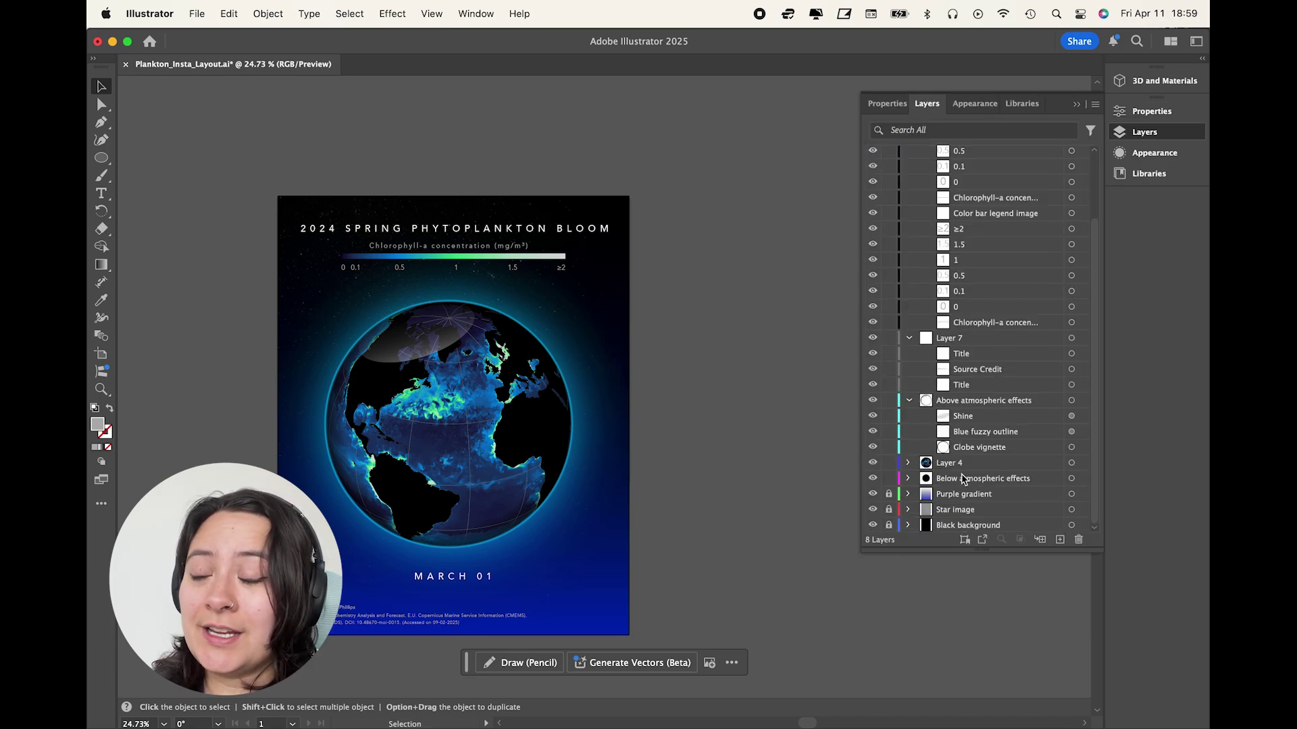
{"action": "left_click", "coordinate": [889, 494]}
{"action": "left_click", "coordinate": [964, 494]}
{"action": "scroll", "coordinate": [622, 504], "scroll_direction": "down", "scroll_amount": 3}
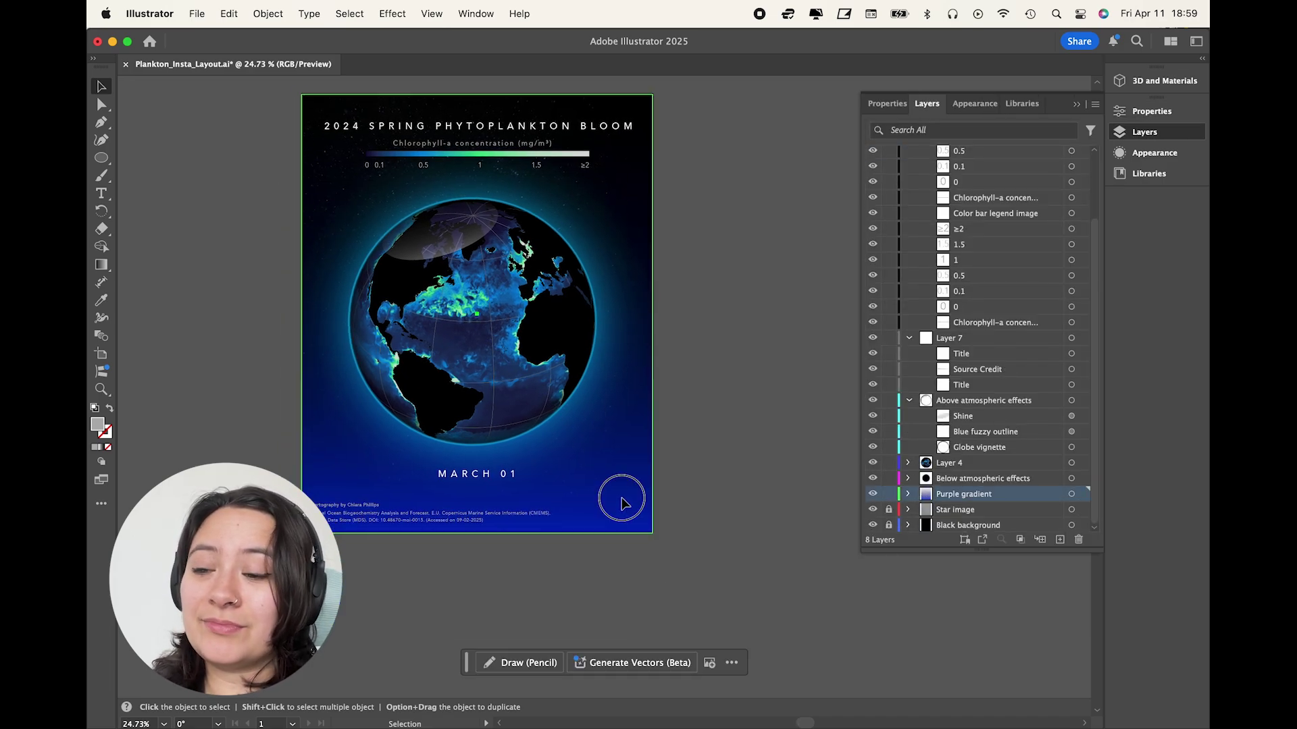
{"action": "left_click", "coordinate": [622, 503]}
{"action": "key", "text": "g"}
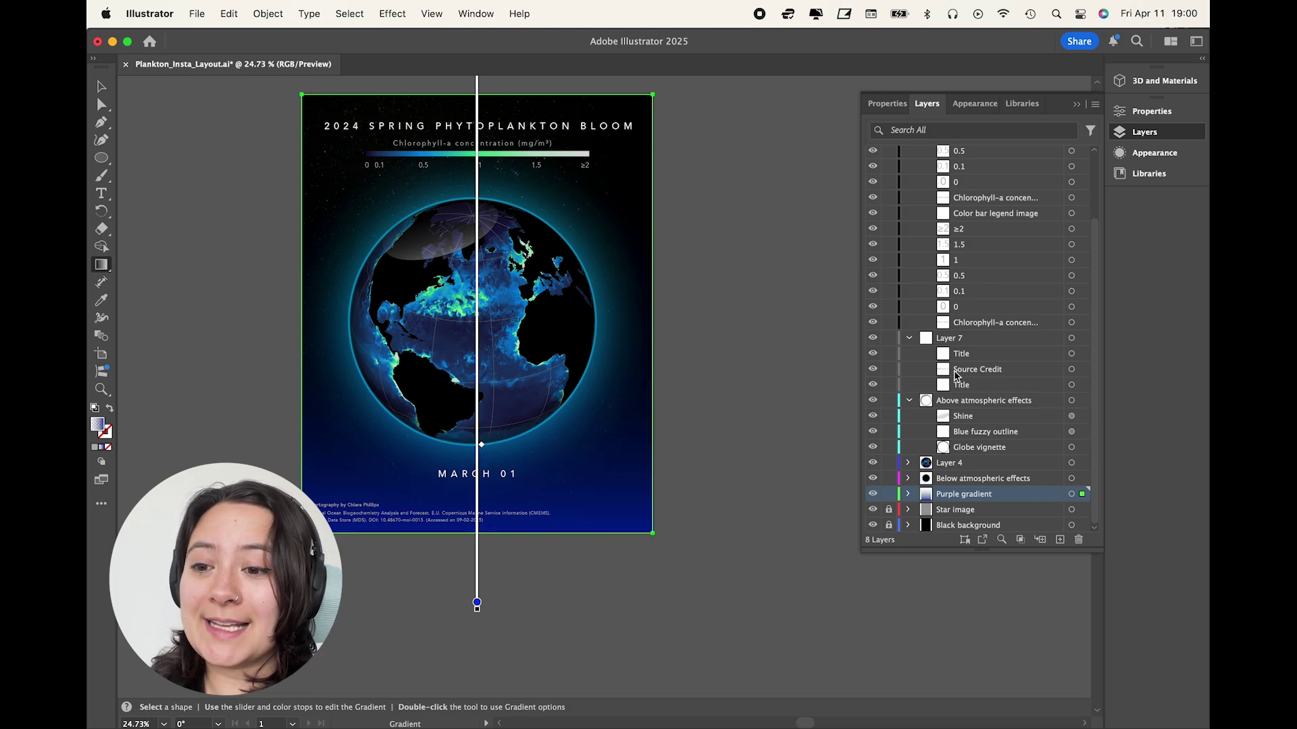
{"action": "left_click", "coordinate": [98, 93]}
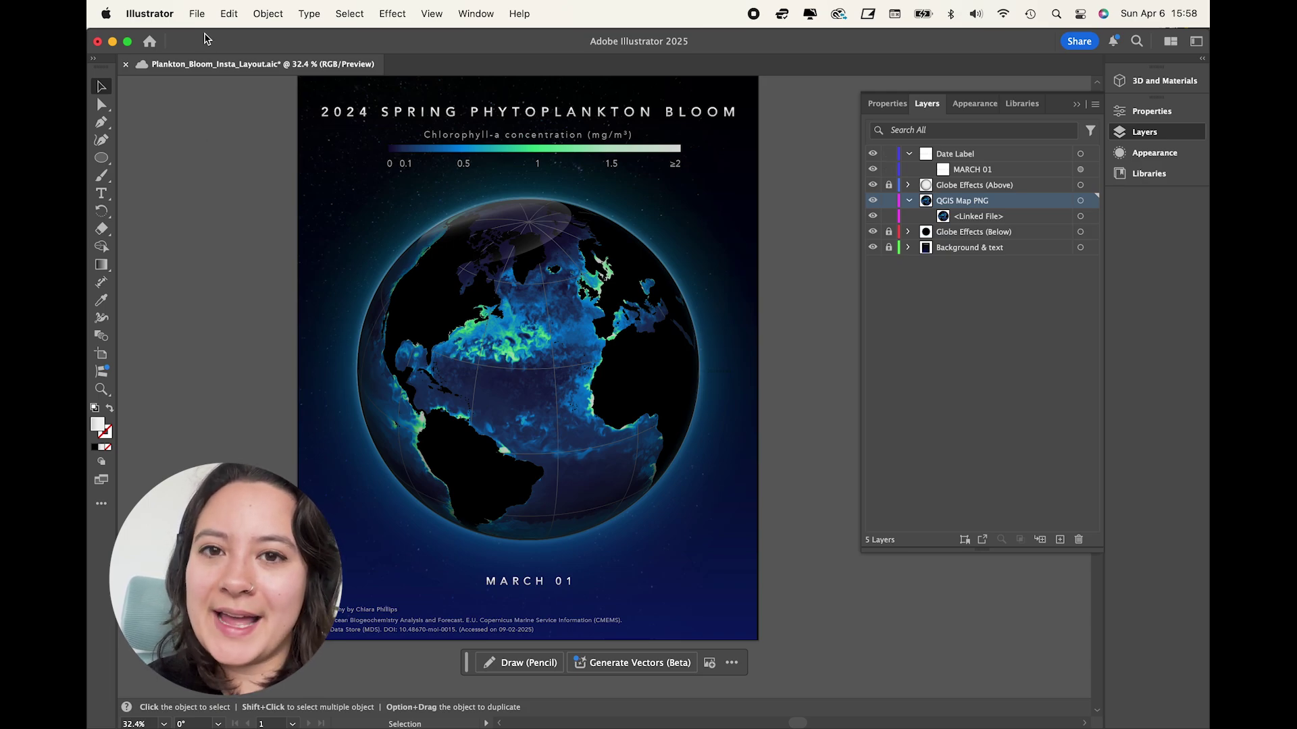
Run the illustrator_relink_and_export.js script from Downloads via File > Scripts > Other Script
{"action": "left_click", "coordinate": [199, 17]}
{"action": "mouse_move", "coordinate": [229, 431]}
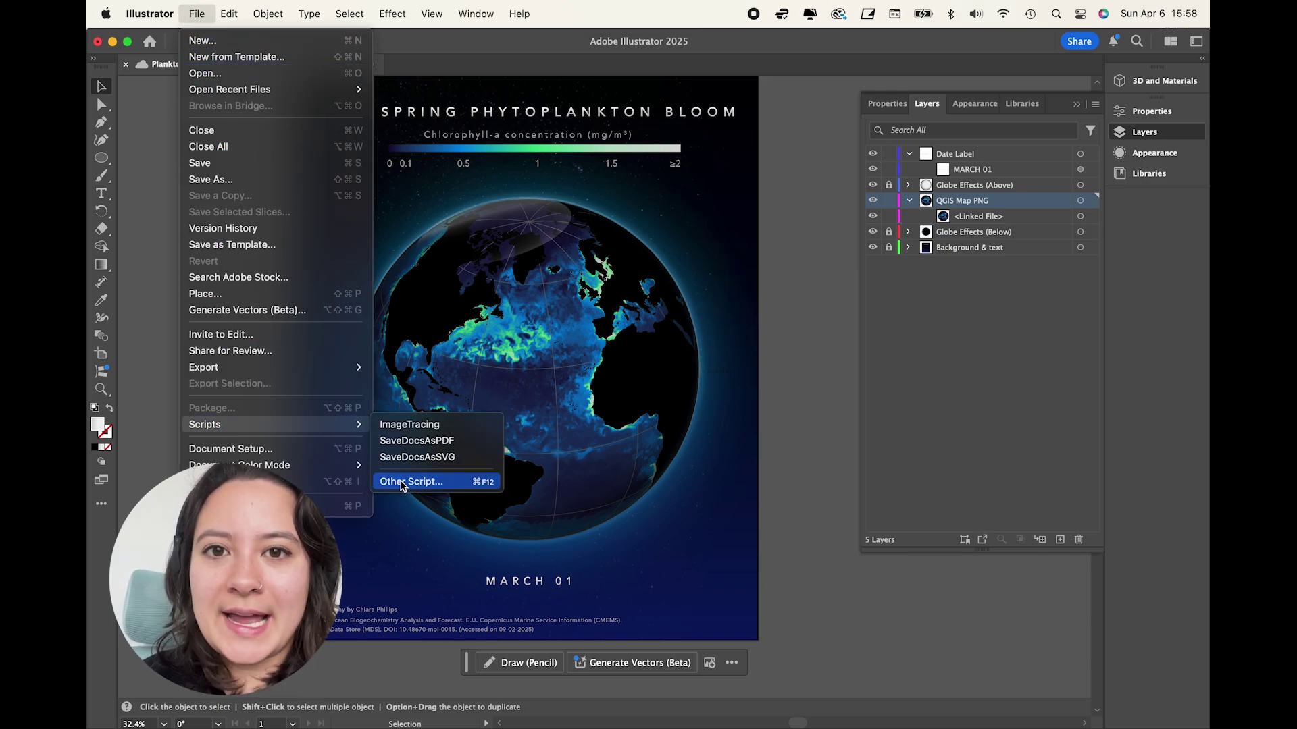
{"action": "left_click", "coordinate": [403, 482]}
{"action": "left_click", "coordinate": [612, 210]}
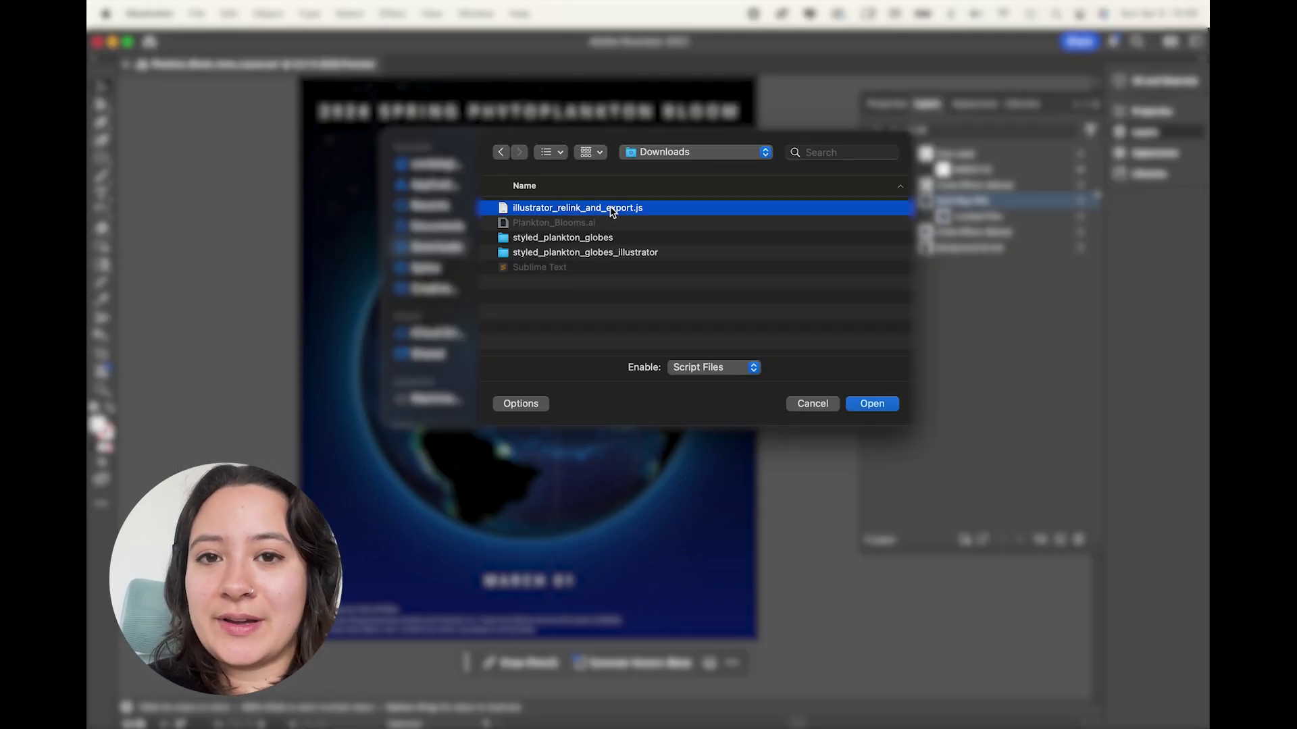
{"action": "left_click", "coordinate": [873, 404]}
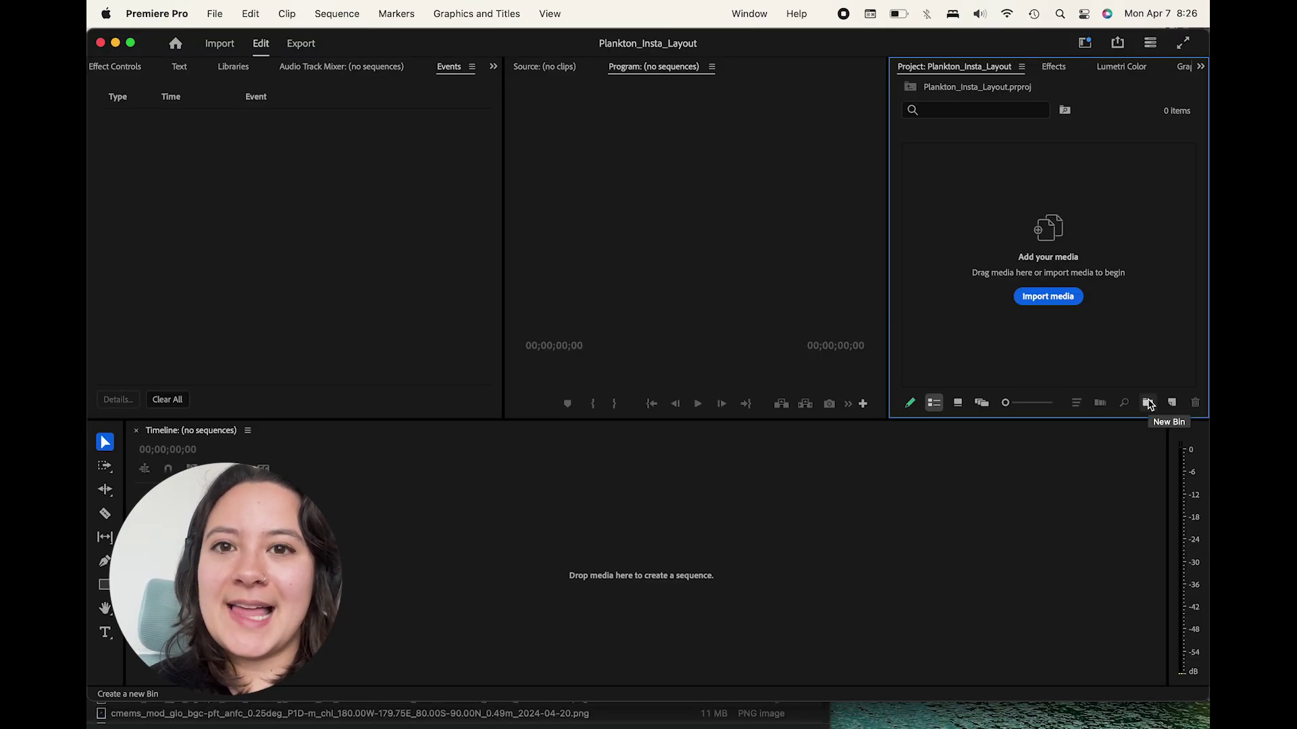
Create a new bin and import the exported PNGs through 2024-05-31.png into it
{"action": "left_click", "coordinate": [1148, 403]}
{"action": "left_click", "coordinate": [1097, 265]}
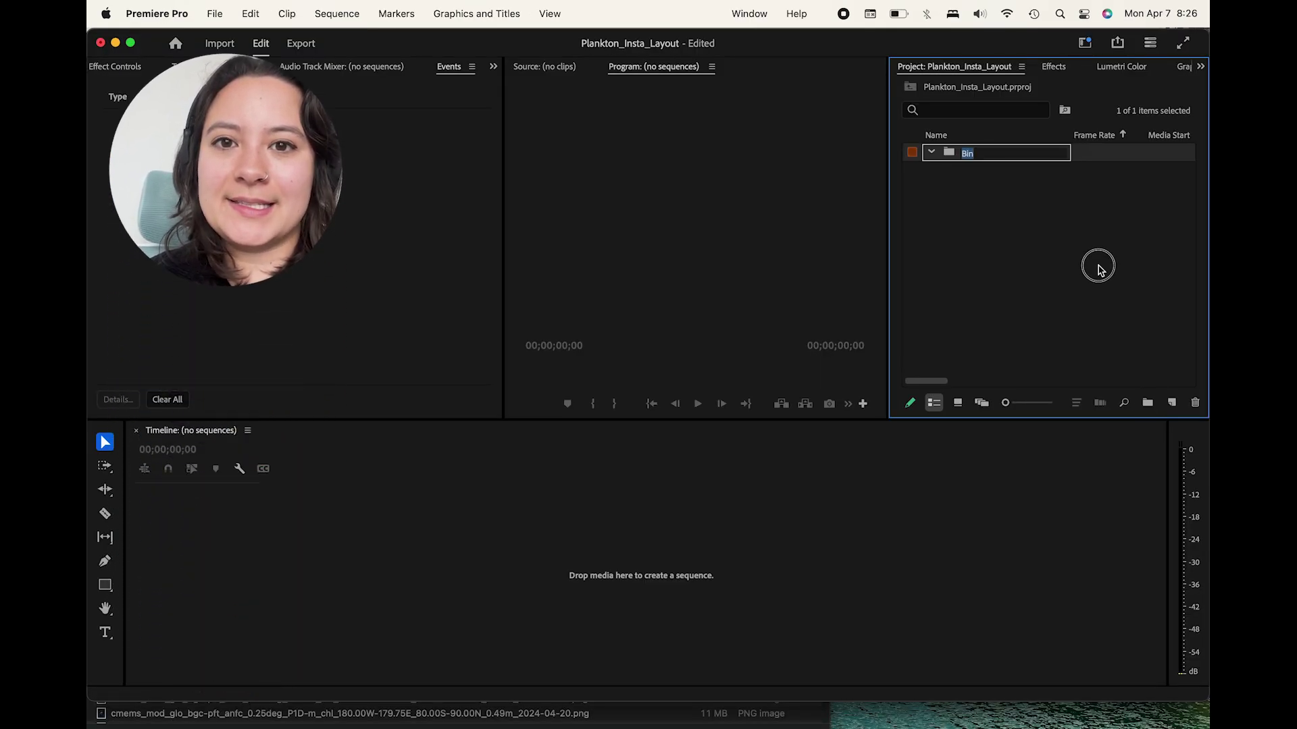
{"action": "left_click", "coordinate": [599, 728]}
{"action": "left_click", "coordinate": [478, 410]}
{"action": "scroll", "coordinate": [486, 553], "scroll_direction": "down", "scroll_amount": 10}
{"action": "left_click", "coordinate": [473, 709], "text": "shift"}
{"action": "left_click_drag", "start_coordinate": [473, 709], "coordinate": [996, 159]}
Build a V1 sequence from all imported stills and select every clip in it
{"action": "left_click", "coordinate": [1022, 173]}
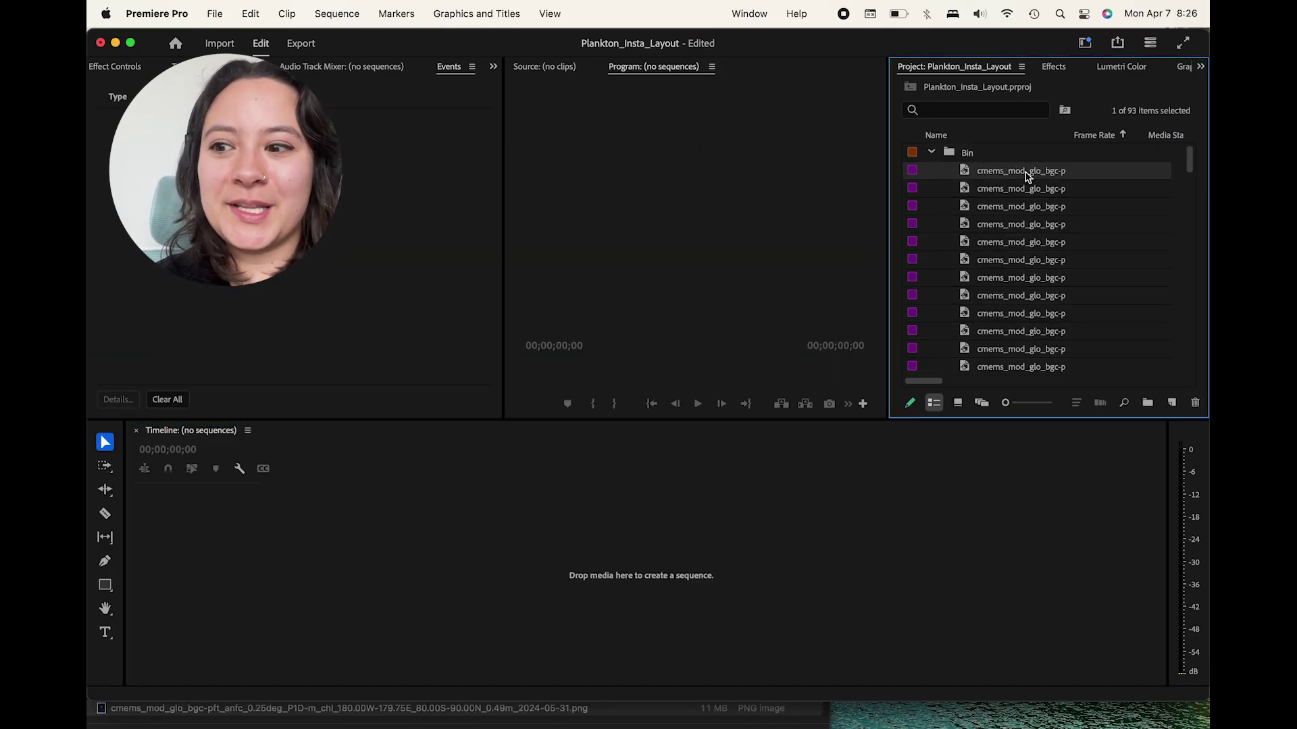
{"action": "scroll", "coordinate": [1025, 177], "scroll_direction": "down", "scroll_amount": 10}
{"action": "scroll", "coordinate": [1027, 177], "scroll_direction": "down", "scroll_amount": 5}
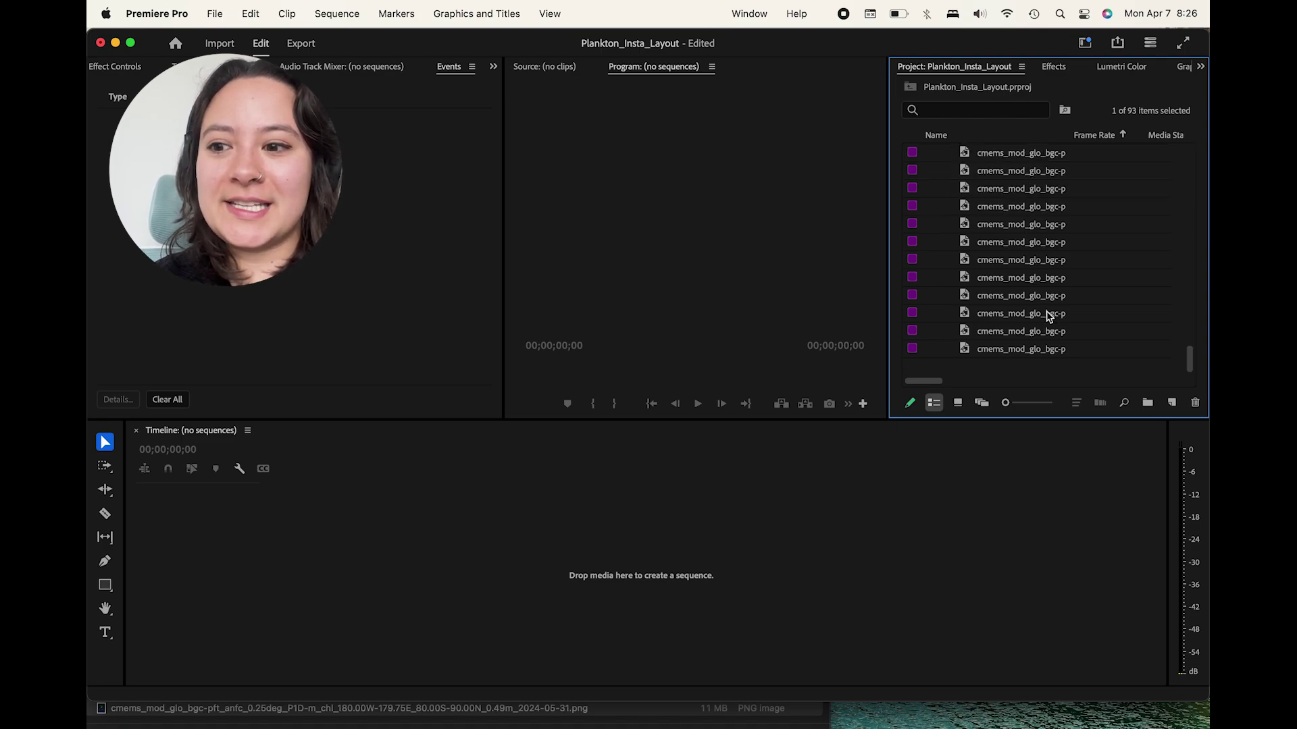
{"action": "key", "text": "super+a"}
{"action": "left_click_drag", "start_coordinate": [1030, 356], "coordinate": [273, 548]}
{"action": "key", "text": "End"}
{"action": "key", "text": "super+a"}
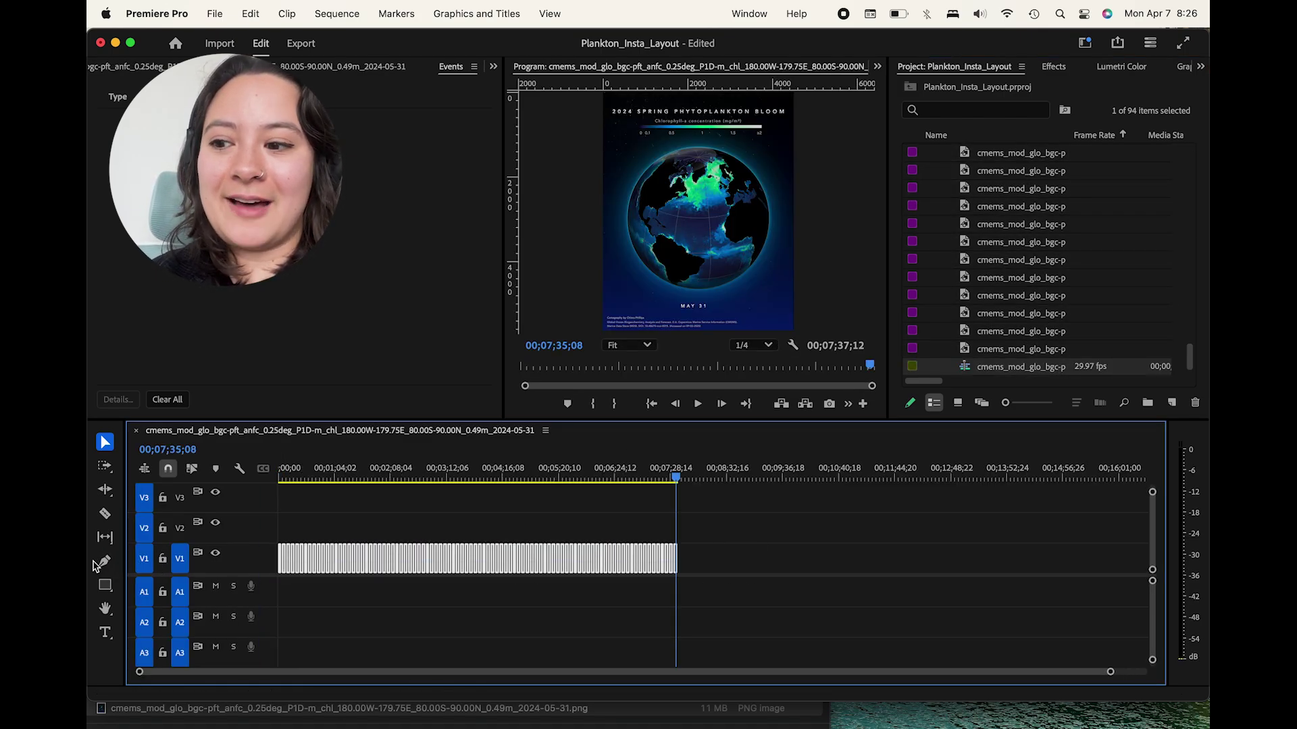
Set the selected stills' duration to 00;00;00;03 with Ripple edit enabled
{"action": "left_click", "coordinate": [452, 562]}
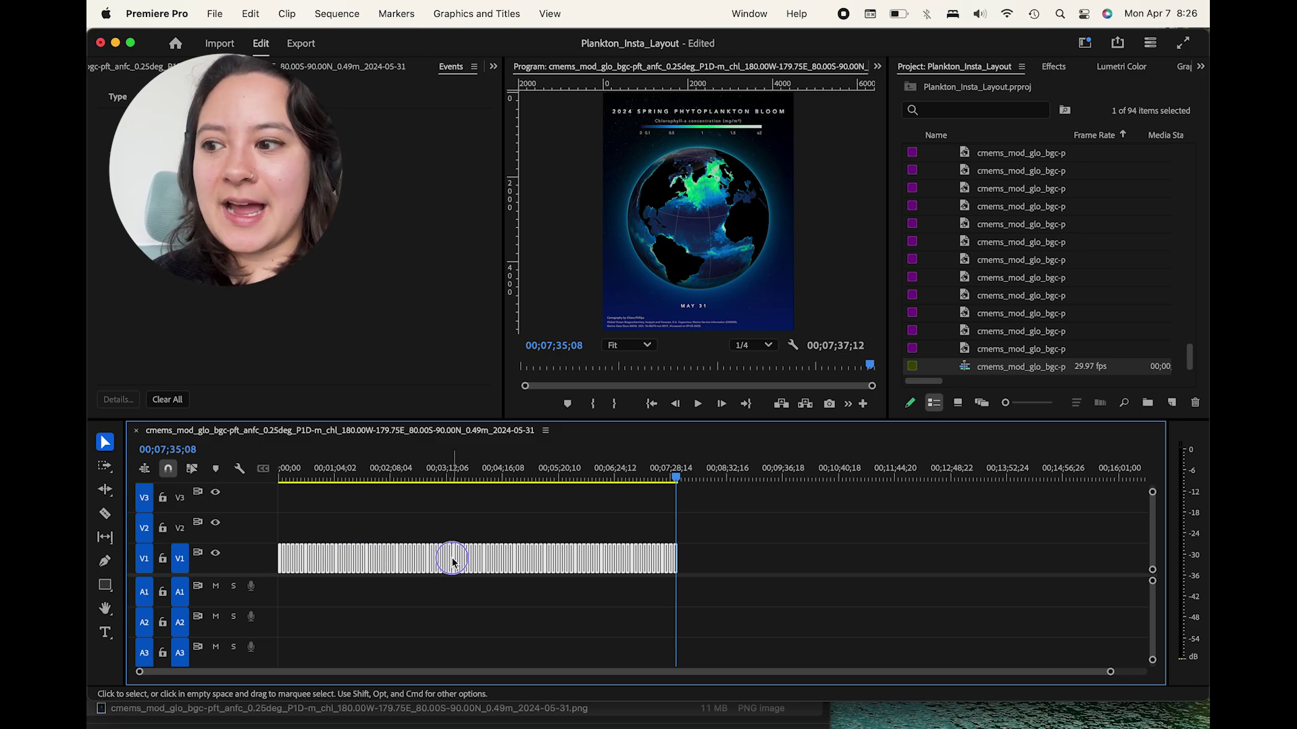
{"action": "right_click", "coordinate": [452, 562]}
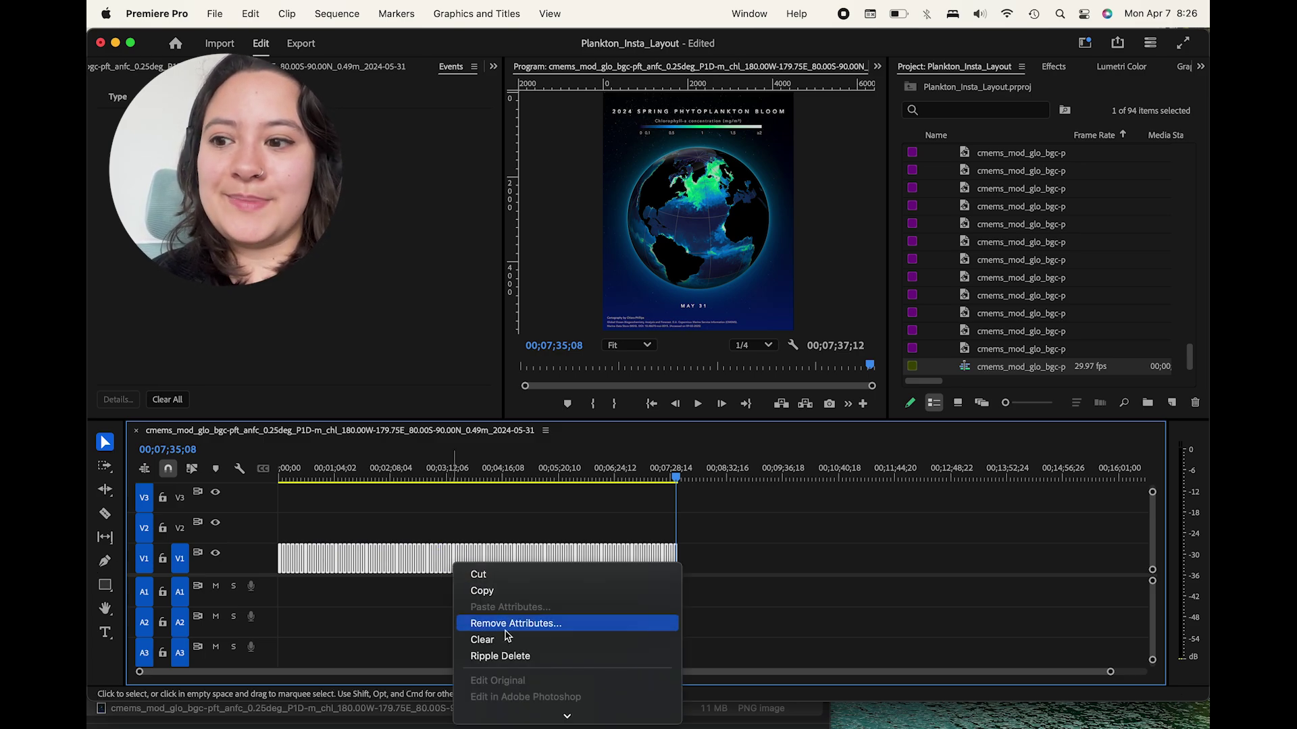
{"action": "scroll", "coordinate": [580, 625], "scroll_direction": "down", "scroll_amount": 5}
{"action": "left_click", "coordinate": [567, 534]}
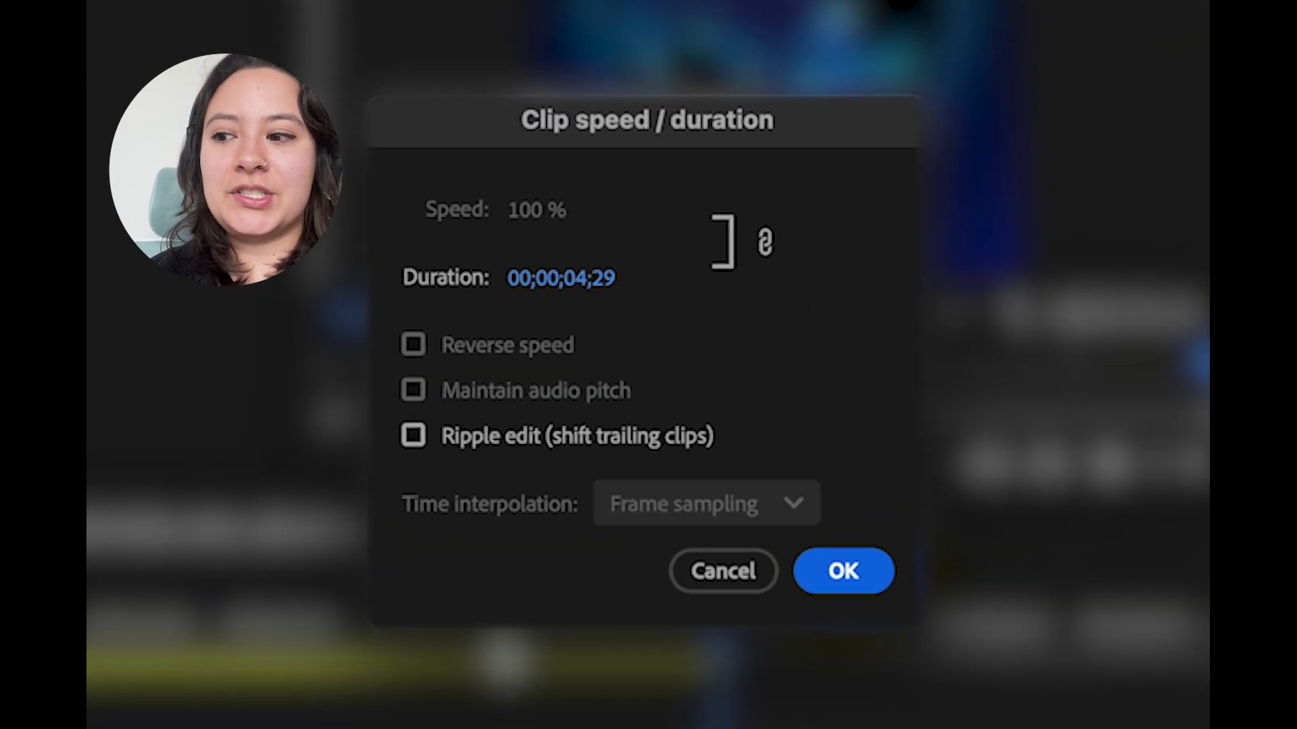
{"action": "left_click", "coordinate": [578, 261]}
{"action": "left_click", "coordinate": [597, 262]}
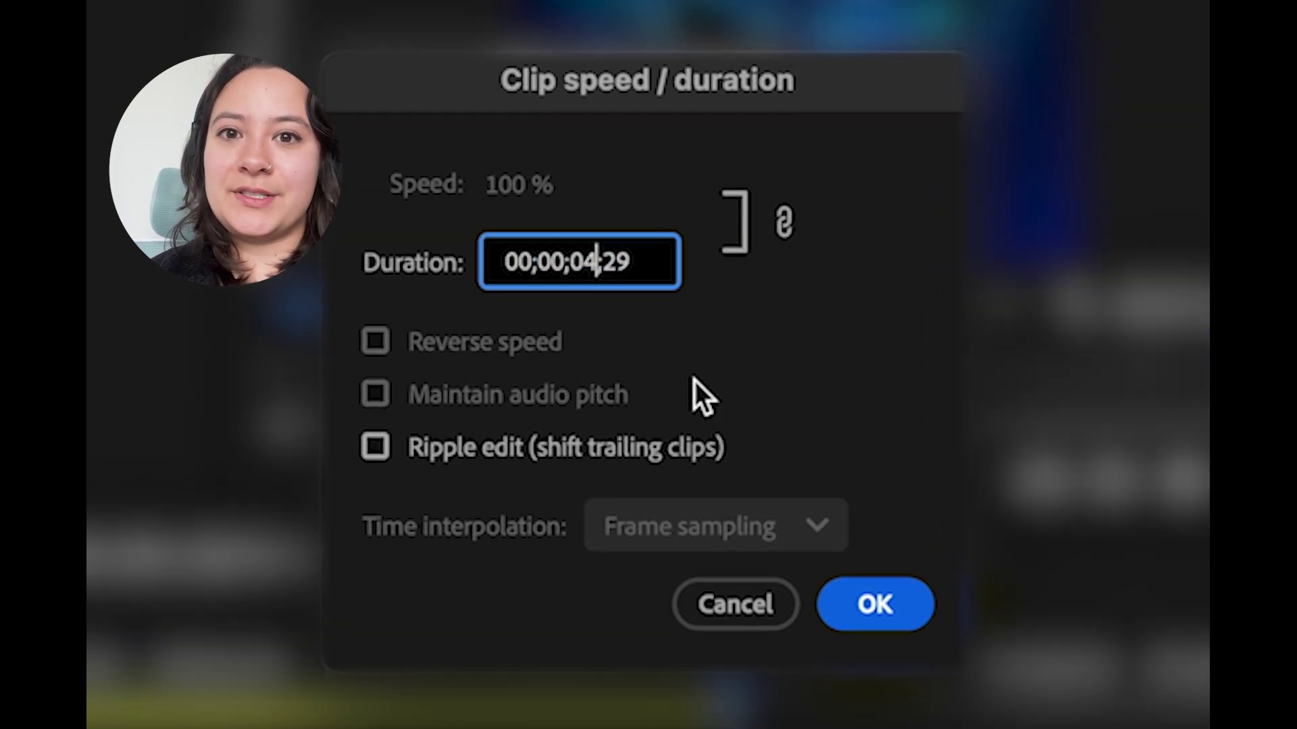
{"action": "key", "text": "BackSpace"}
{"action": "type", "text": "0"}
{"action": "key", "text": "Right"}
{"action": "key", "text": "Right"}
{"action": "key", "text": "Right"}
{"action": "key", "text": "BackSpace"}
{"action": "key", "text": "BackSpace"}
{"action": "type", "text": "03"}
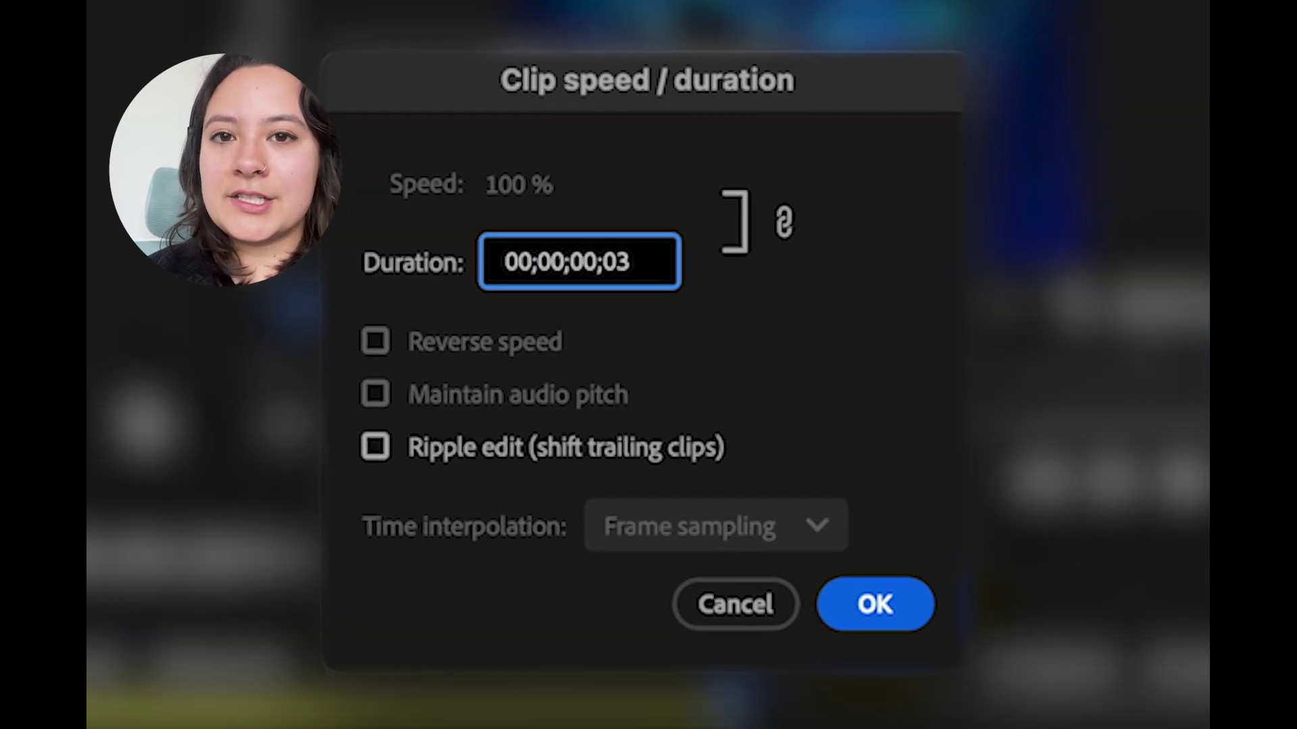
{"action": "left_click", "coordinate": [507, 446]}
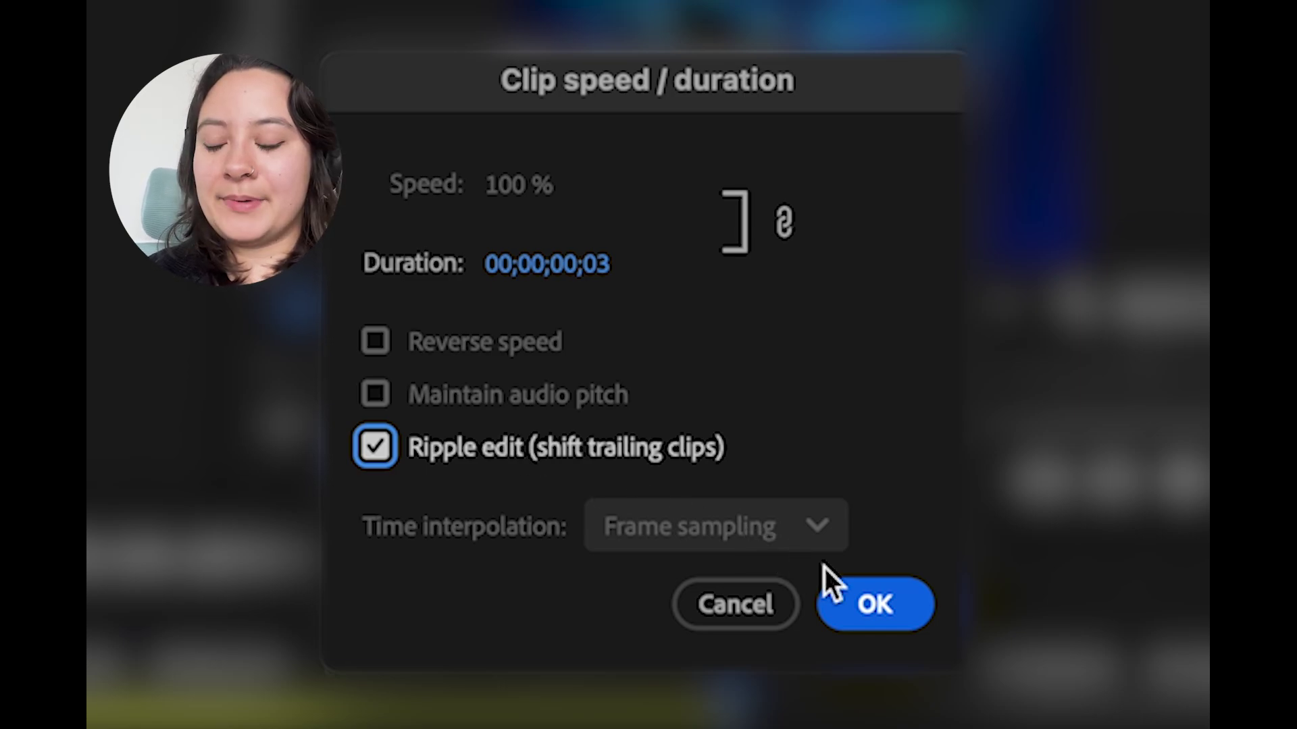
{"action": "left_click", "coordinate": [871, 603]}
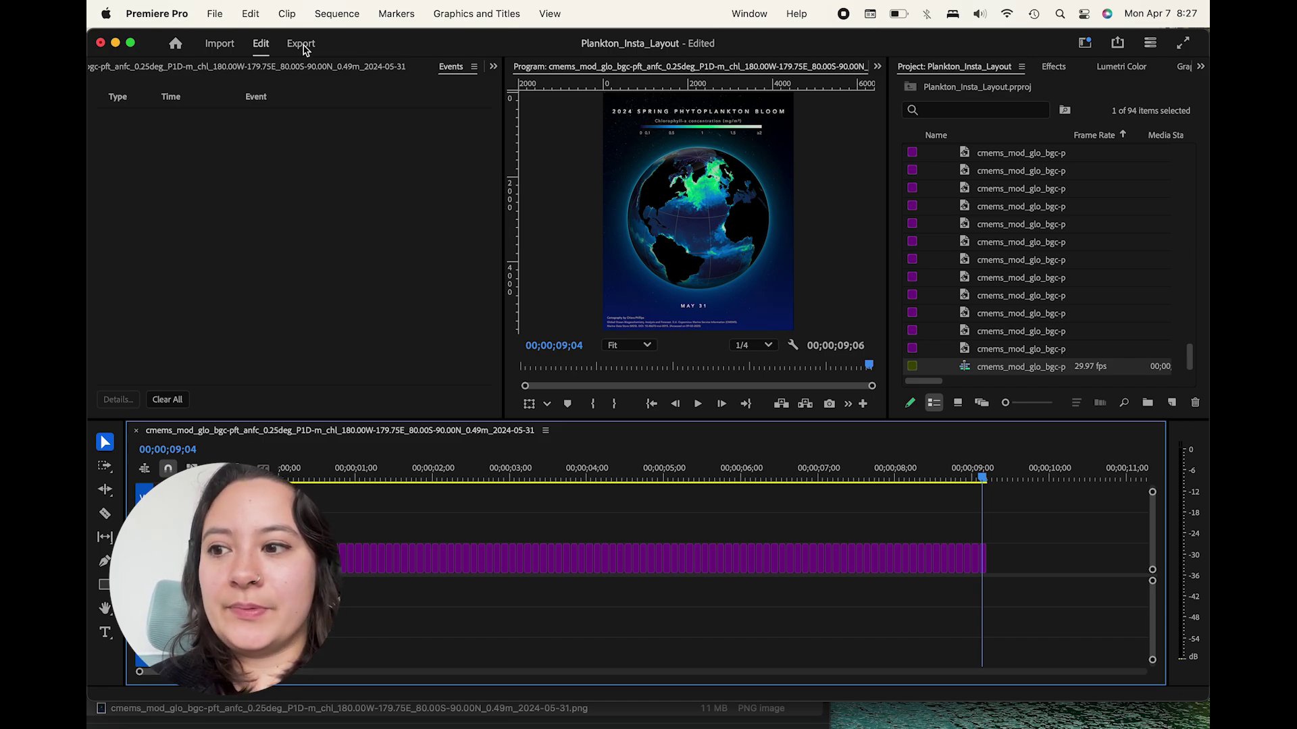
Export the sequence as H.264 matching the 4500x5624 source frame size
{"action": "left_click", "coordinate": [301, 45]}
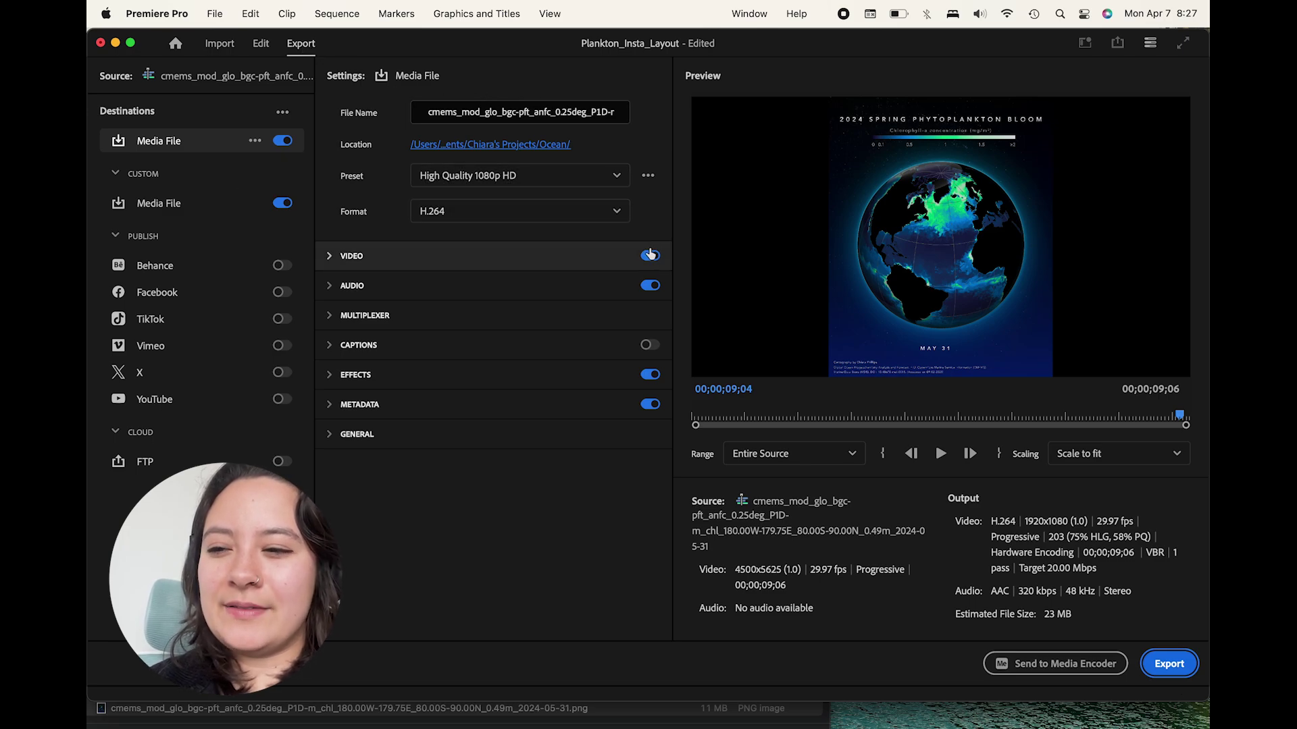
{"action": "left_click", "coordinate": [599, 265]}
{"action": "left_click", "coordinate": [597, 319]}
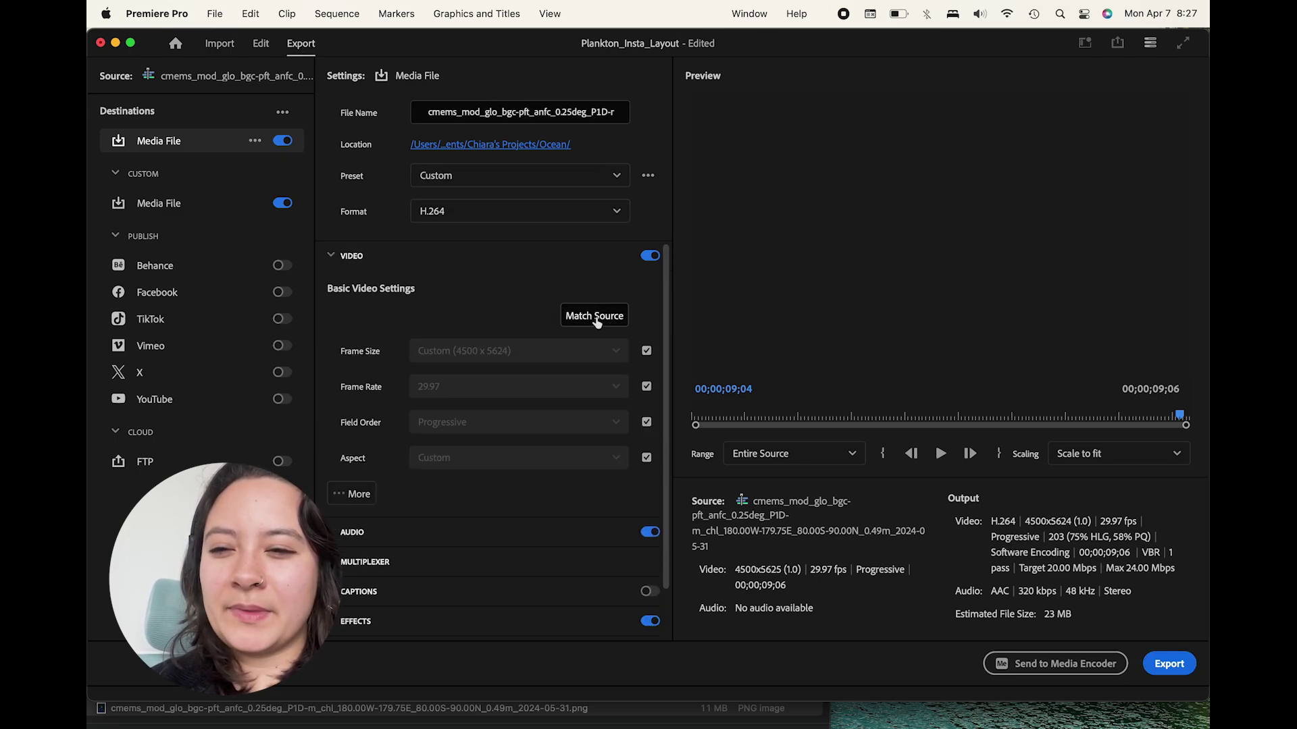
{"action": "left_click", "coordinate": [1169, 664]}
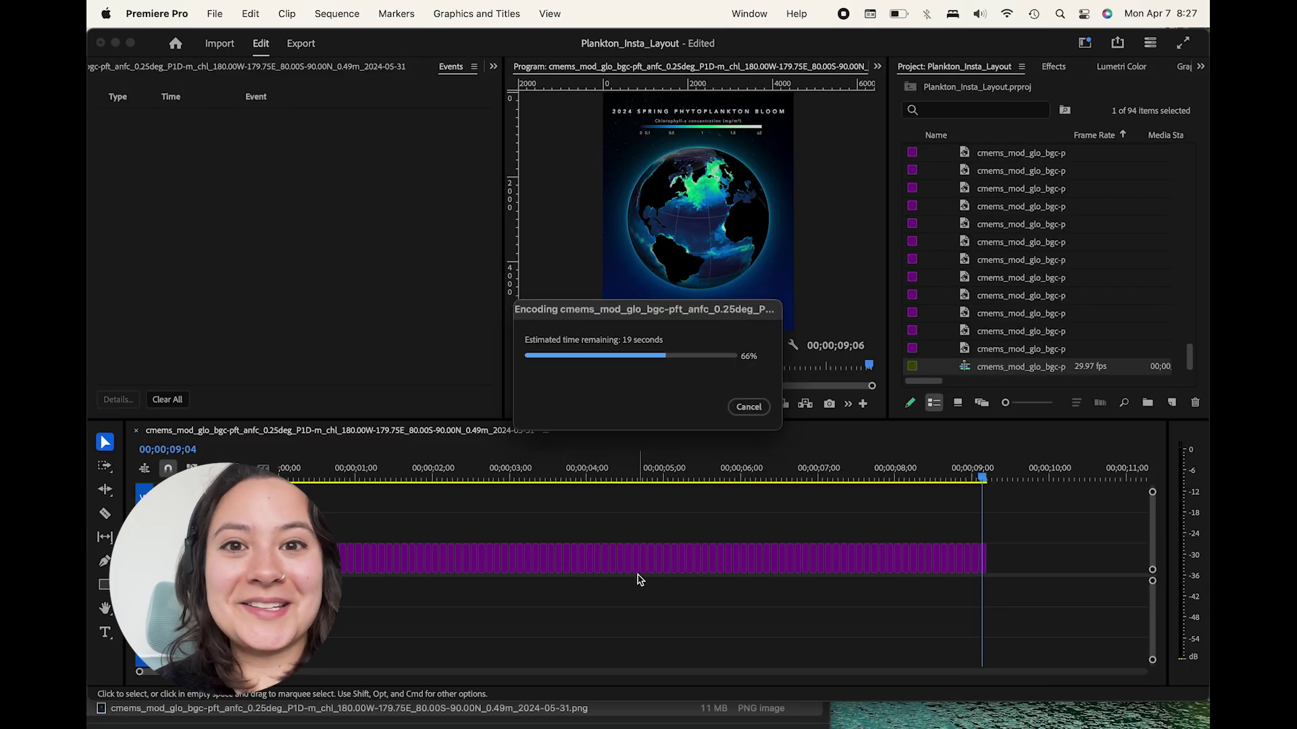